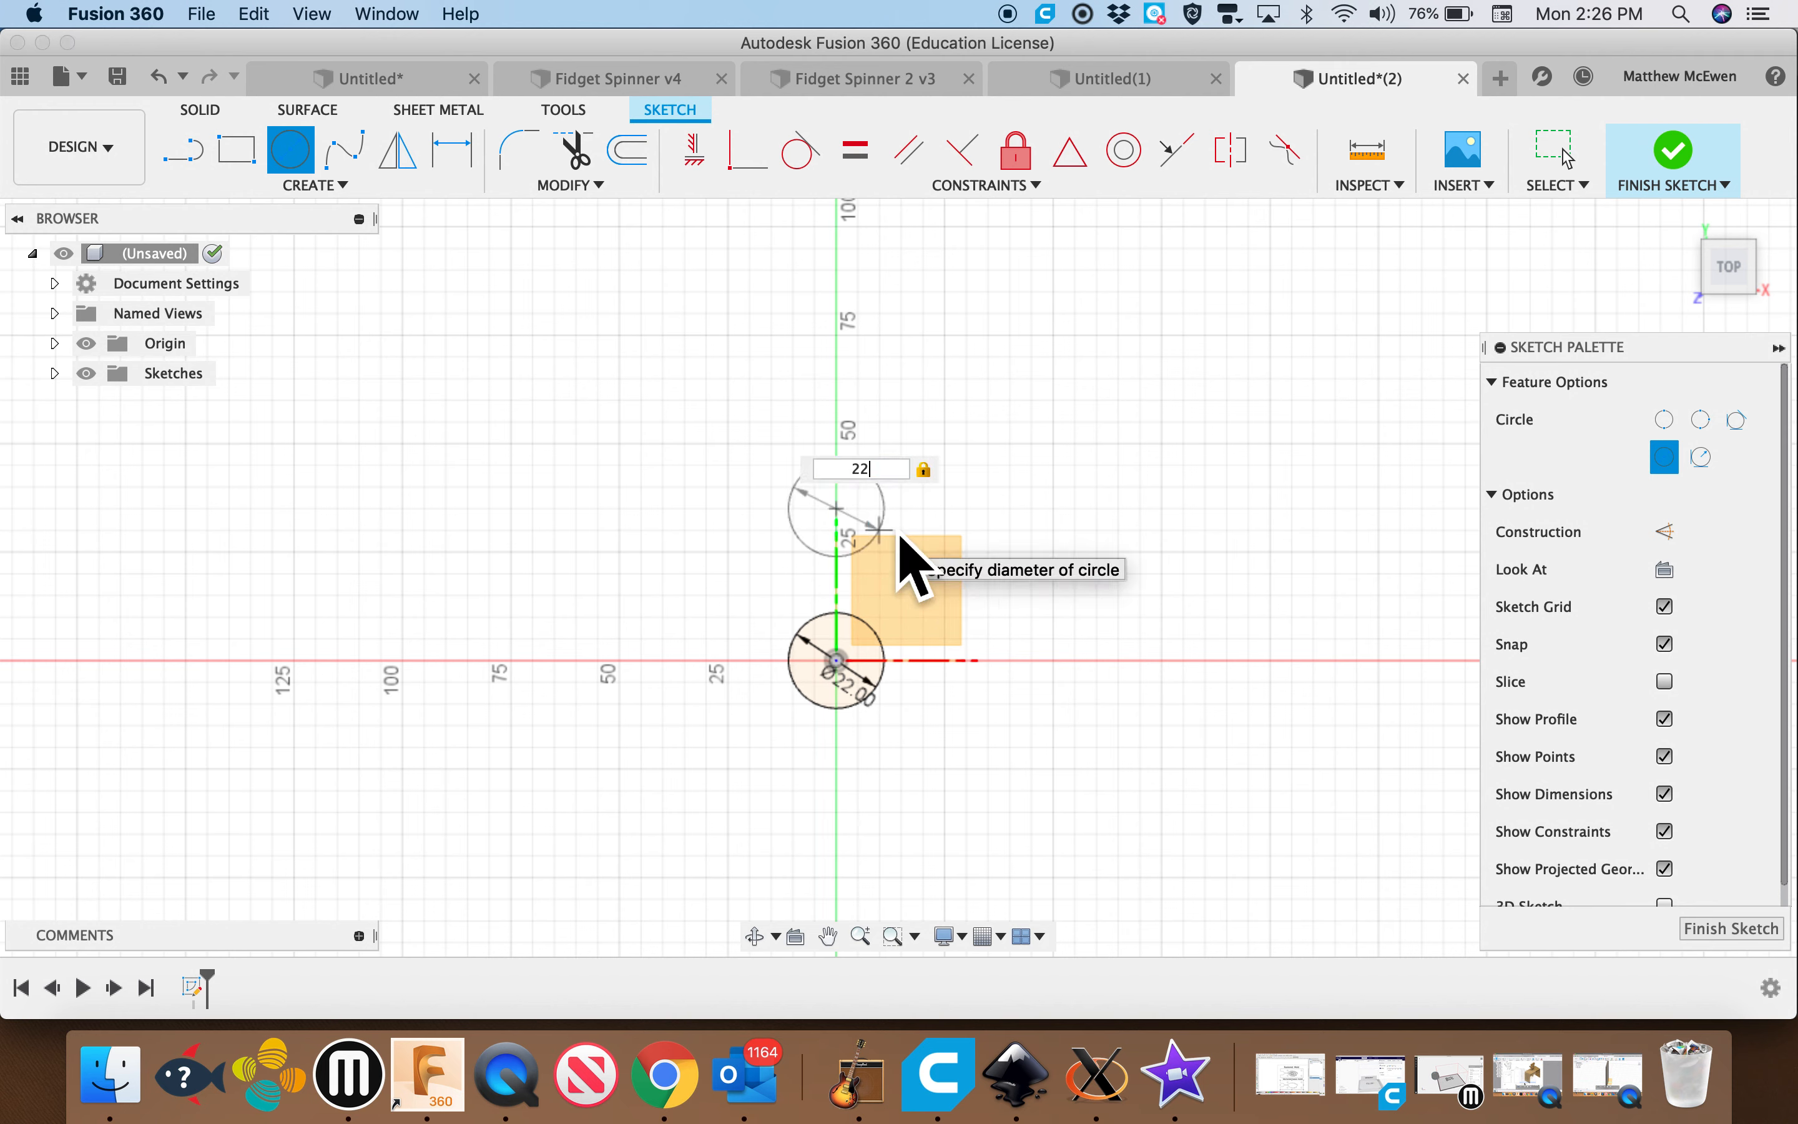
- Set the circle above the origin to 22 mm diameter and pattern it circularly around the origin with a quantity of 6
{"action": "key", "text": "Return"}
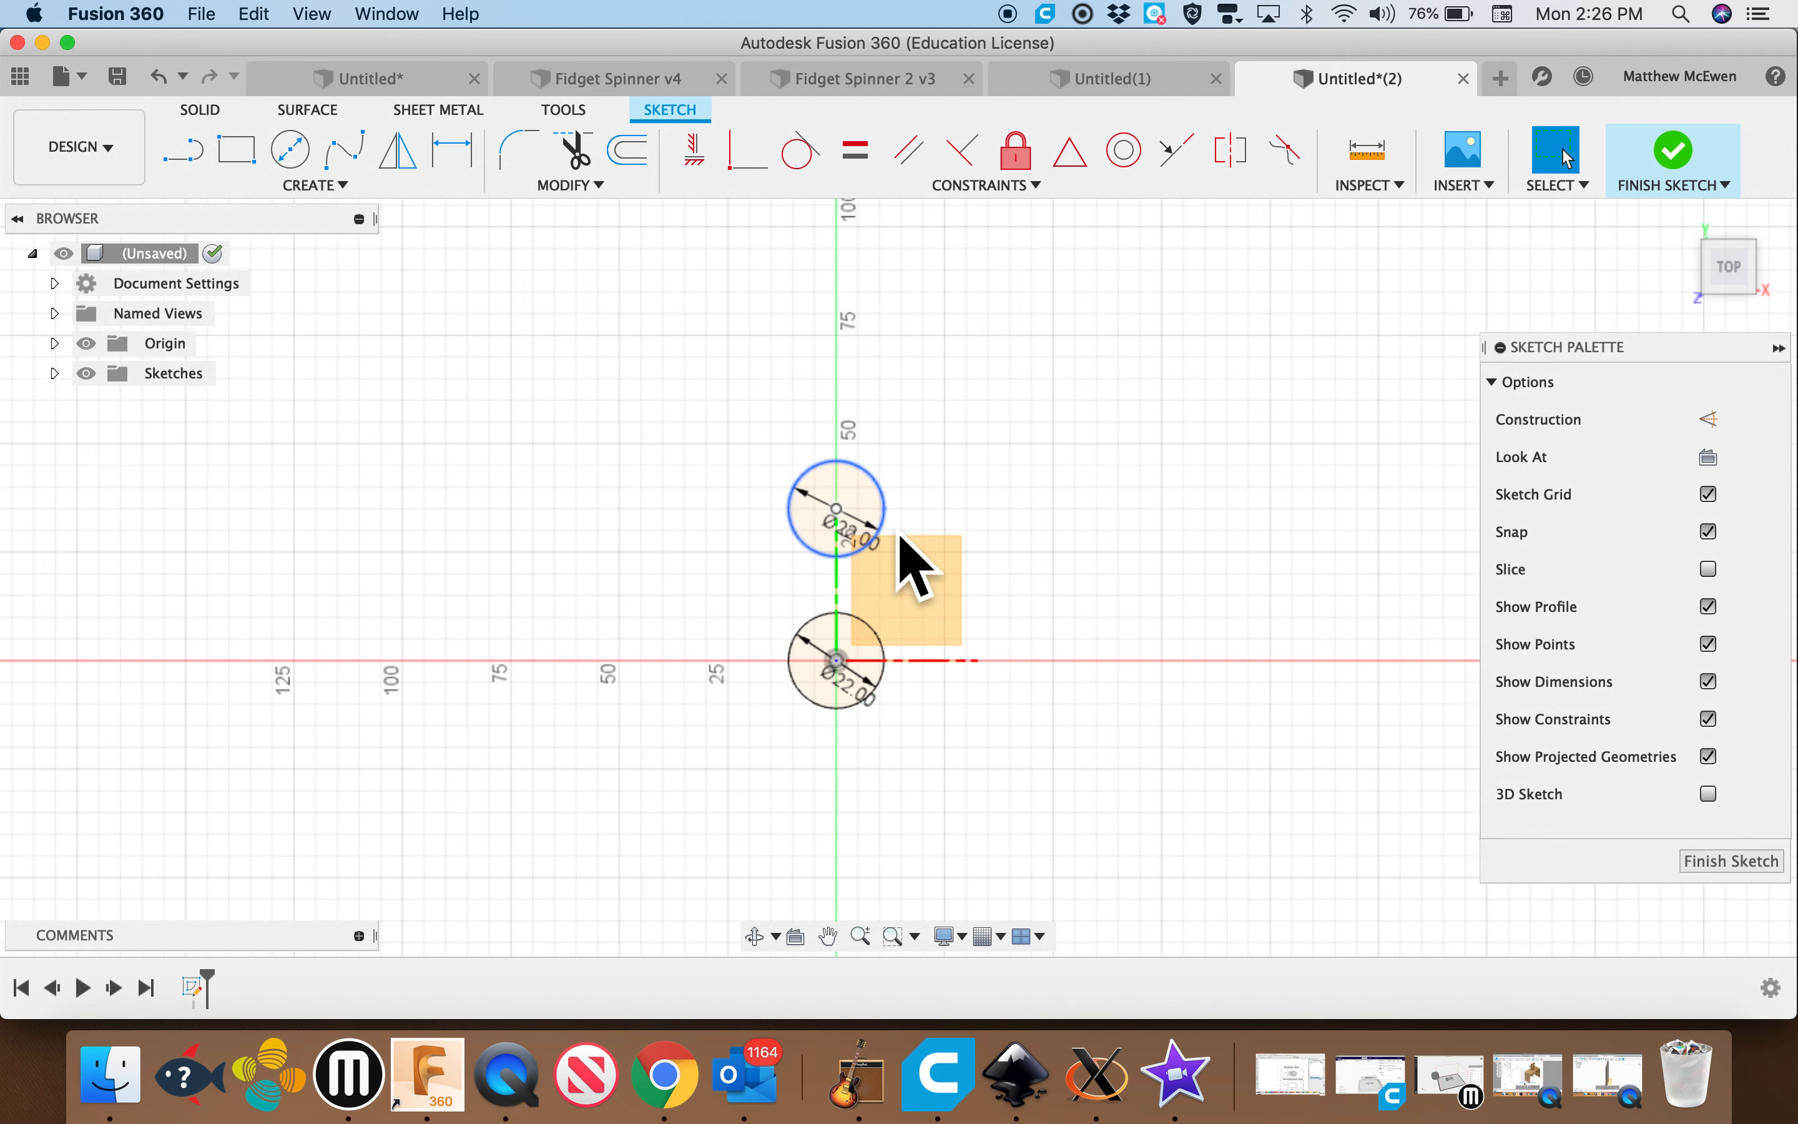
{"action": "left_click", "coordinate": [315, 186]}
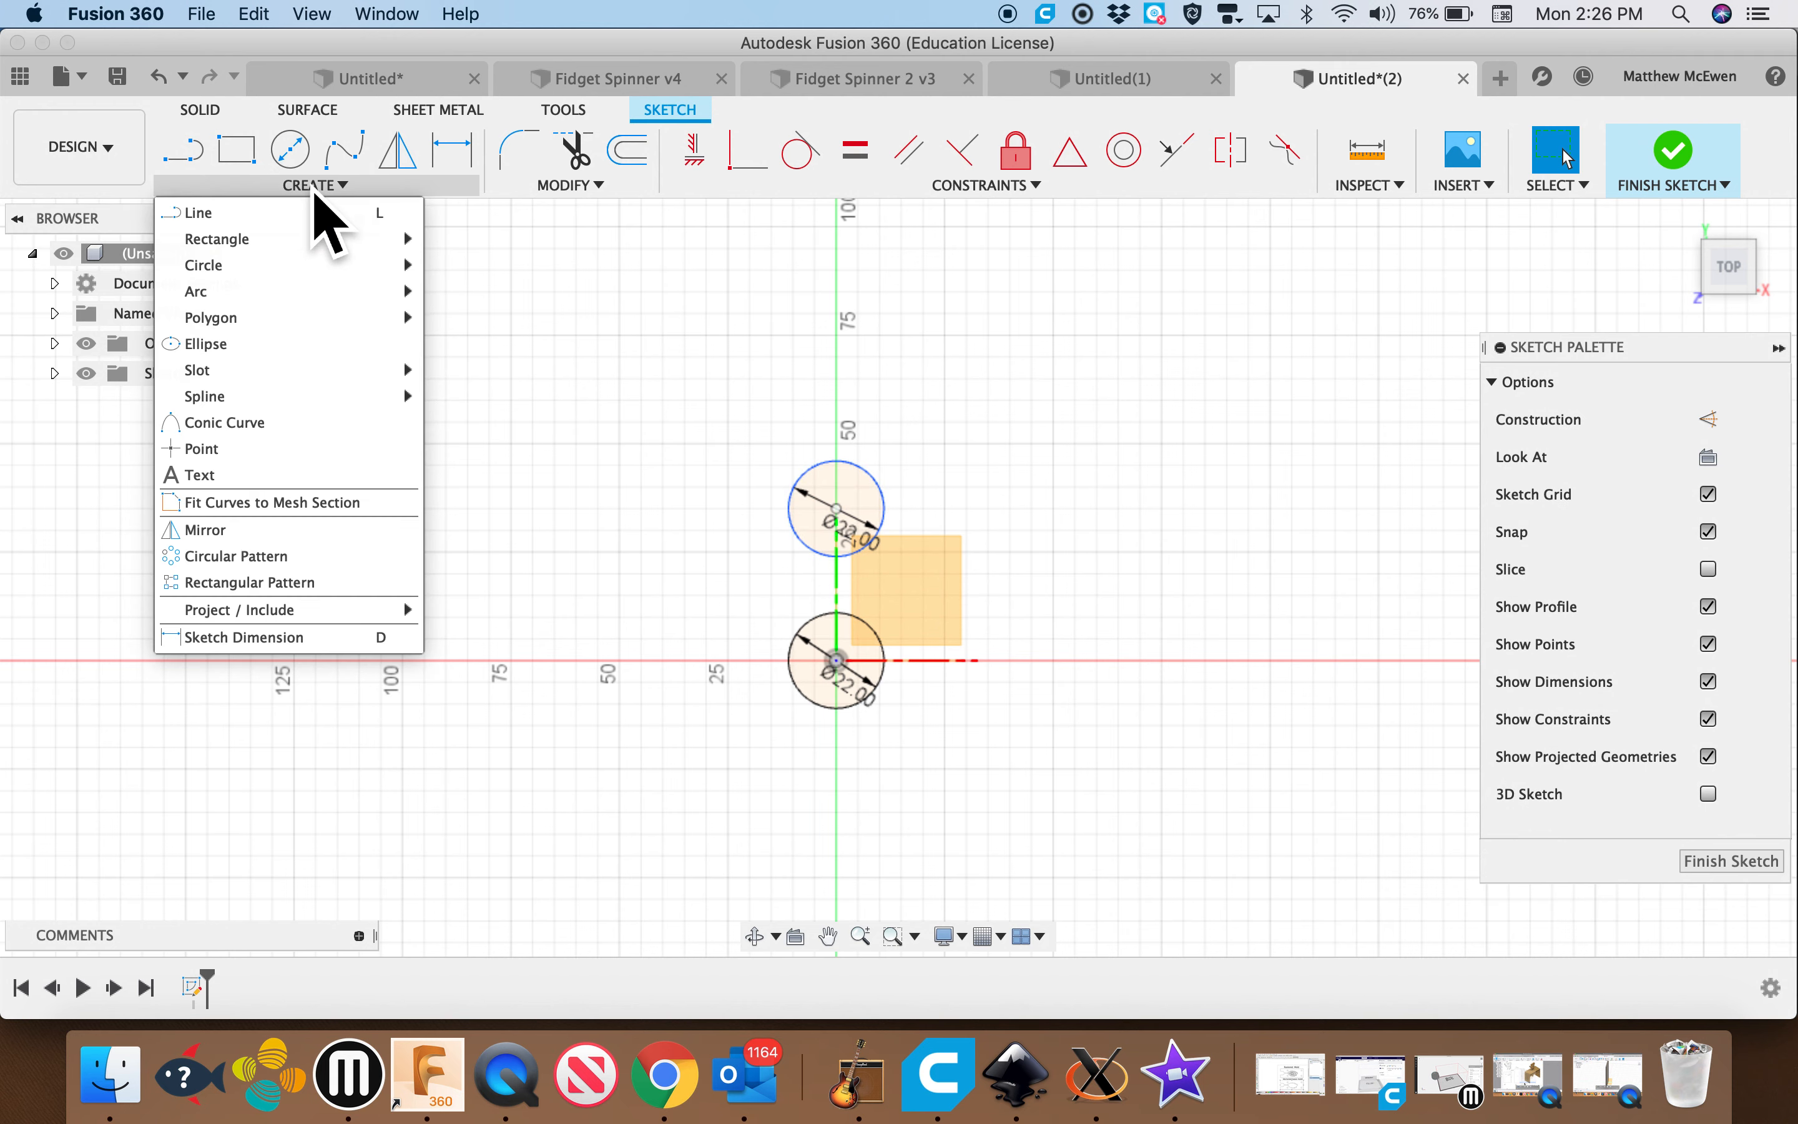
{"action": "left_click", "coordinate": [251, 568]}
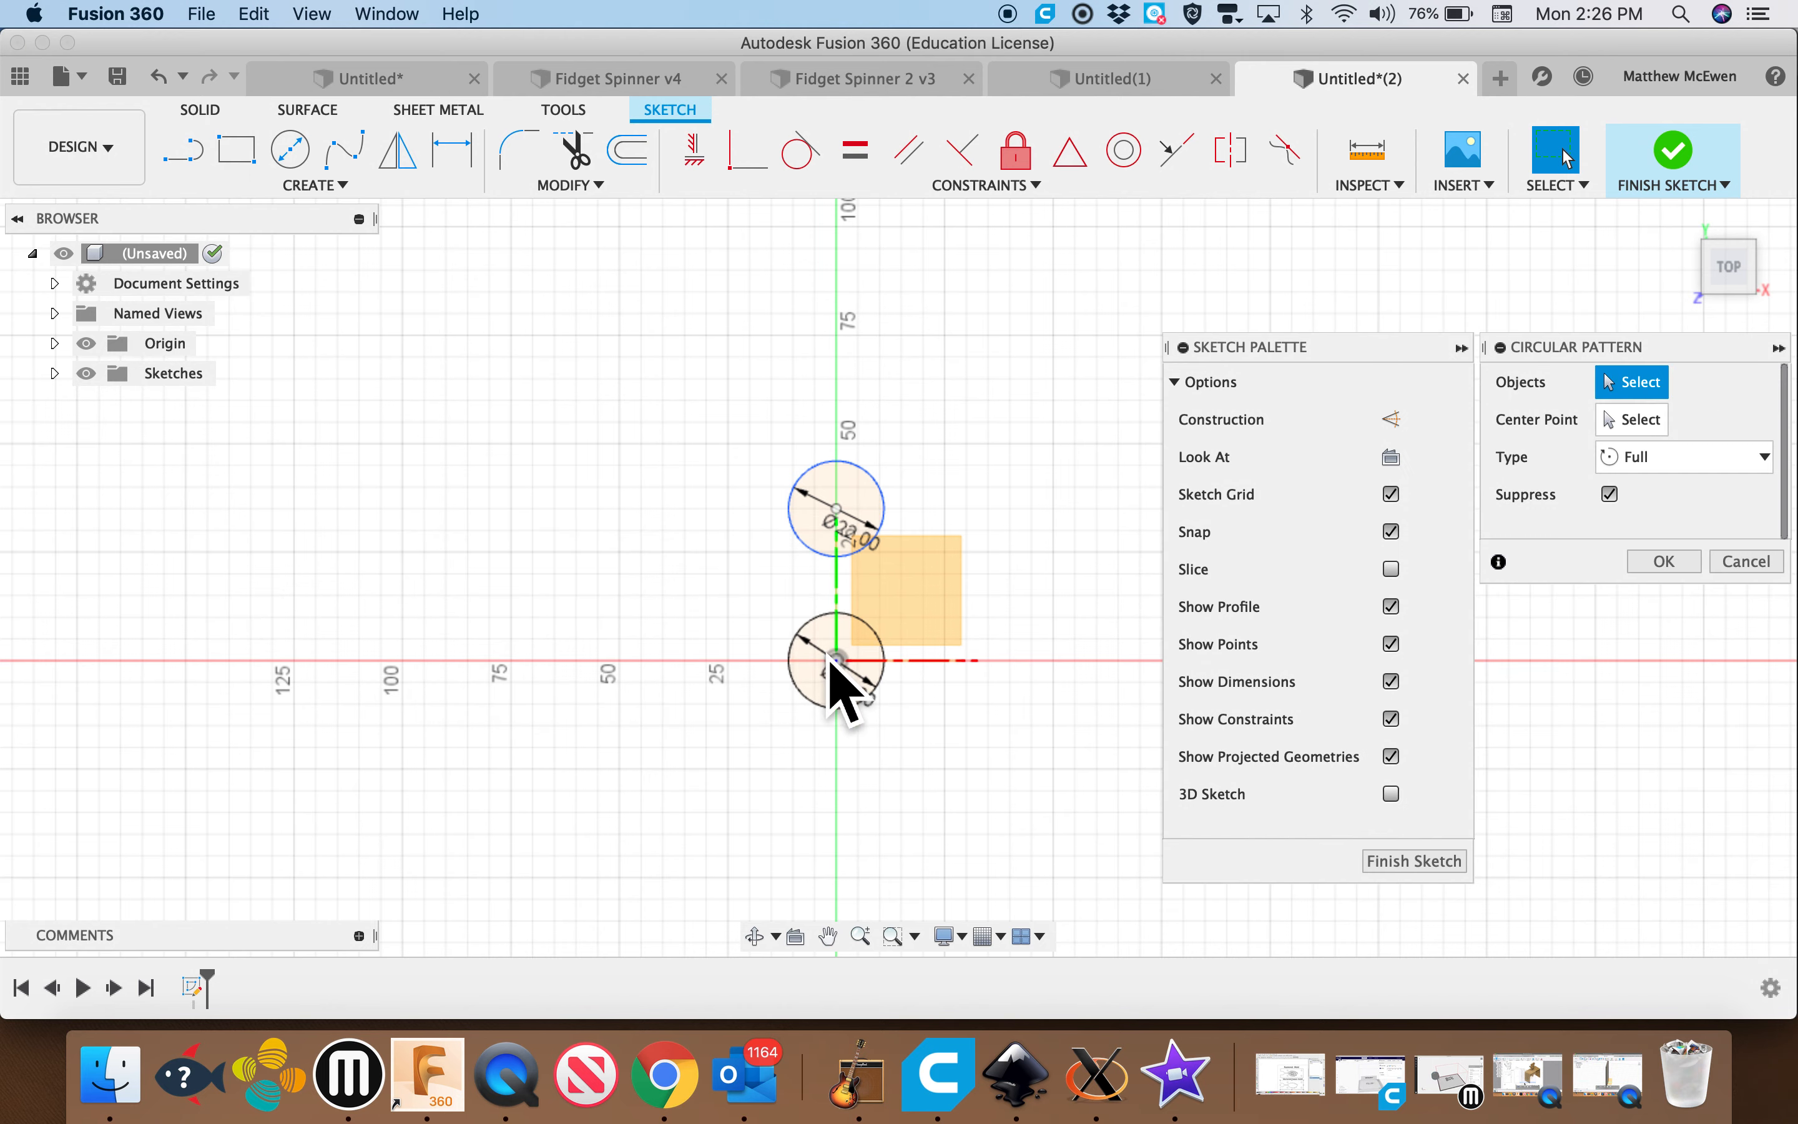
{"action": "left_click", "coordinate": [886, 511]}
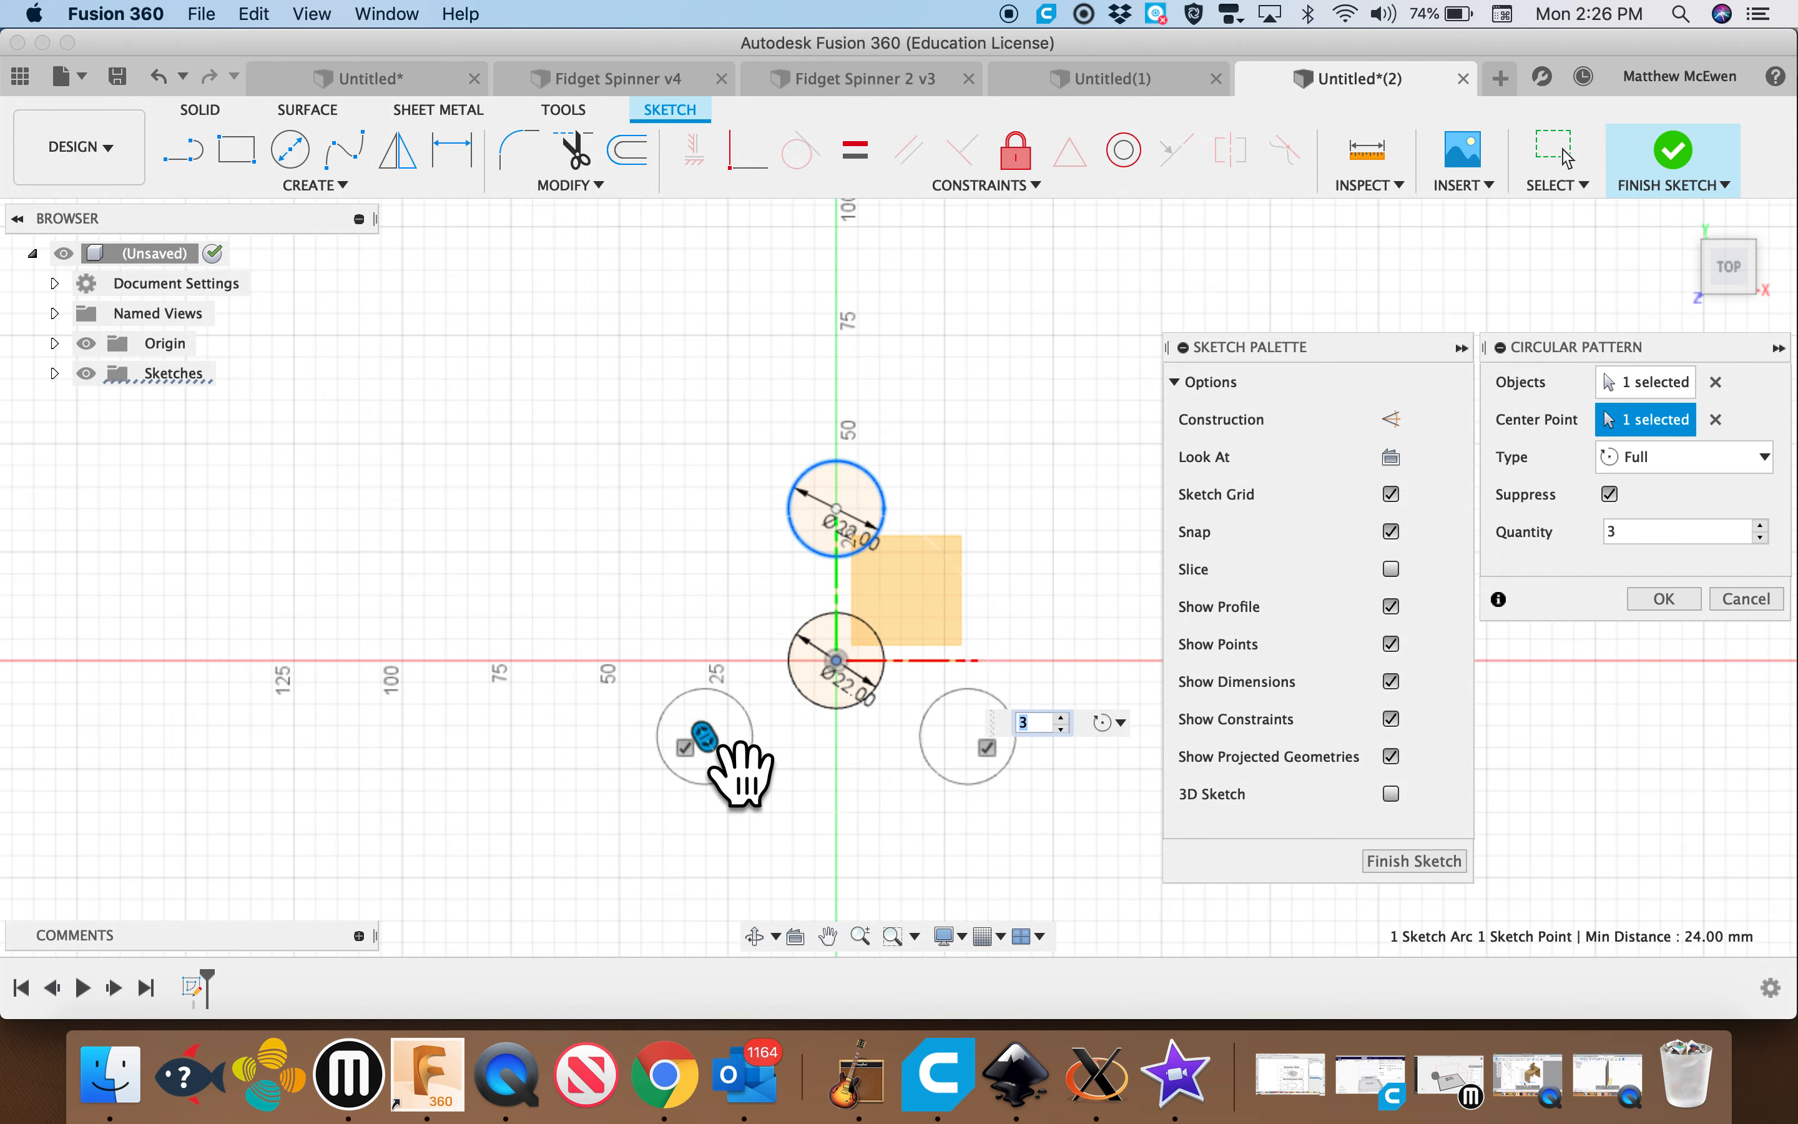
{"action": "left_click", "coordinate": [1061, 717]}
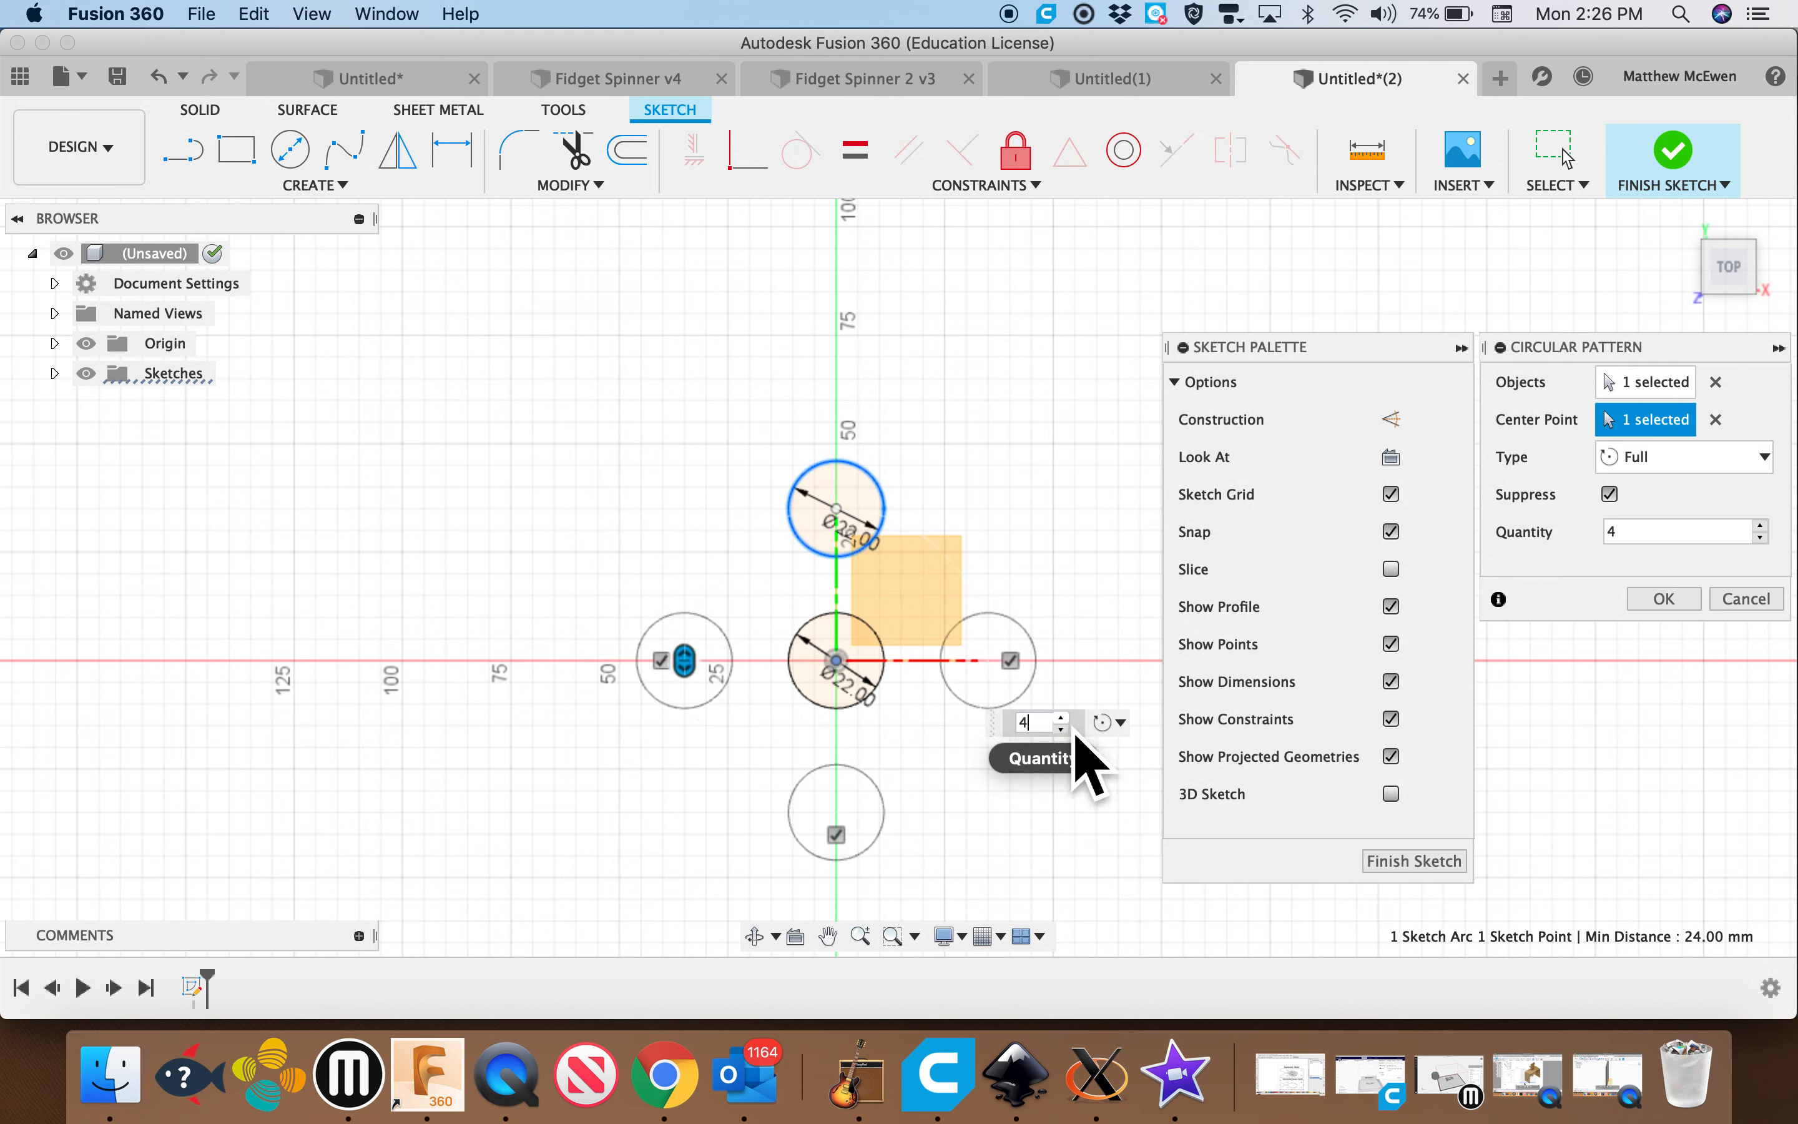
{"action": "left_click", "coordinate": [1070, 724]}
{"action": "left_click", "coordinate": [1072, 728]}
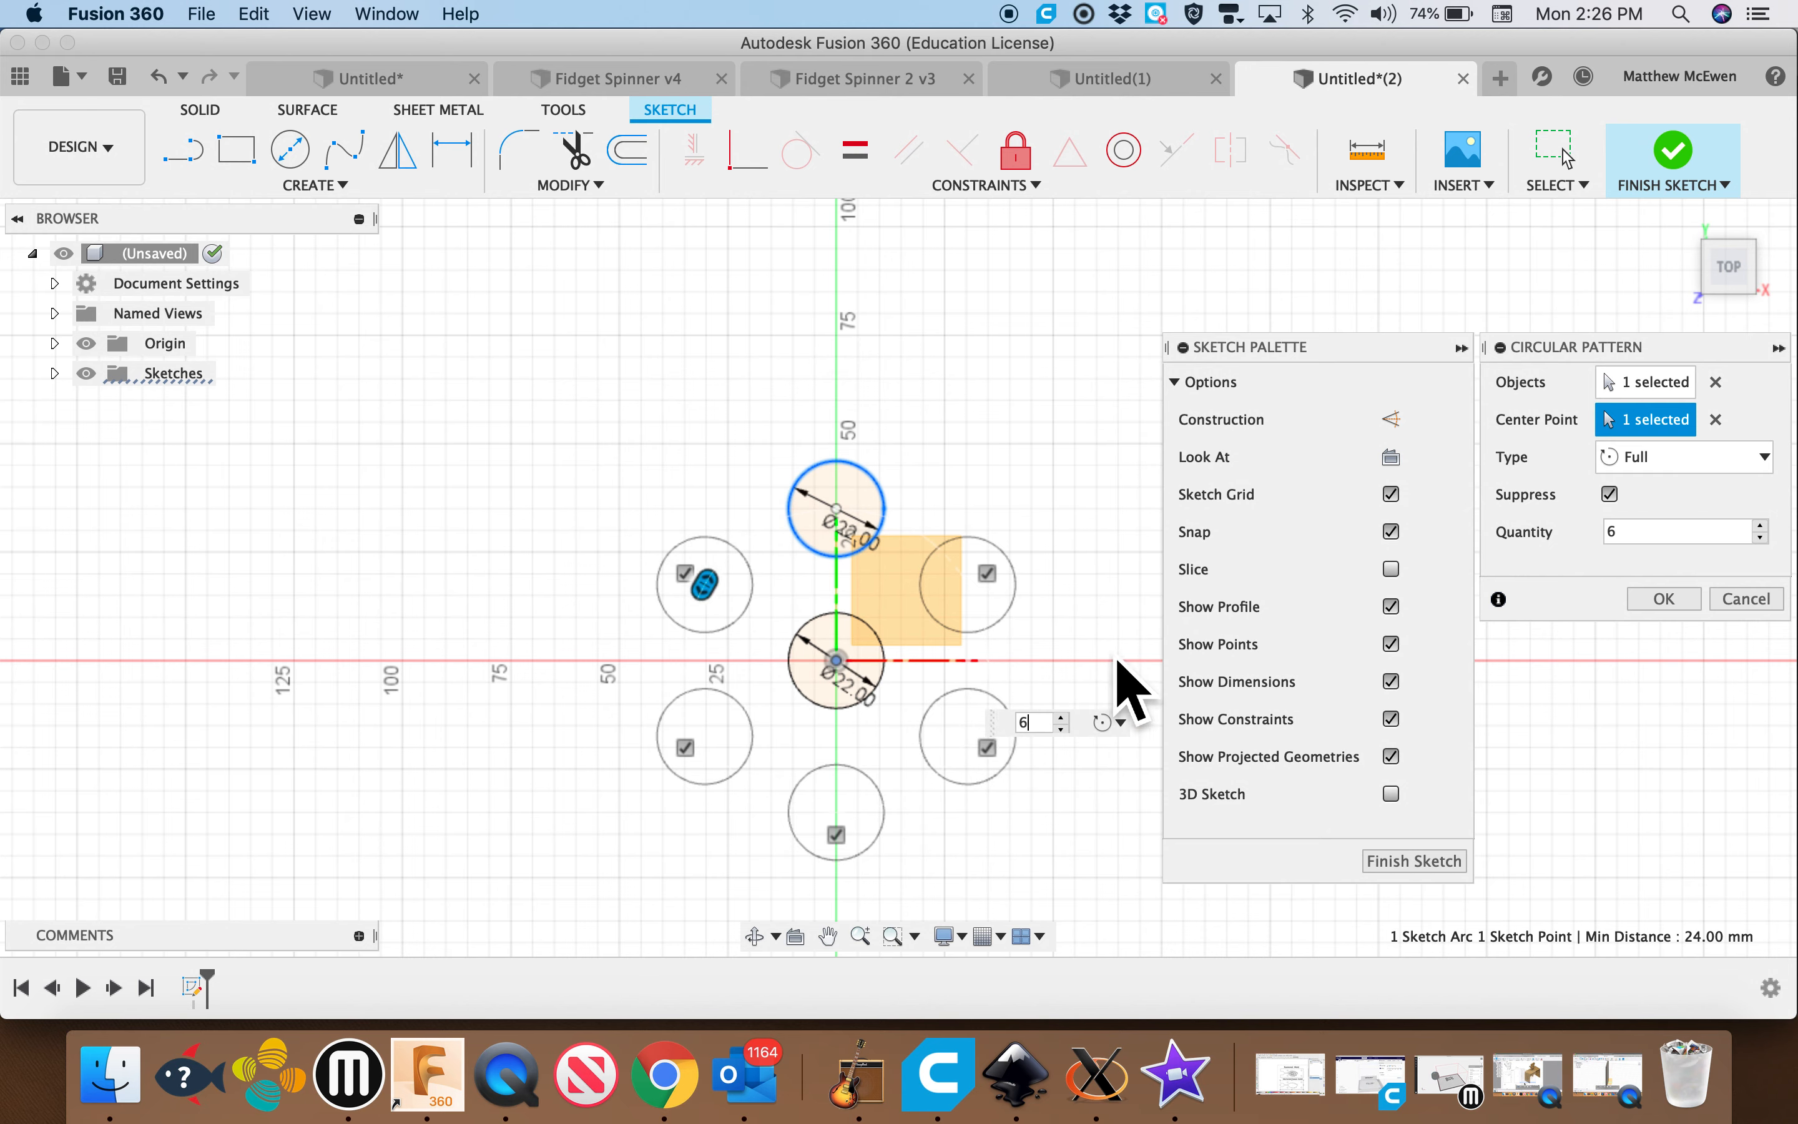
{"action": "left_click", "coordinate": [1672, 602]}
- Sketch a three-point arc of about 18 mm radius bulging outward over the outer side of the upper circle
{"action": "middle_click_drag", "start_coordinate": [988, 687], "coordinate": [983, 743], "text": "shift"}
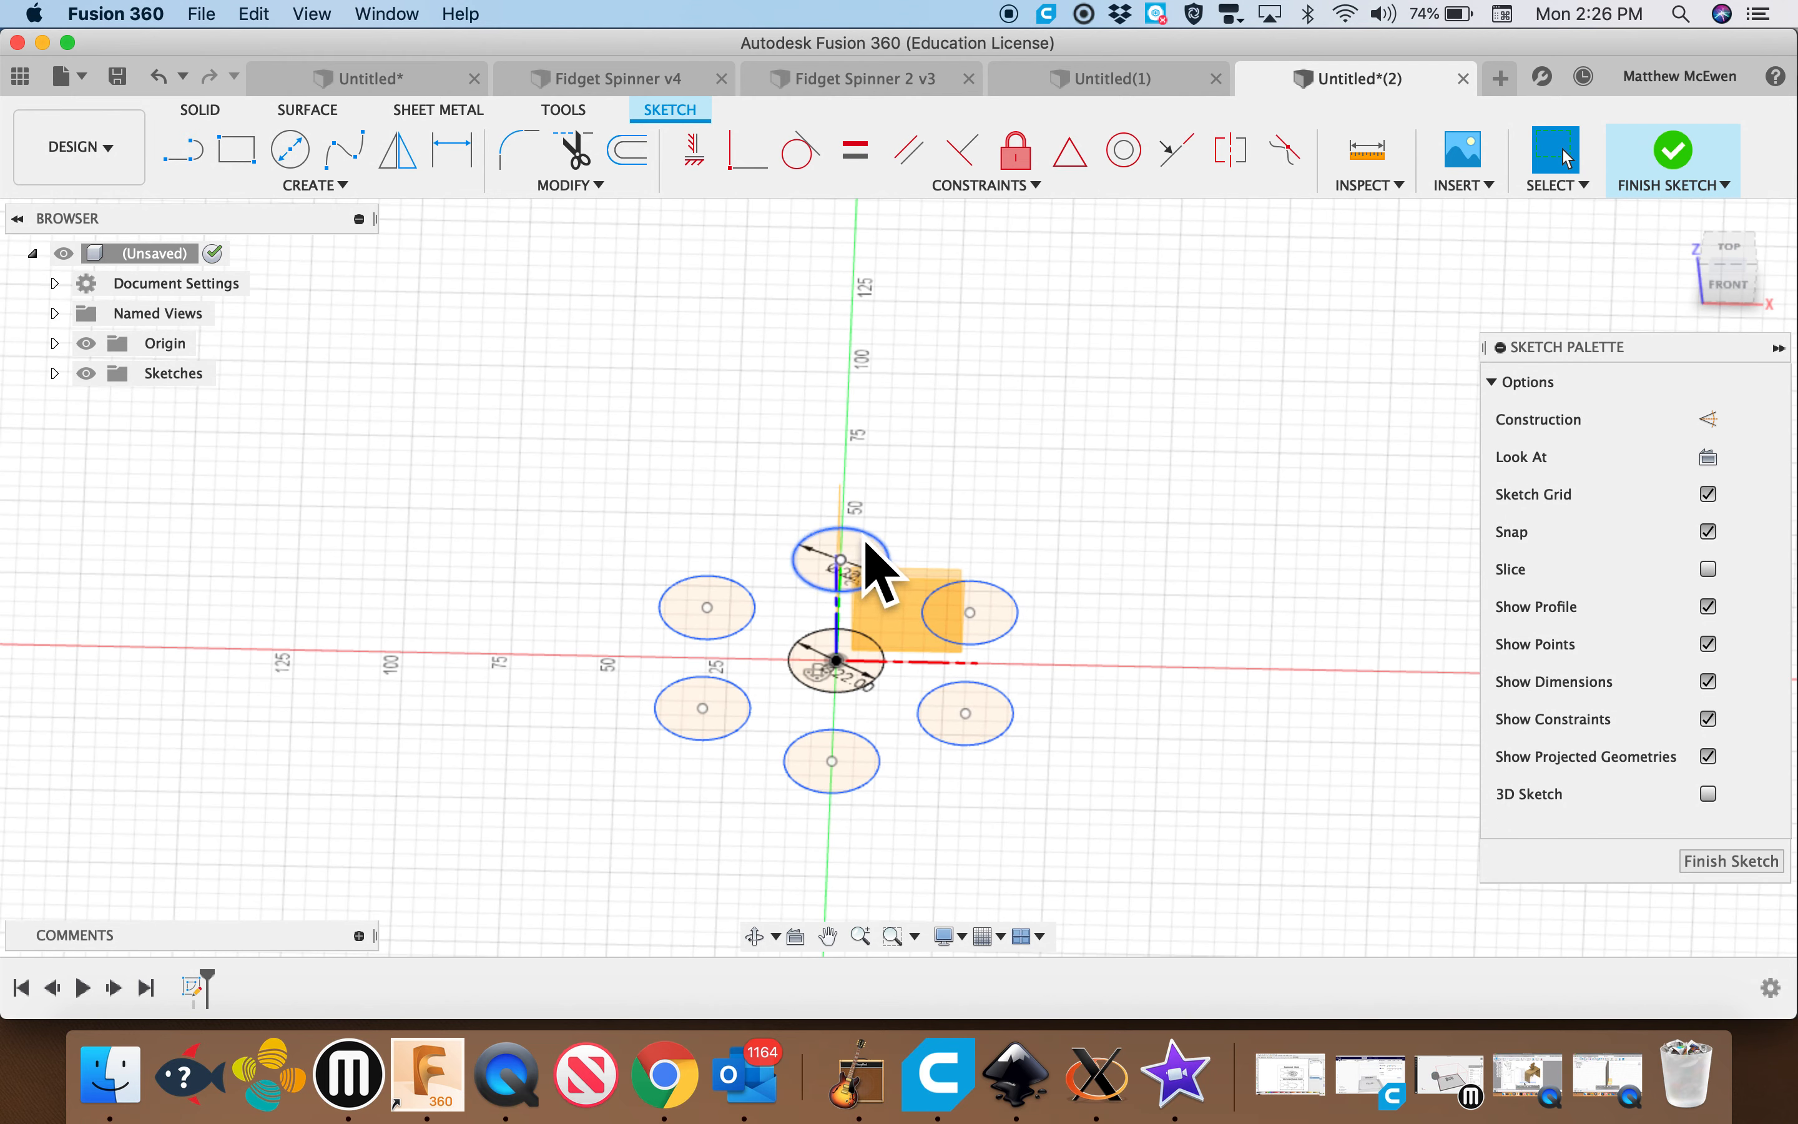
{"action": "scroll", "coordinate": [899, 525], "scroll_direction": "up", "scroll_amount": 10, "text": "shift"}
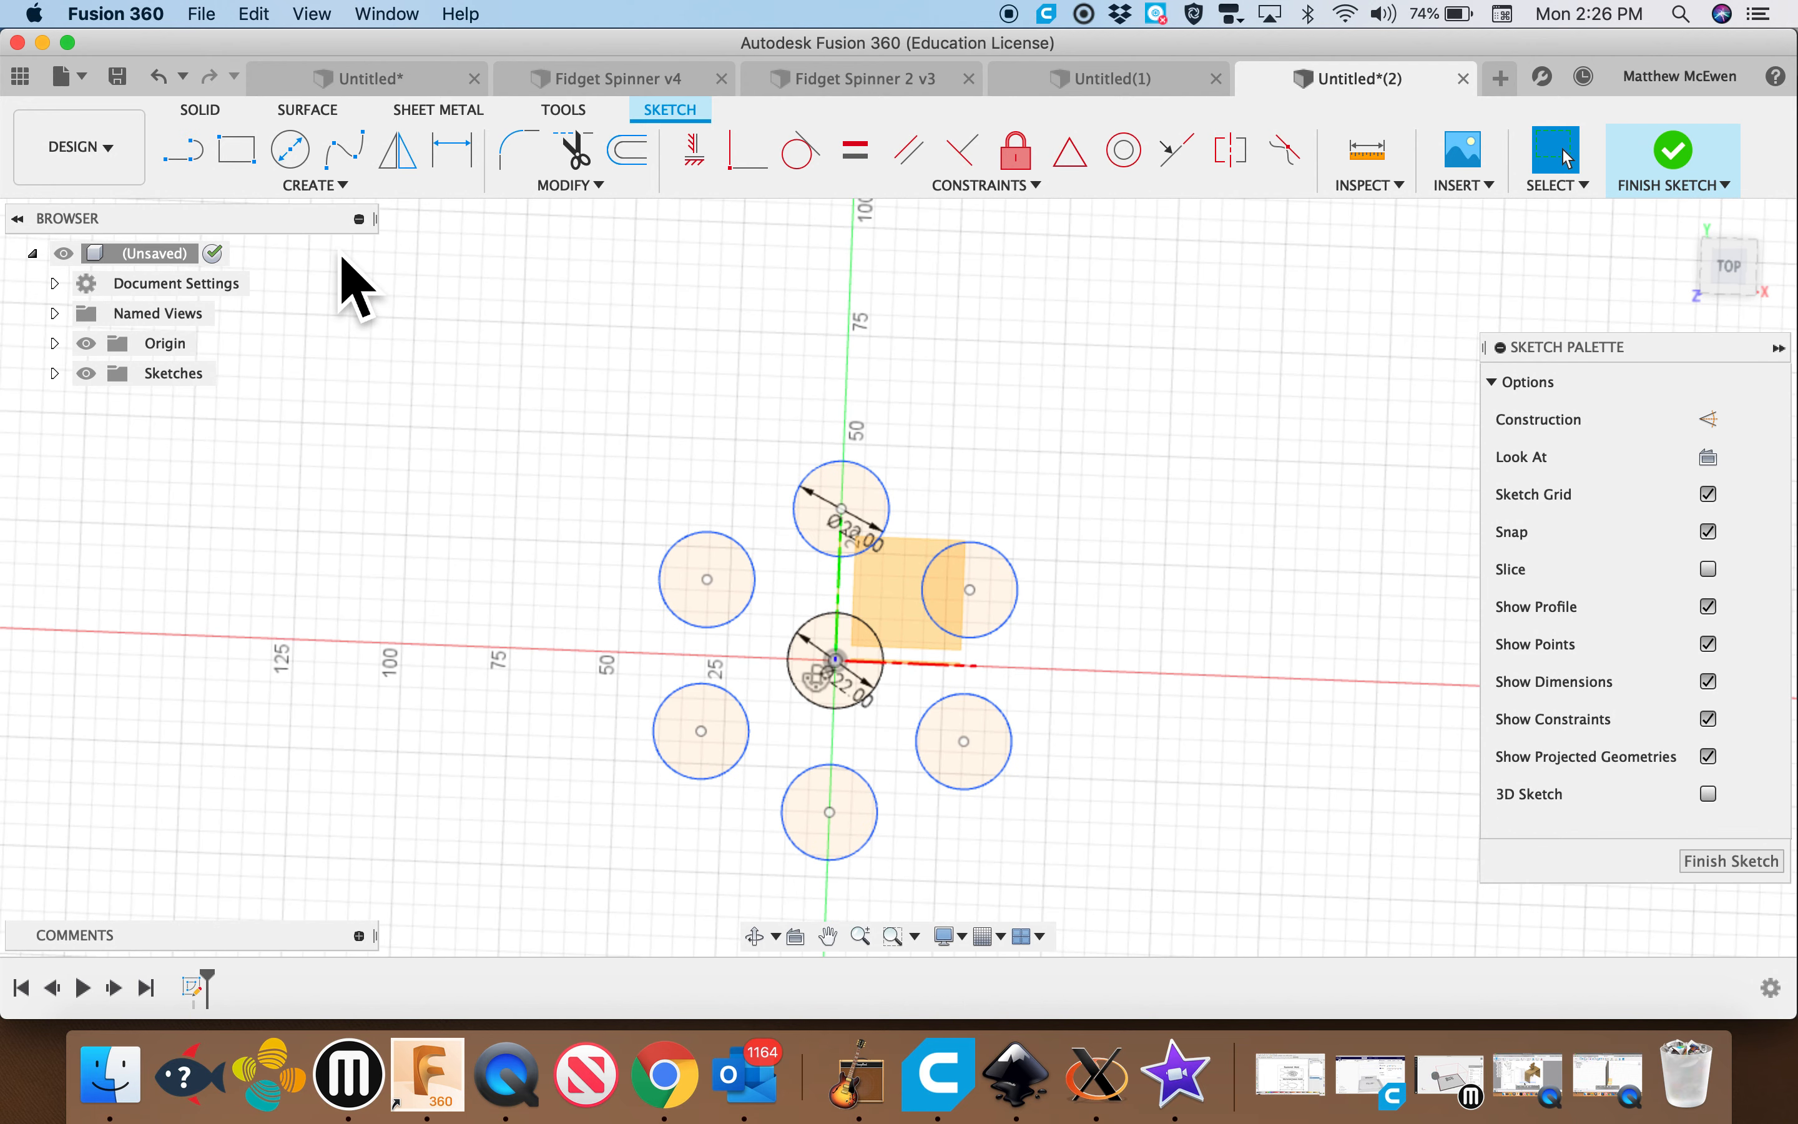
{"action": "left_click", "coordinate": [314, 184]}
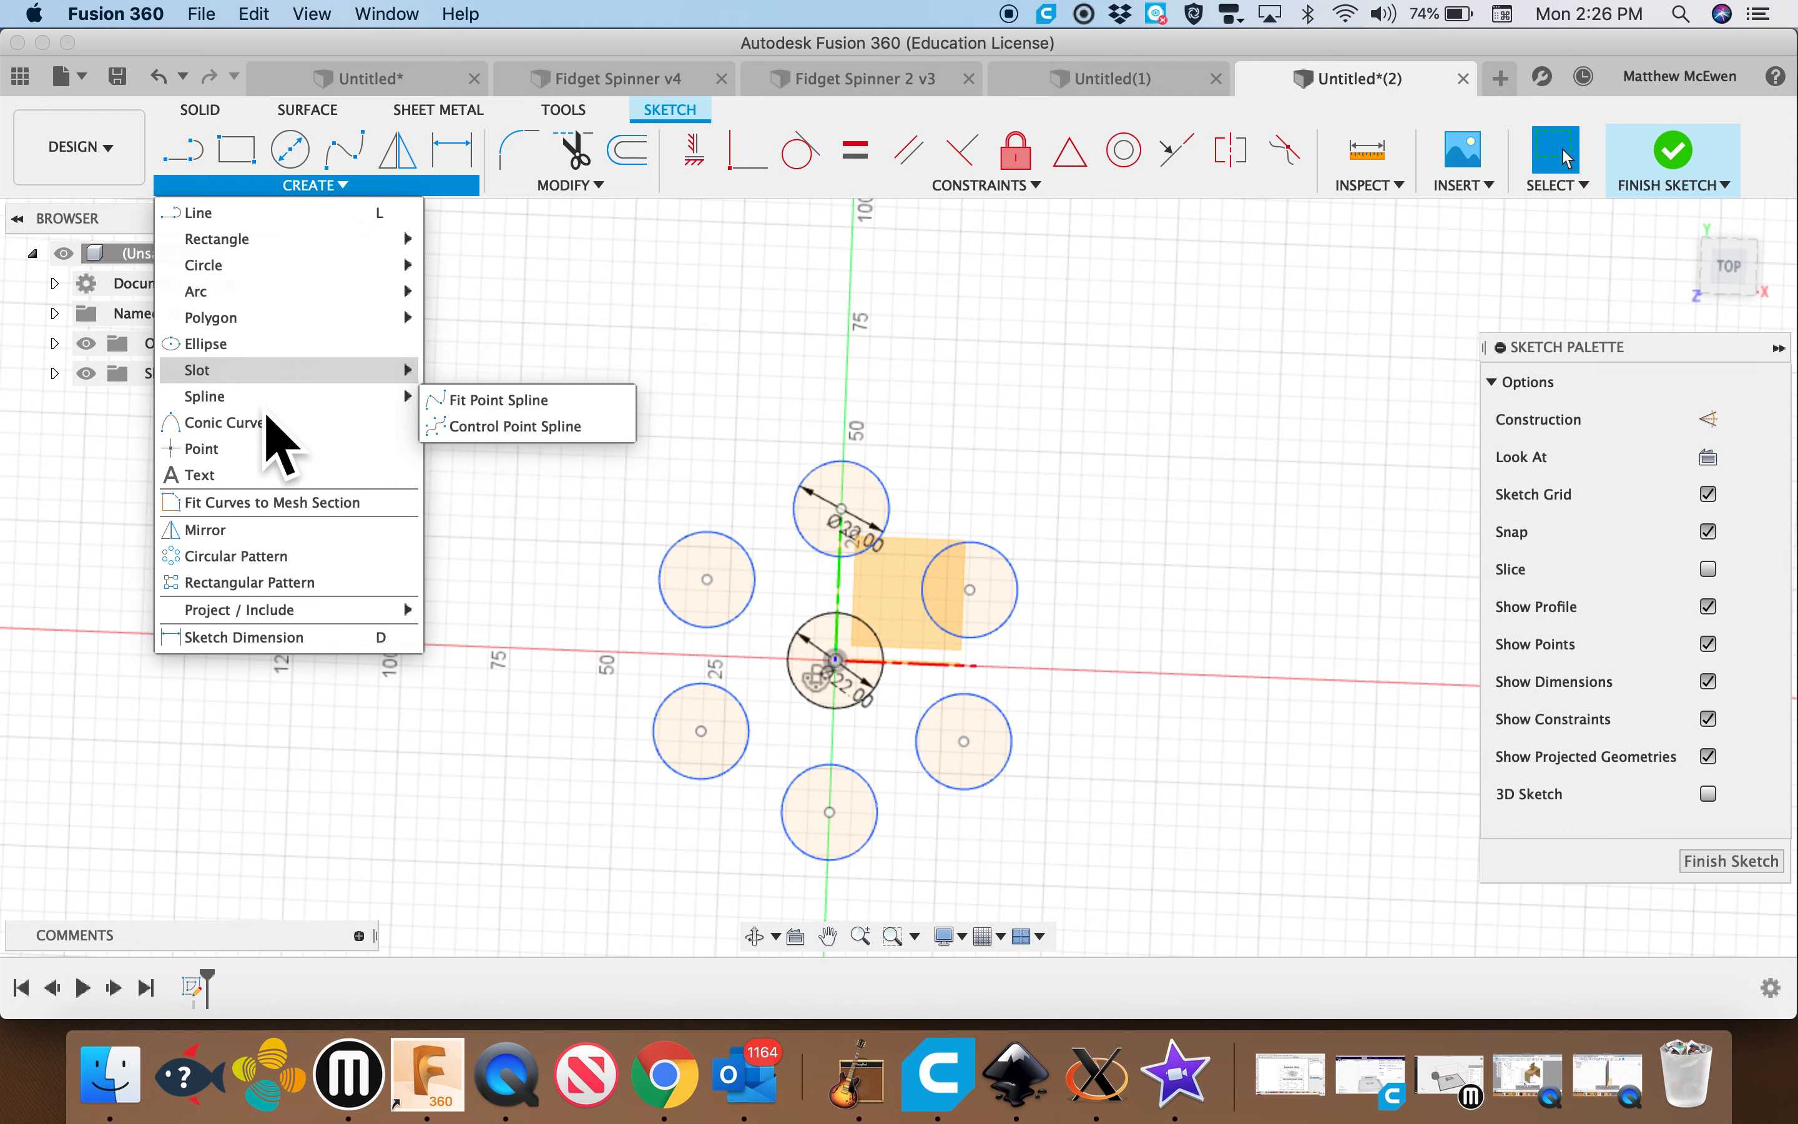
{"action": "mouse_move", "coordinate": [280, 289]}
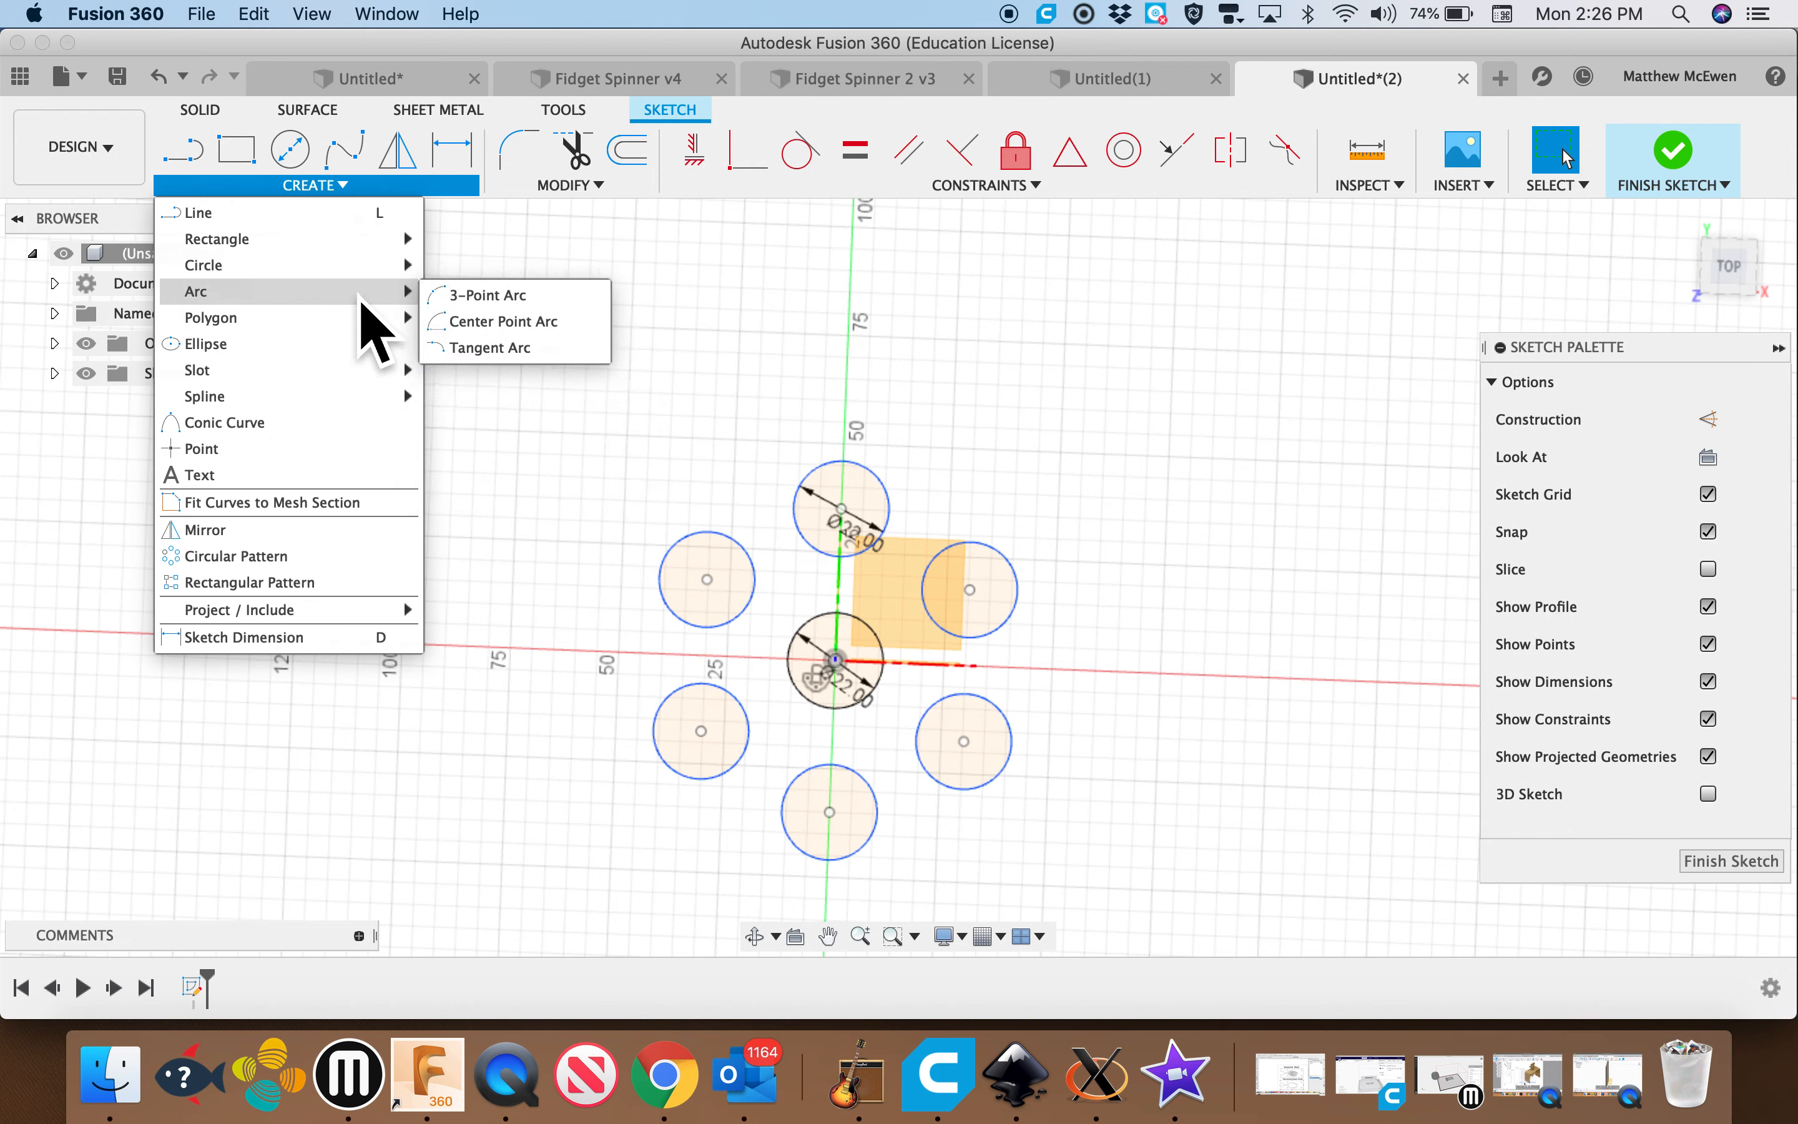
{"action": "left_click", "coordinate": [492, 315]}
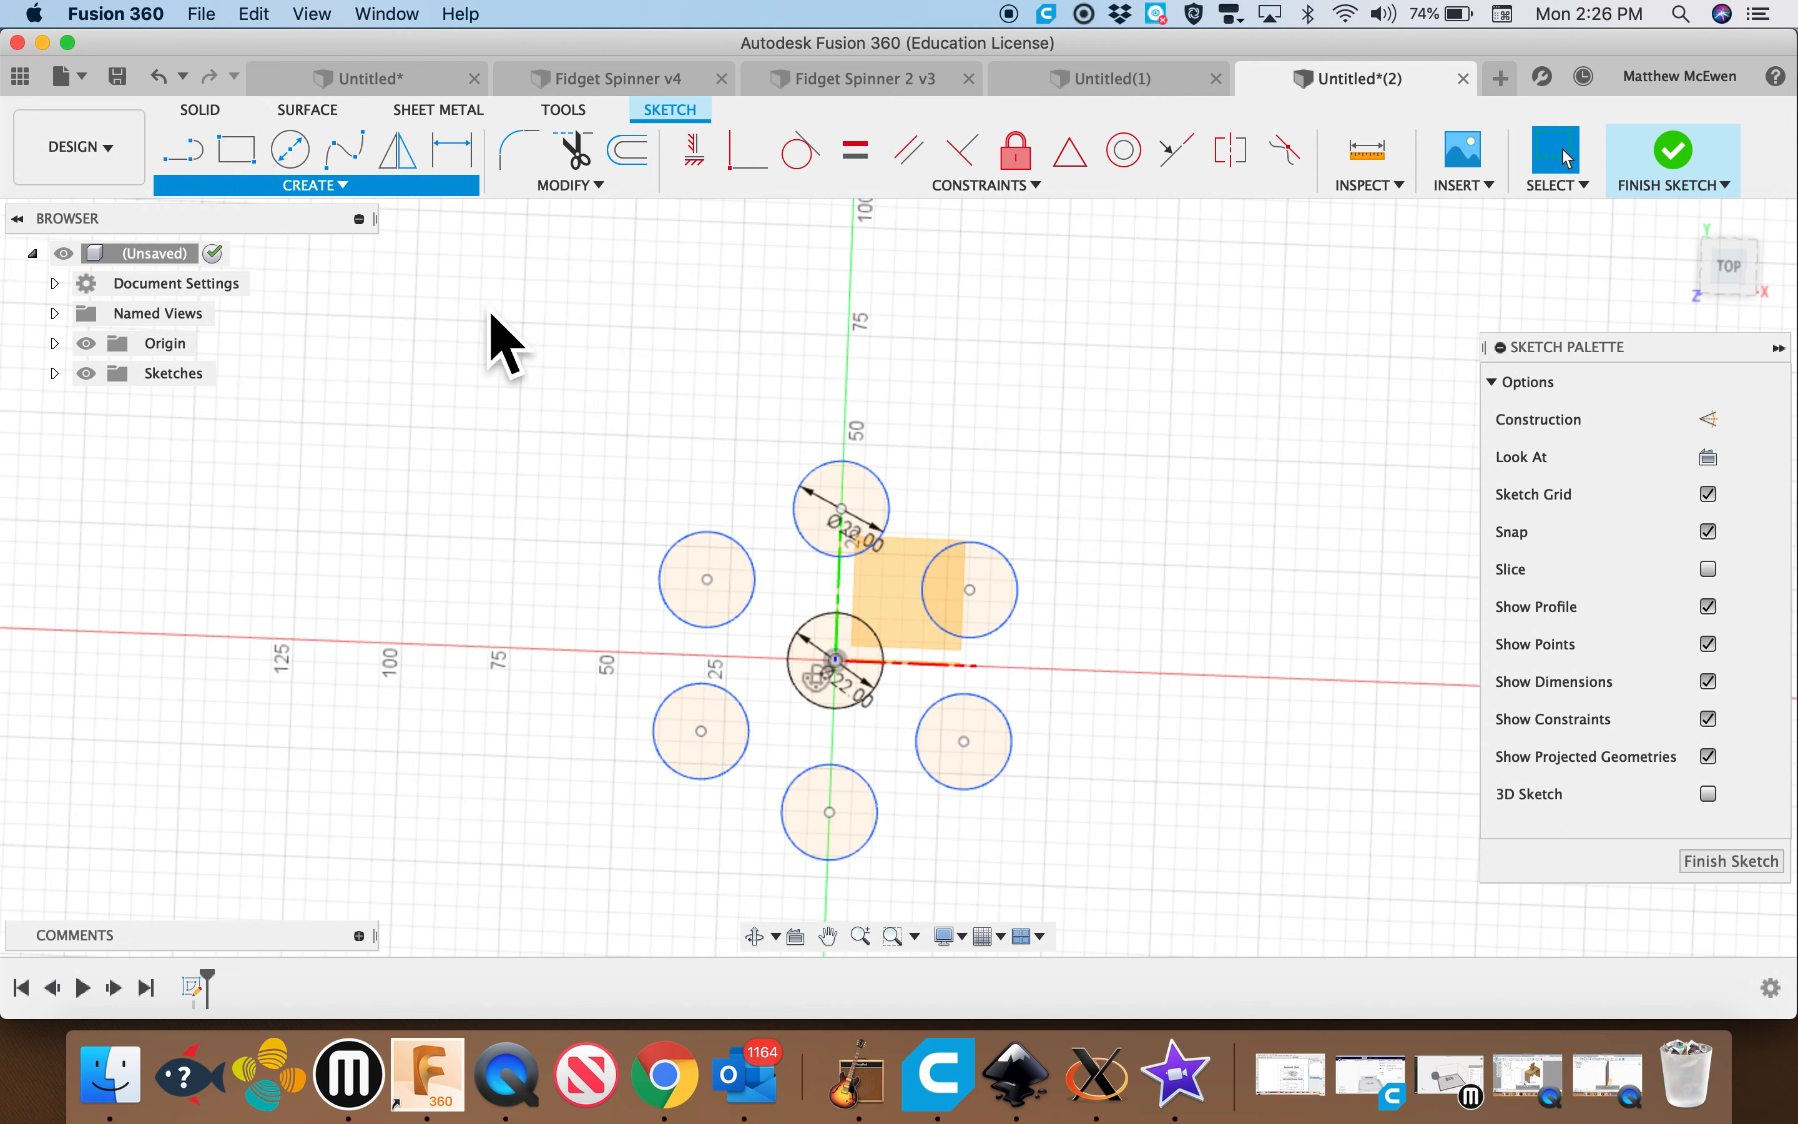
{"action": "left_click", "coordinate": [778, 463]}
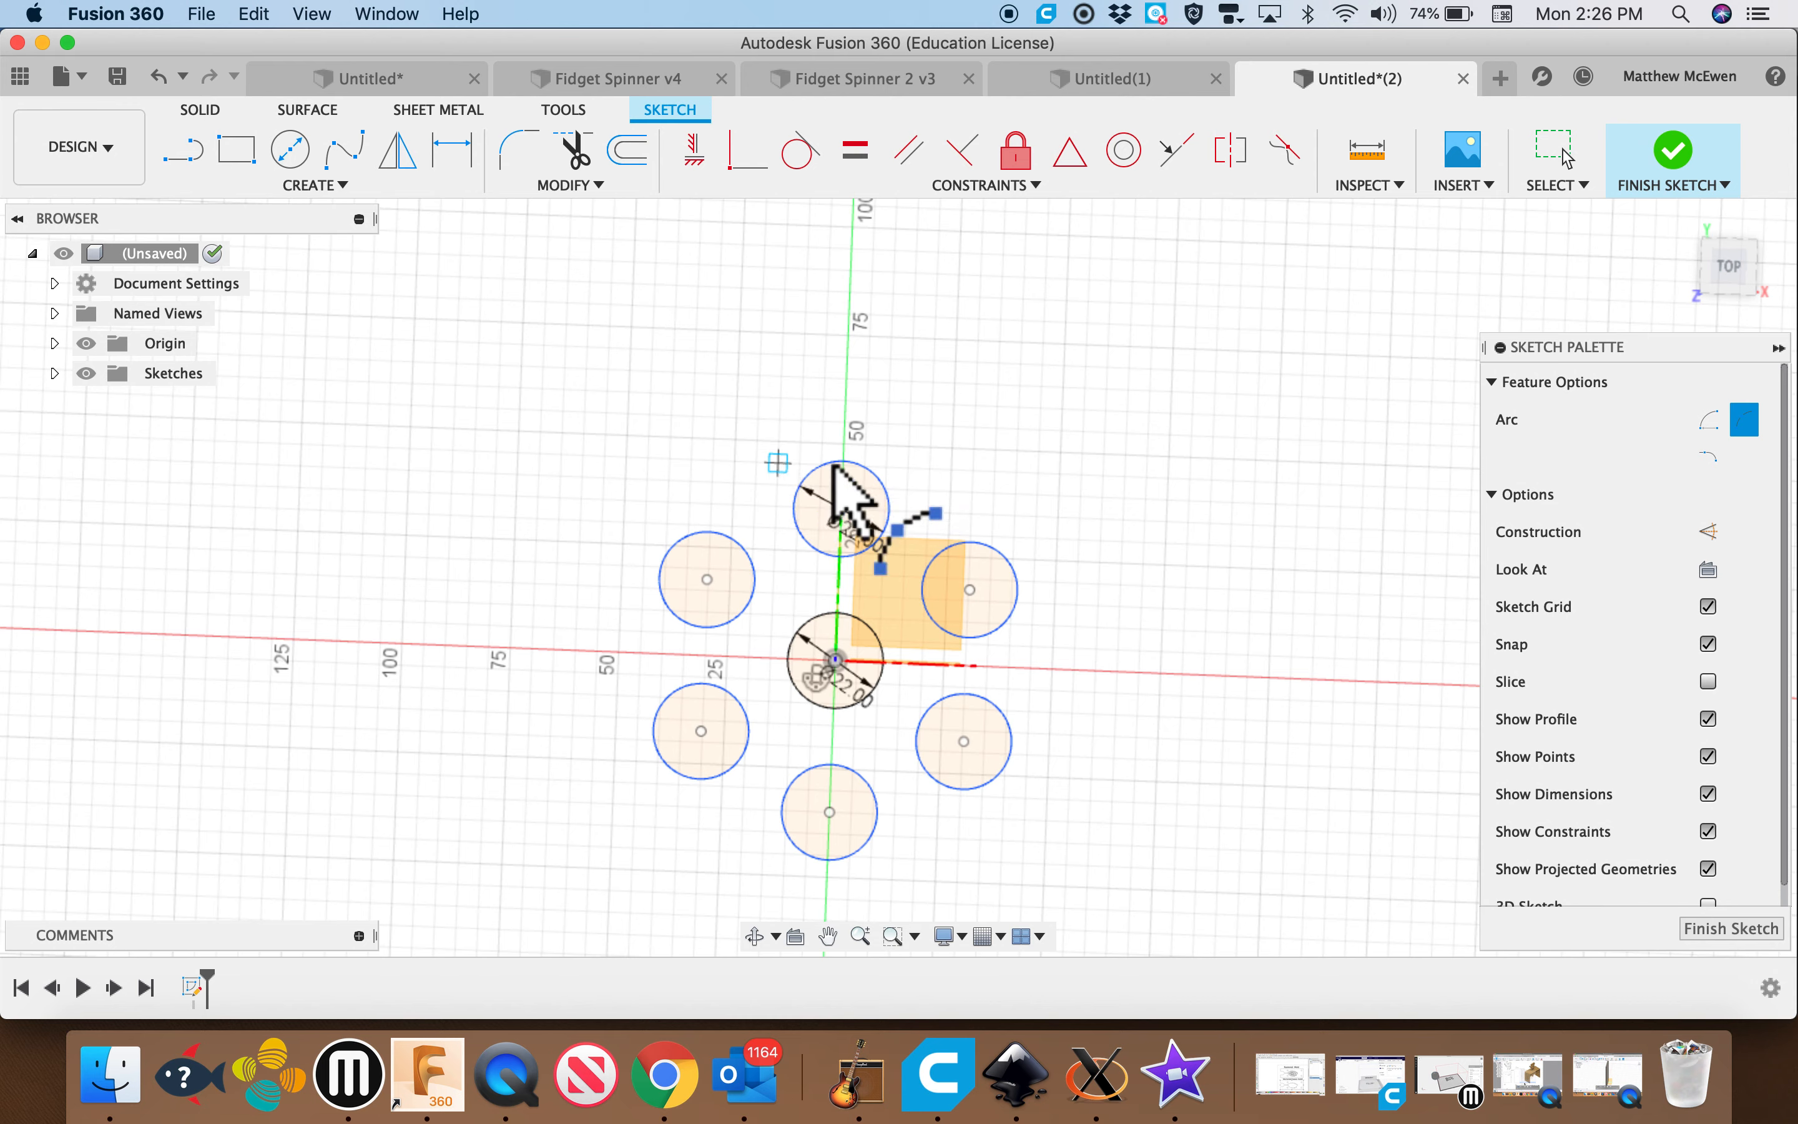
{"action": "left_click", "coordinate": [918, 487]}
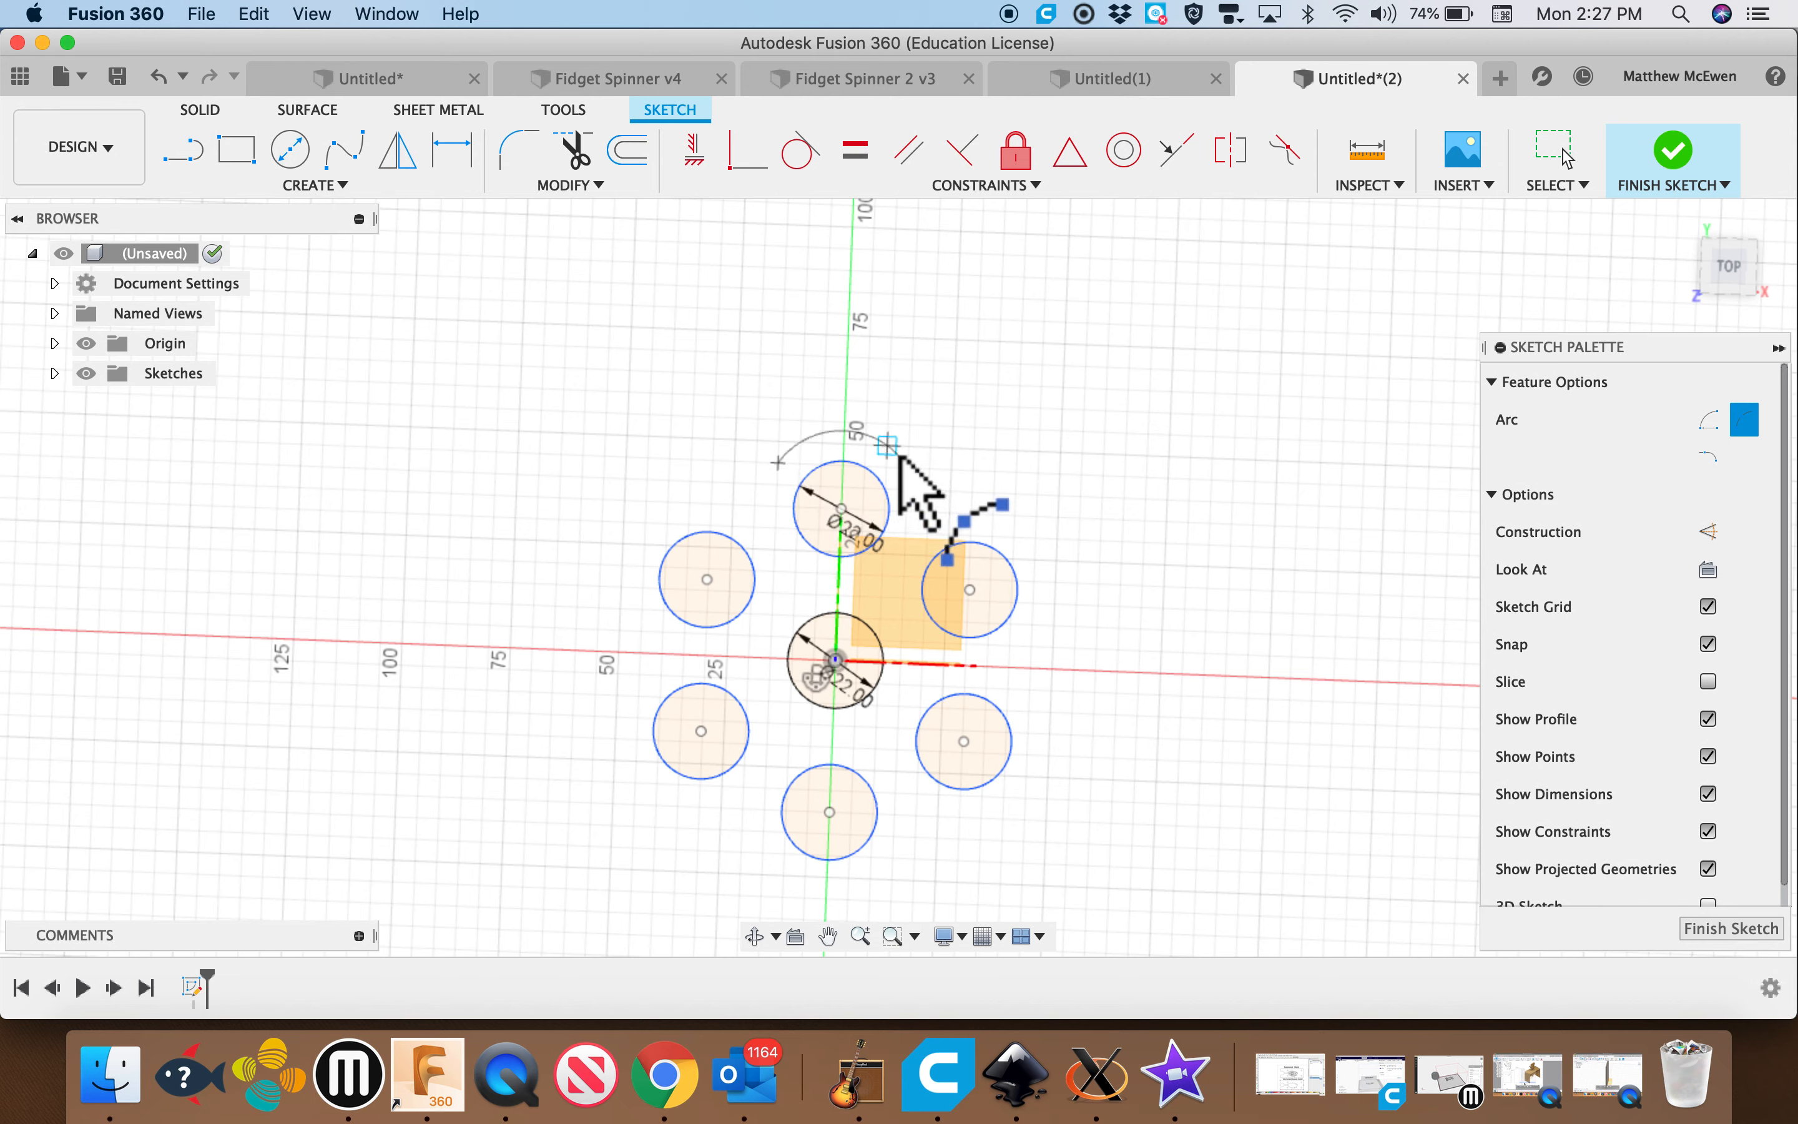
{"action": "left_click", "coordinate": [899, 454]}
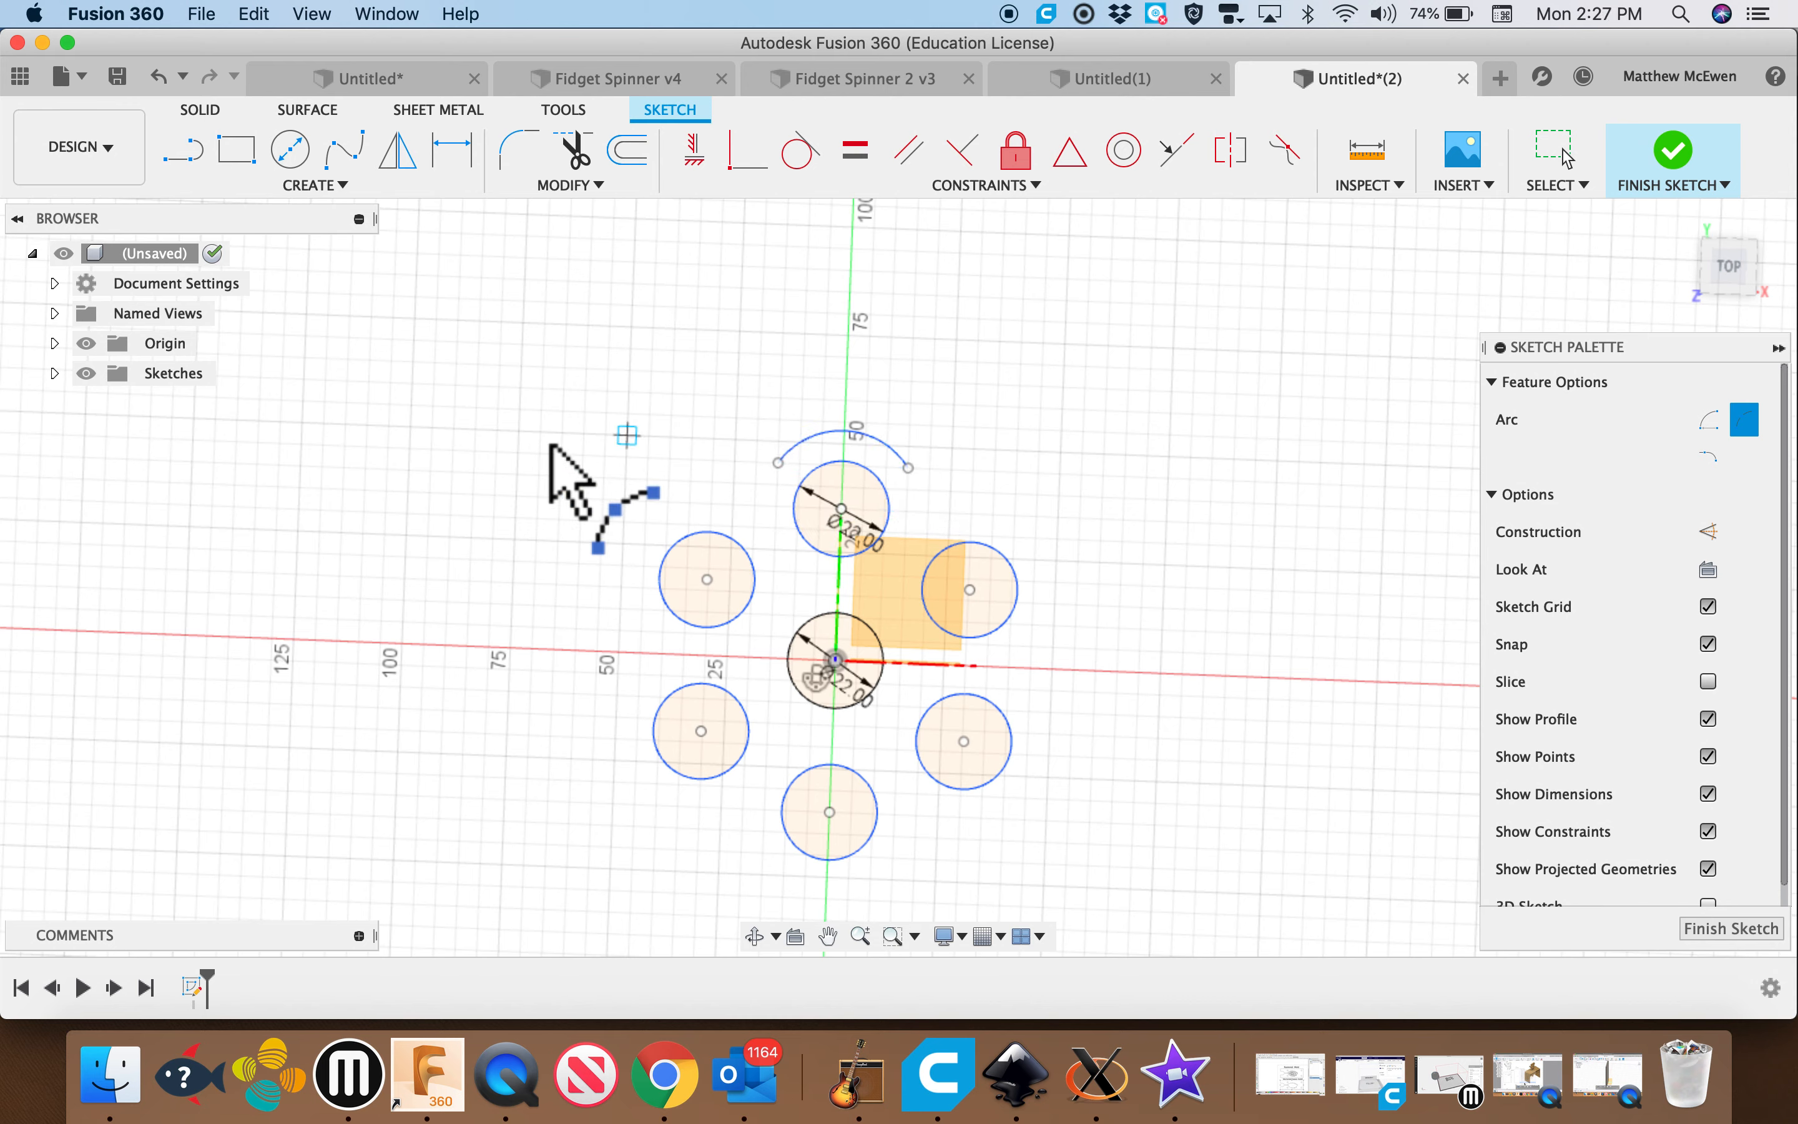
- Pattern the outer arc circularly around the origin as a full pattern with a quantity of 6
{"action": "left_click", "coordinate": [315, 184]}
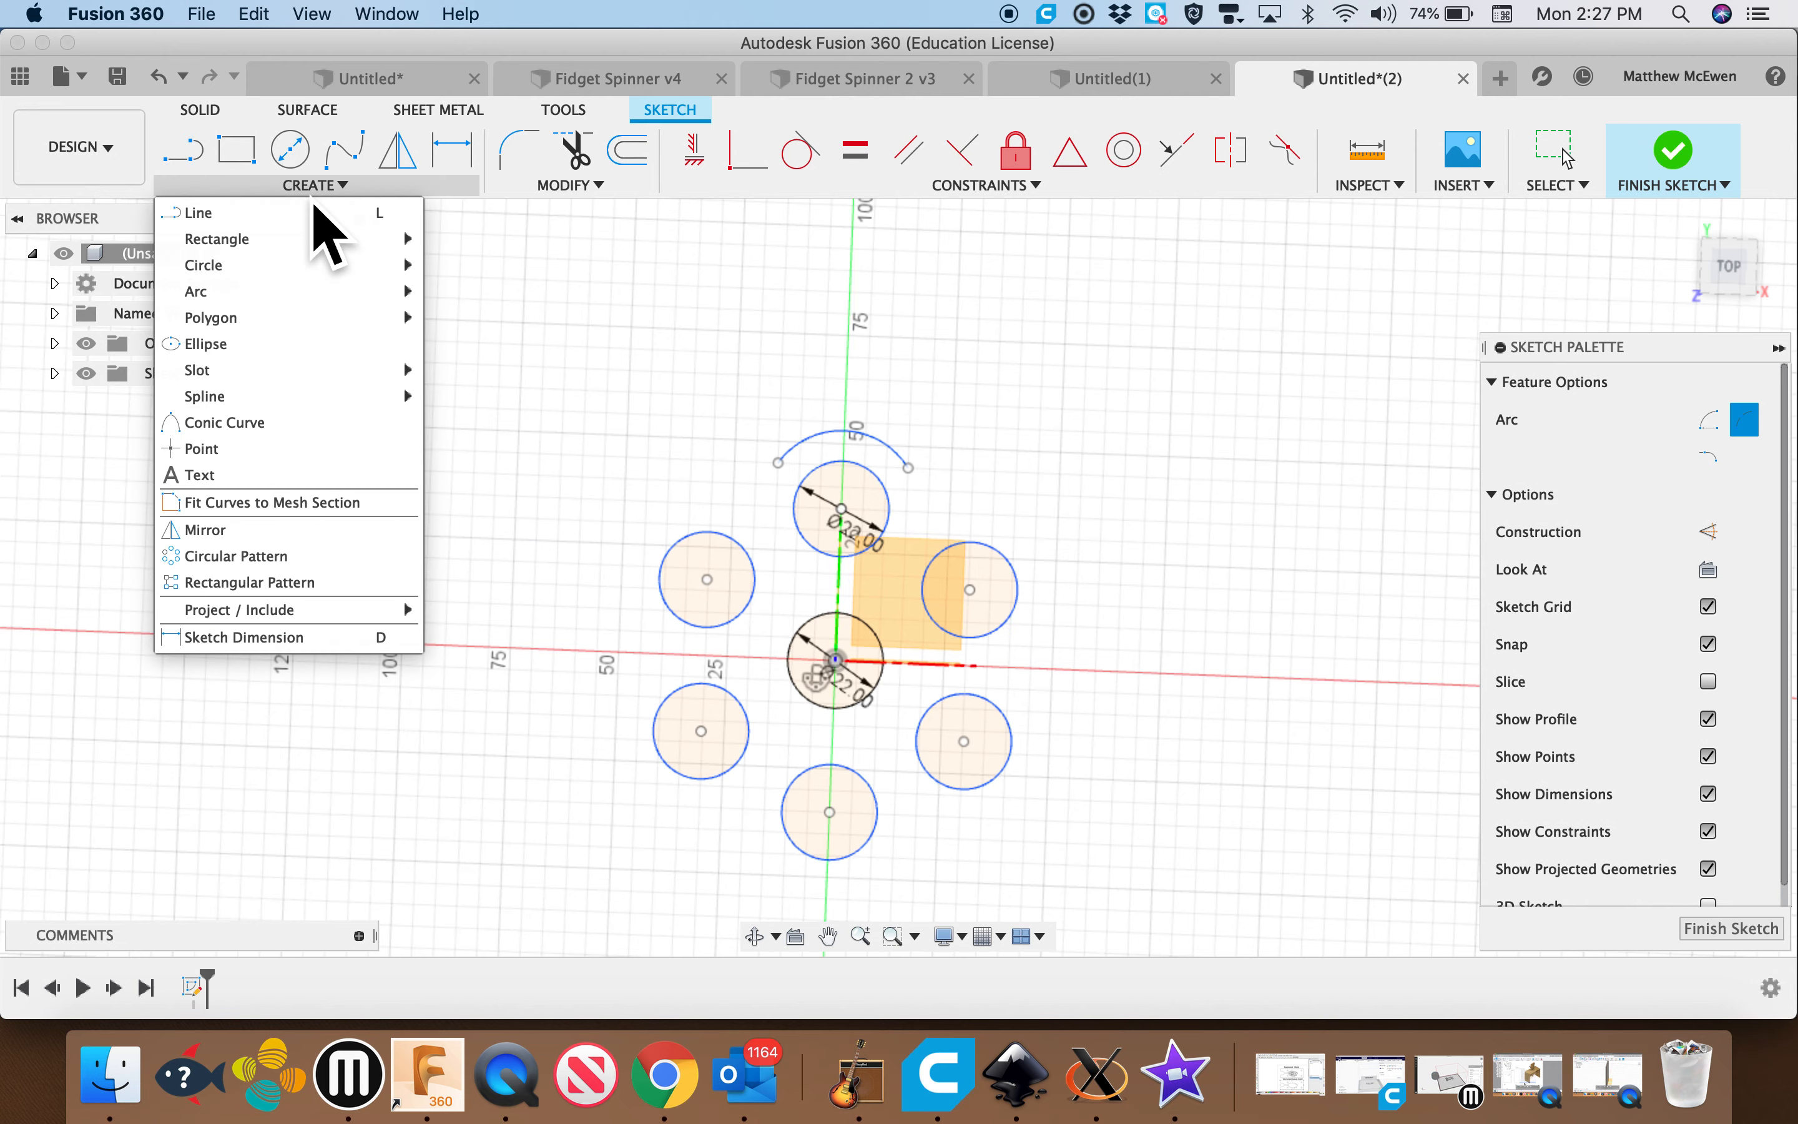
{"action": "left_click", "coordinate": [267, 557]}
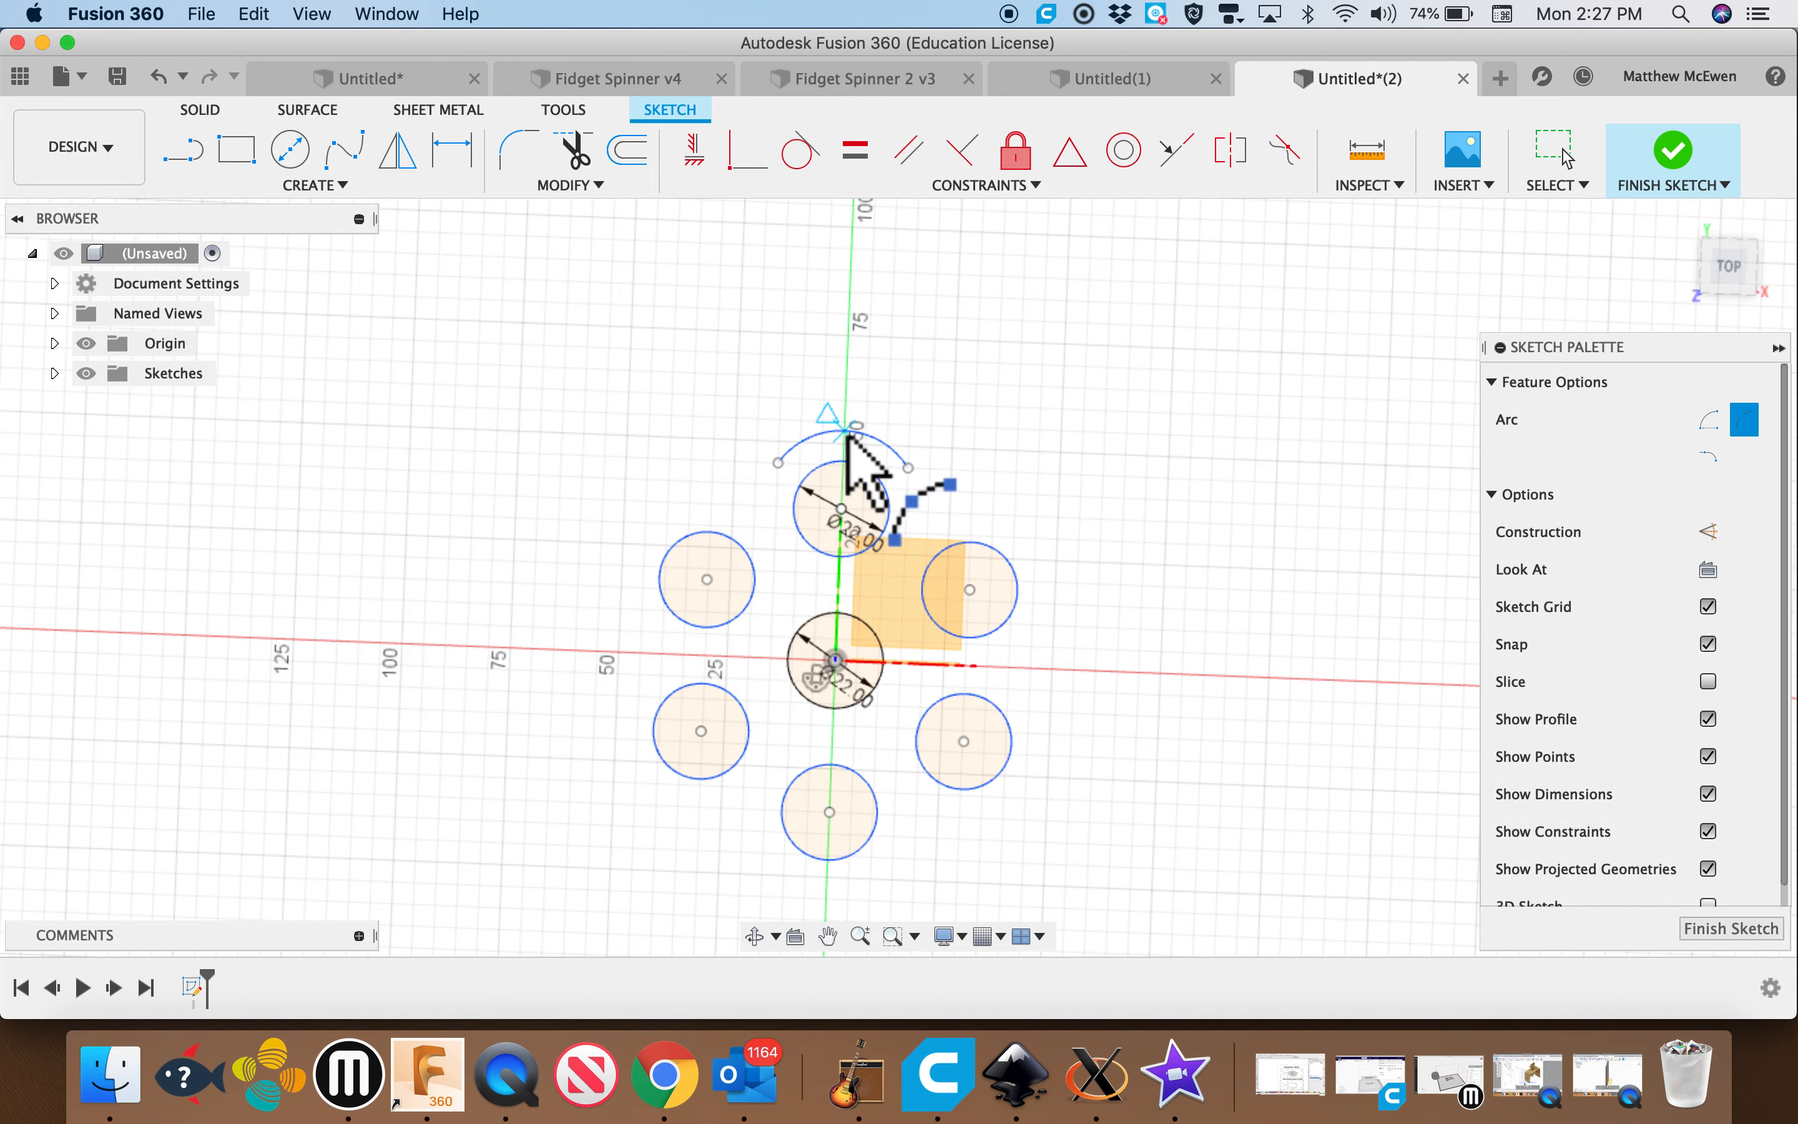
{"action": "left_click", "coordinate": [828, 452]}
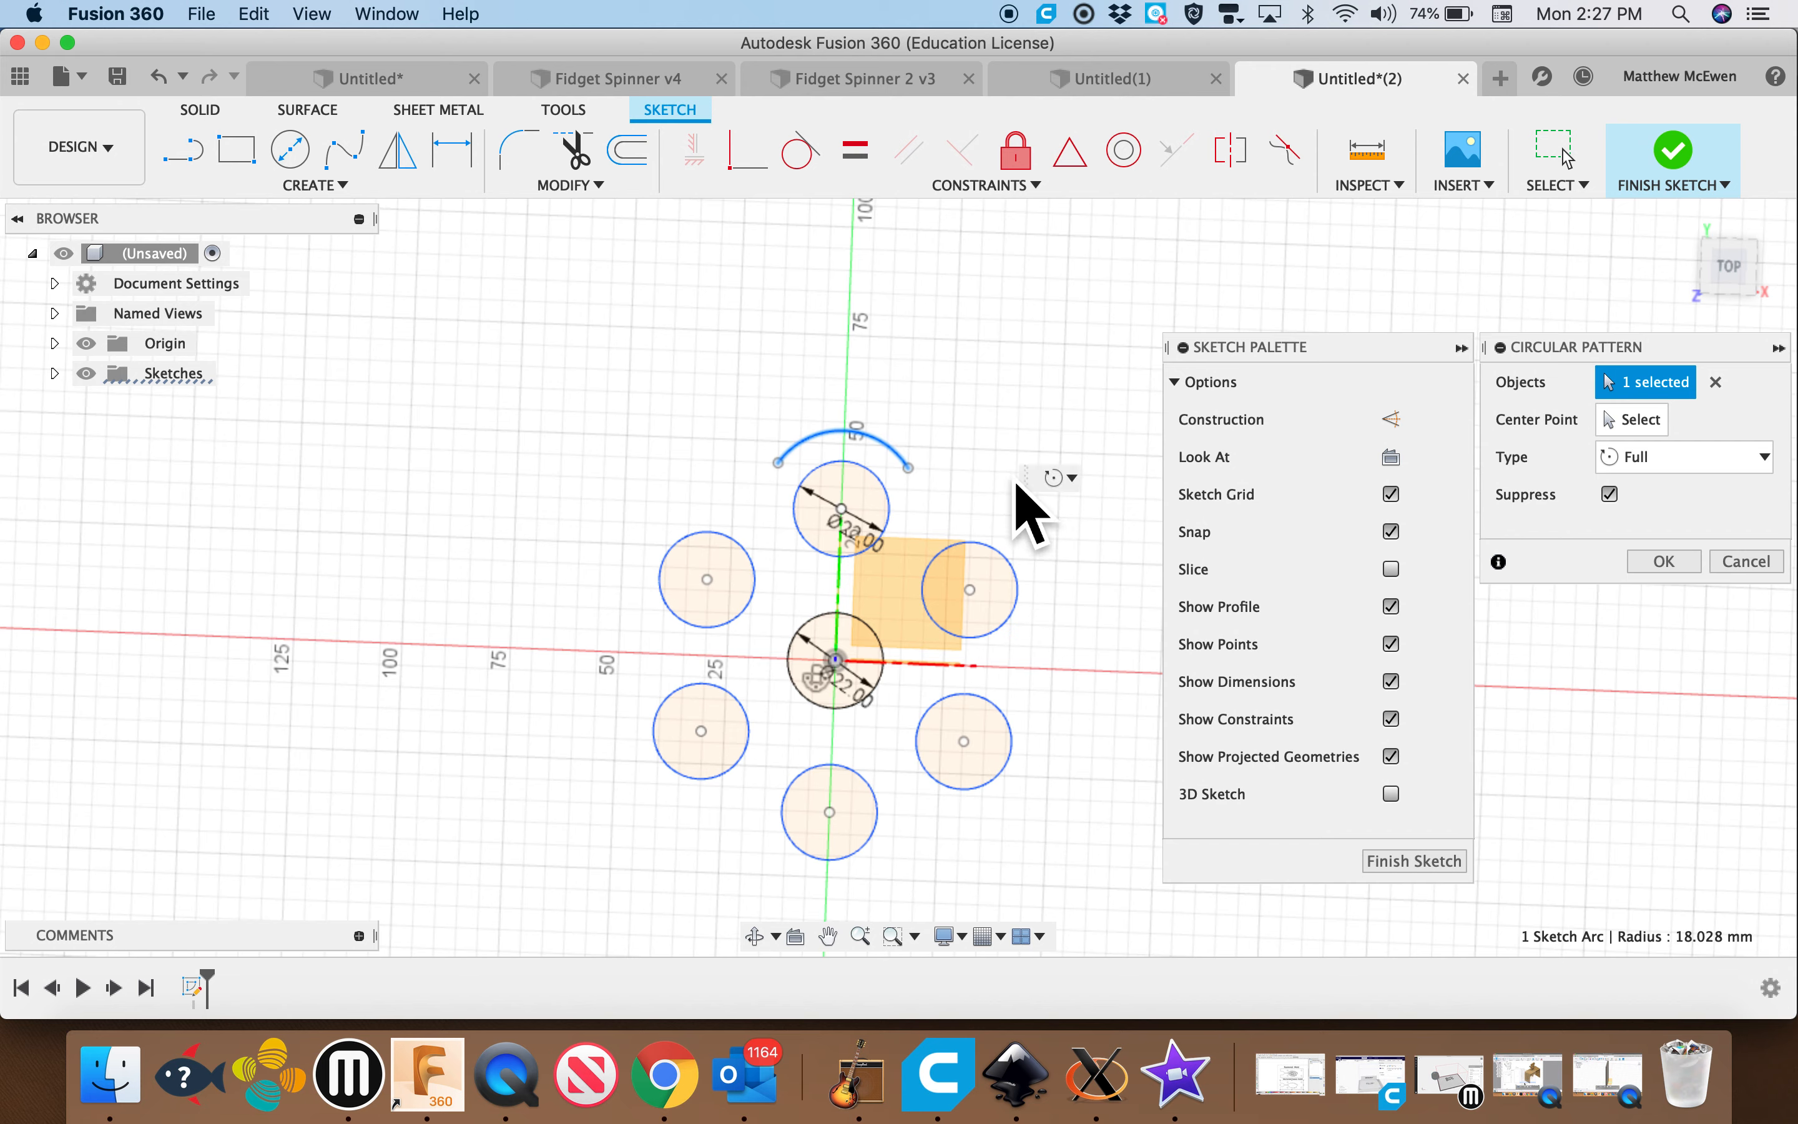
{"action": "left_click", "coordinate": [1631, 418]}
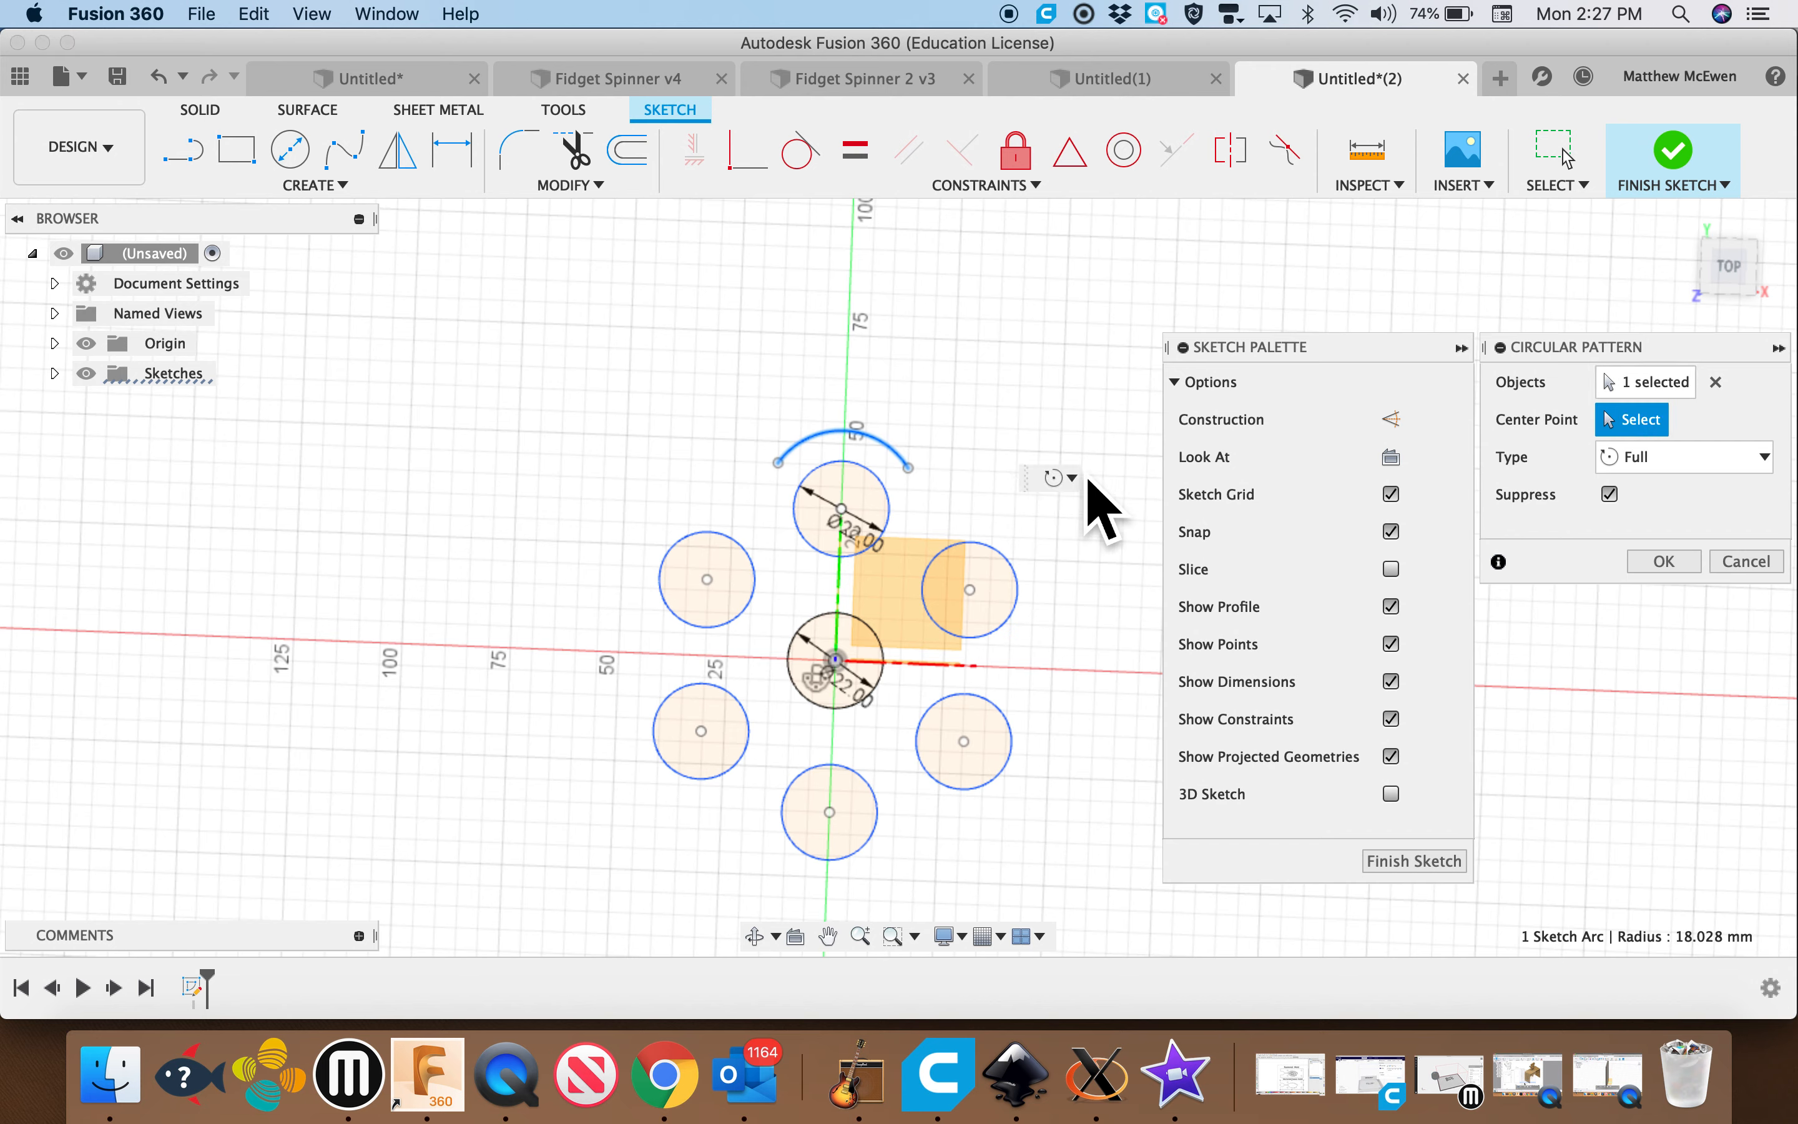
{"action": "left_click", "coordinate": [847, 679]}
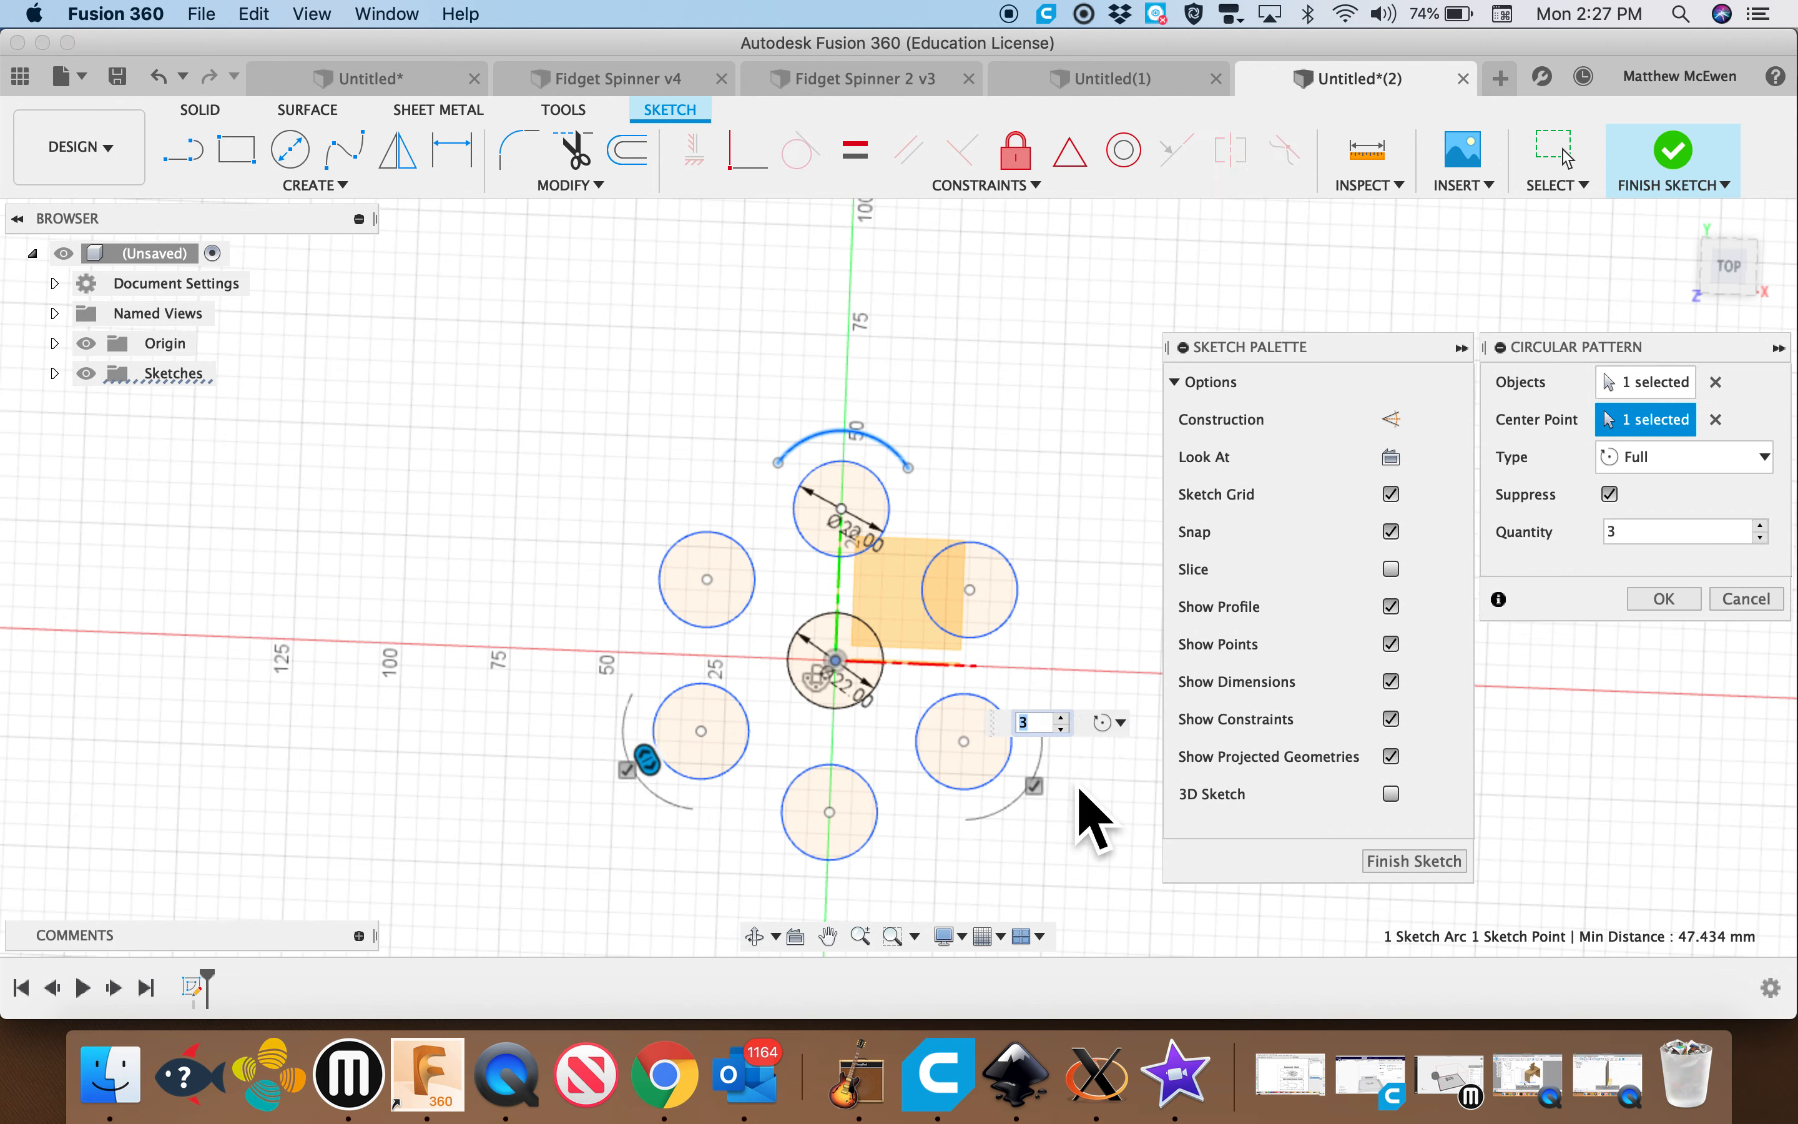
{"action": "type", "text": "5"}
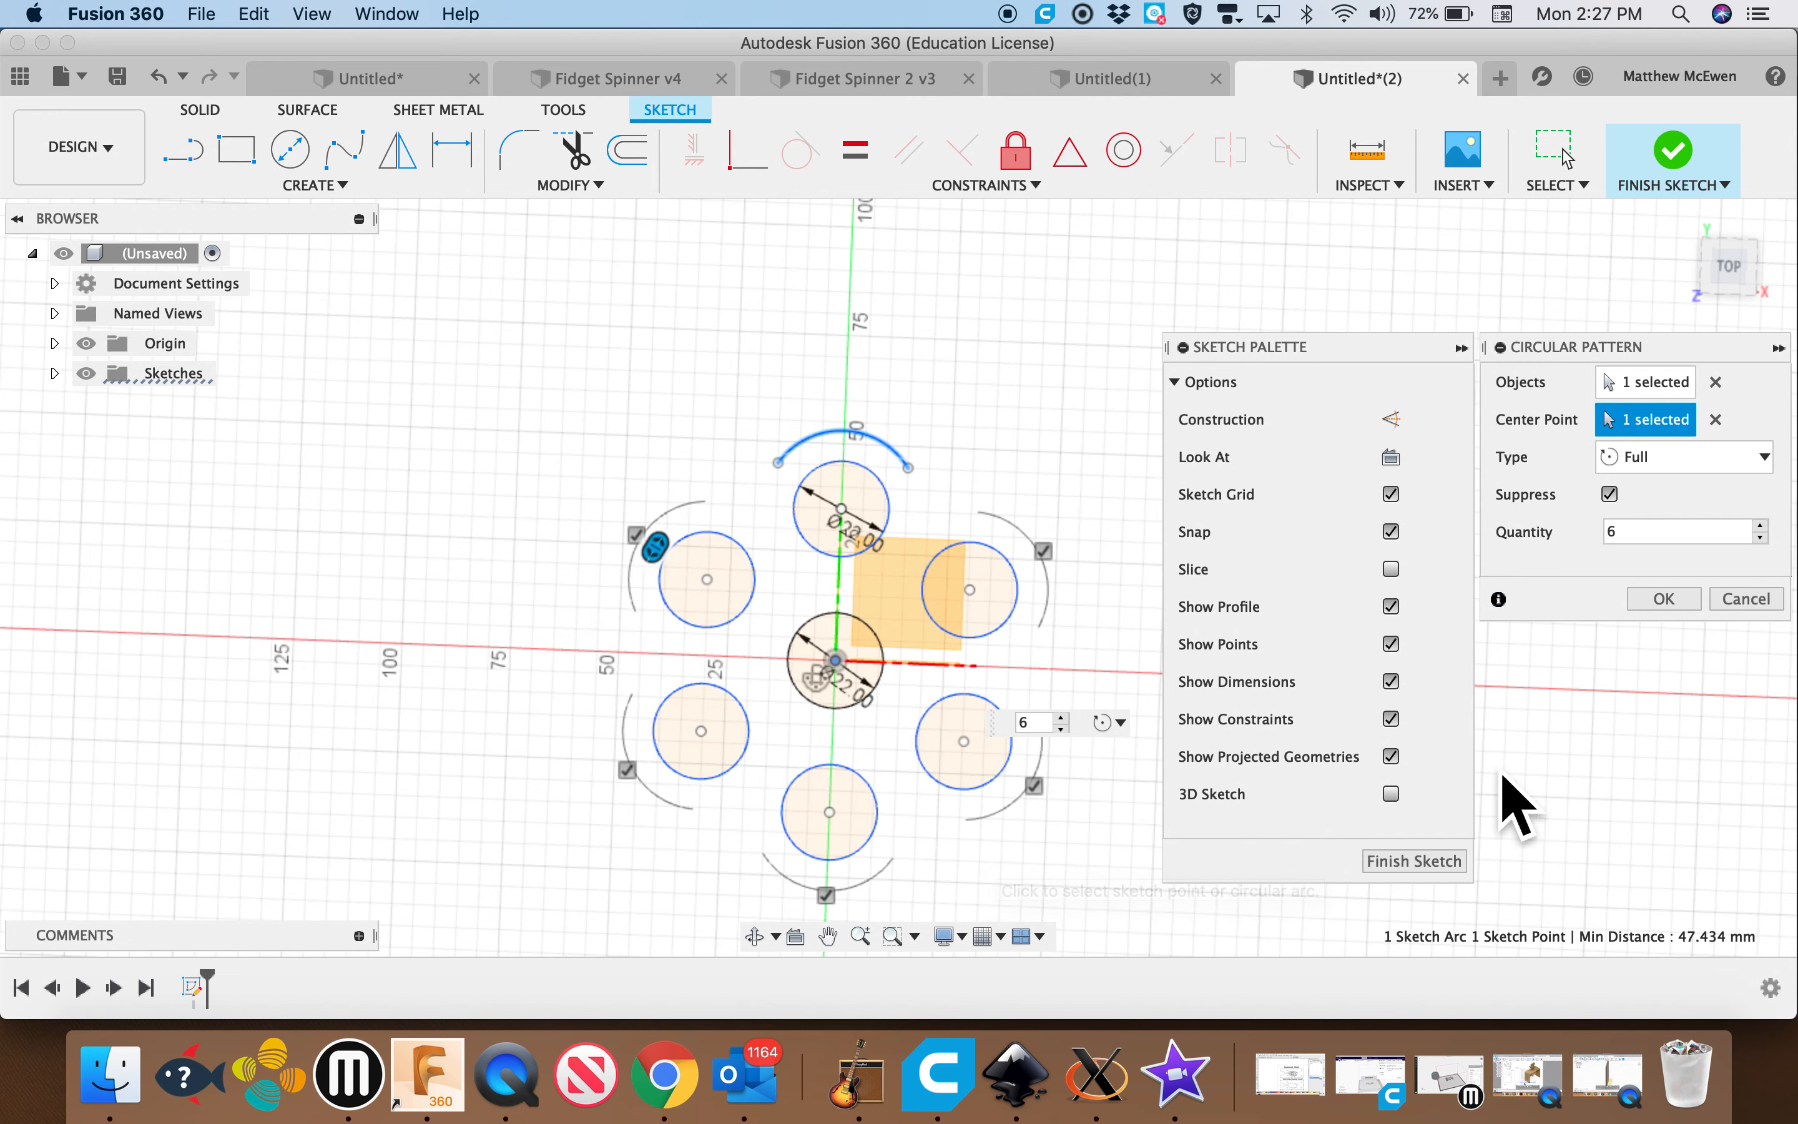
{"action": "left_click", "coordinate": [1662, 600]}
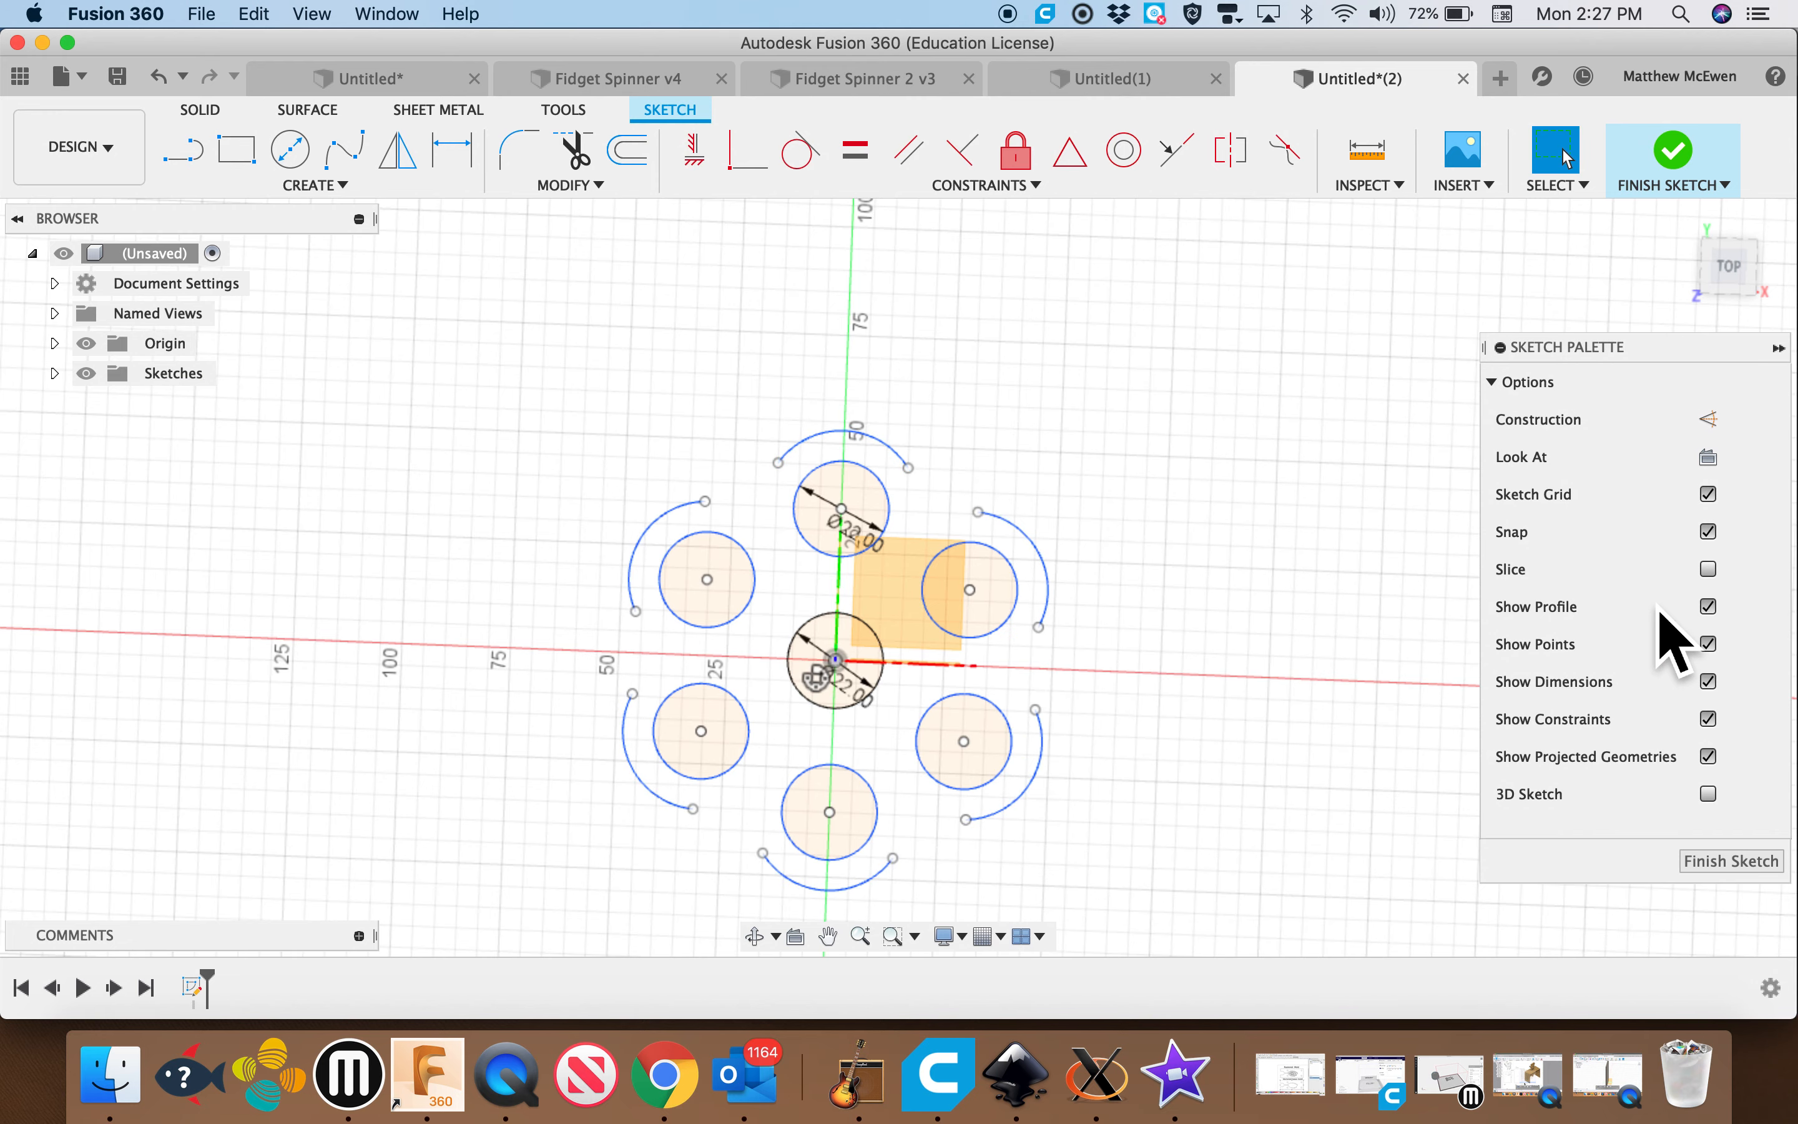
- Connect the facing endpoints of the upper and upper-left outer arcs with an inward-curving three-point arc of about 9.8 mm radius
{"action": "left_click", "coordinate": [342, 187]}
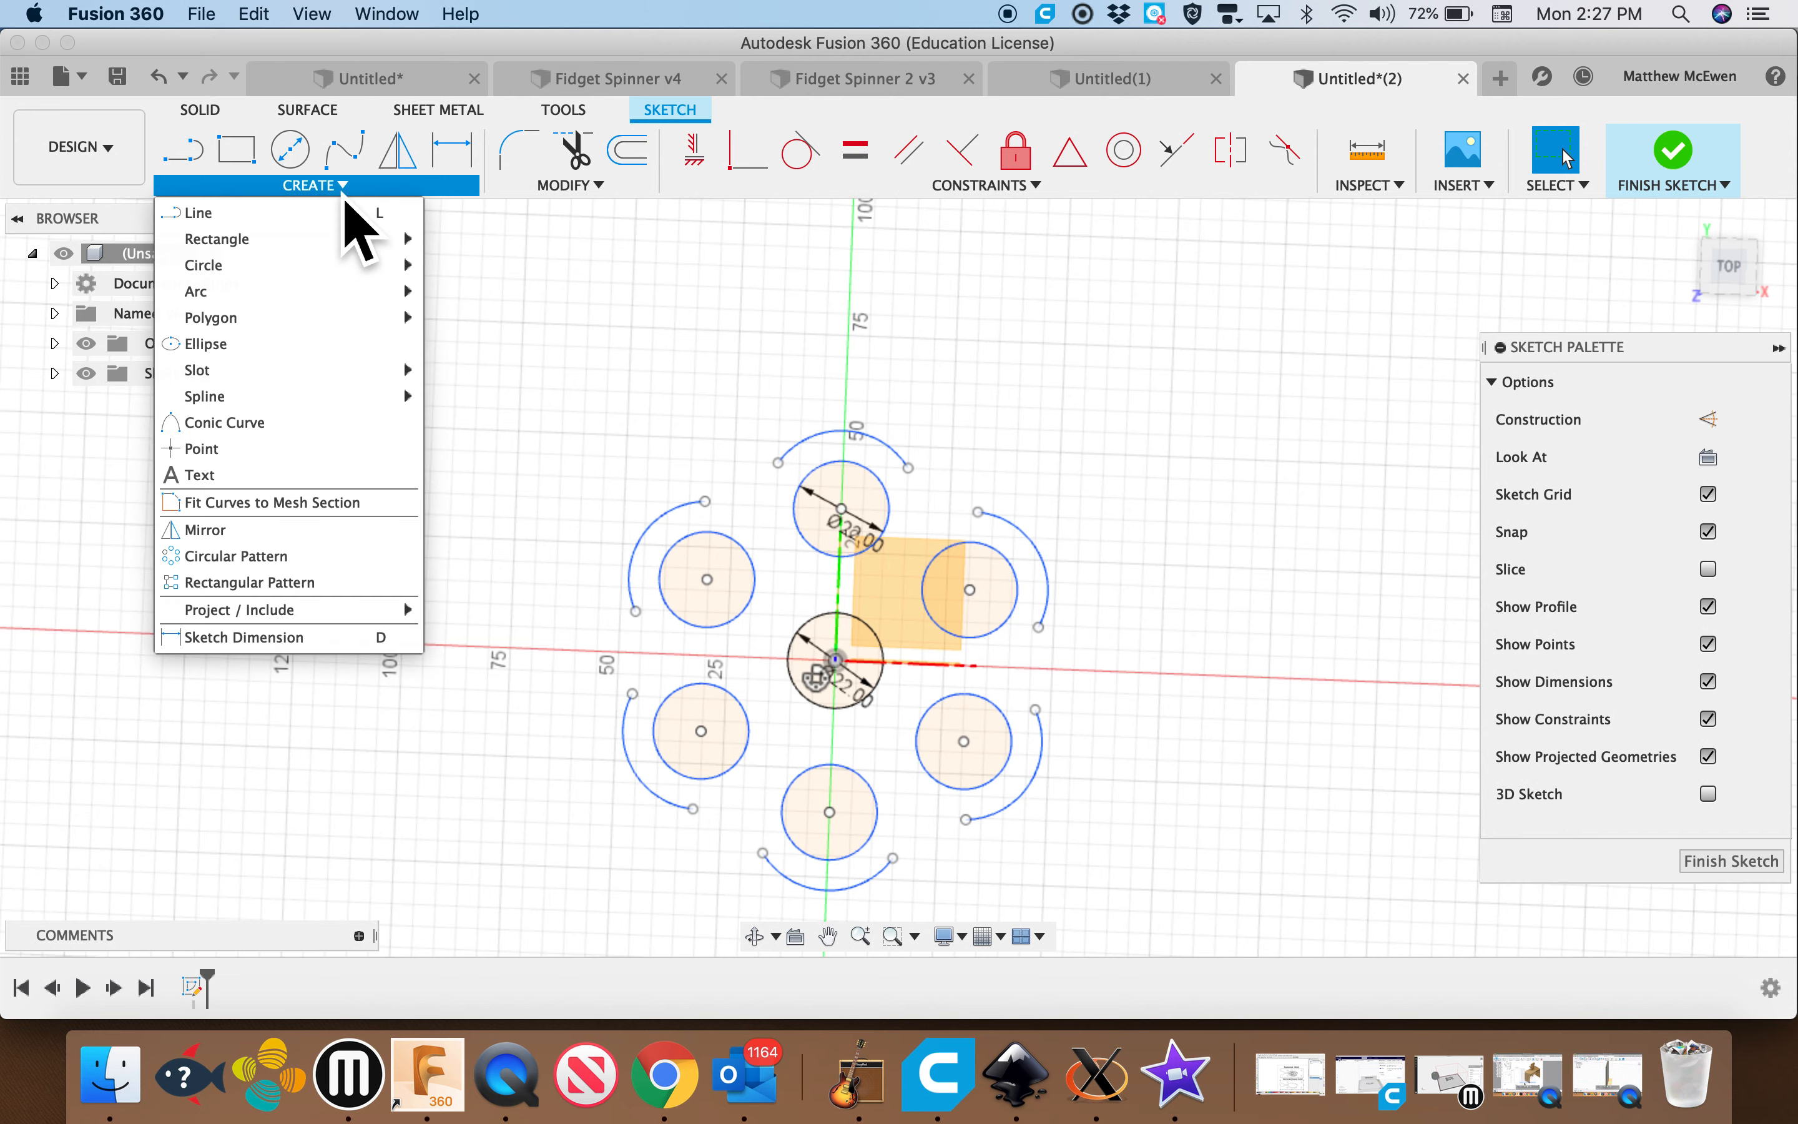
{"action": "mouse_move", "coordinate": [307, 375]}
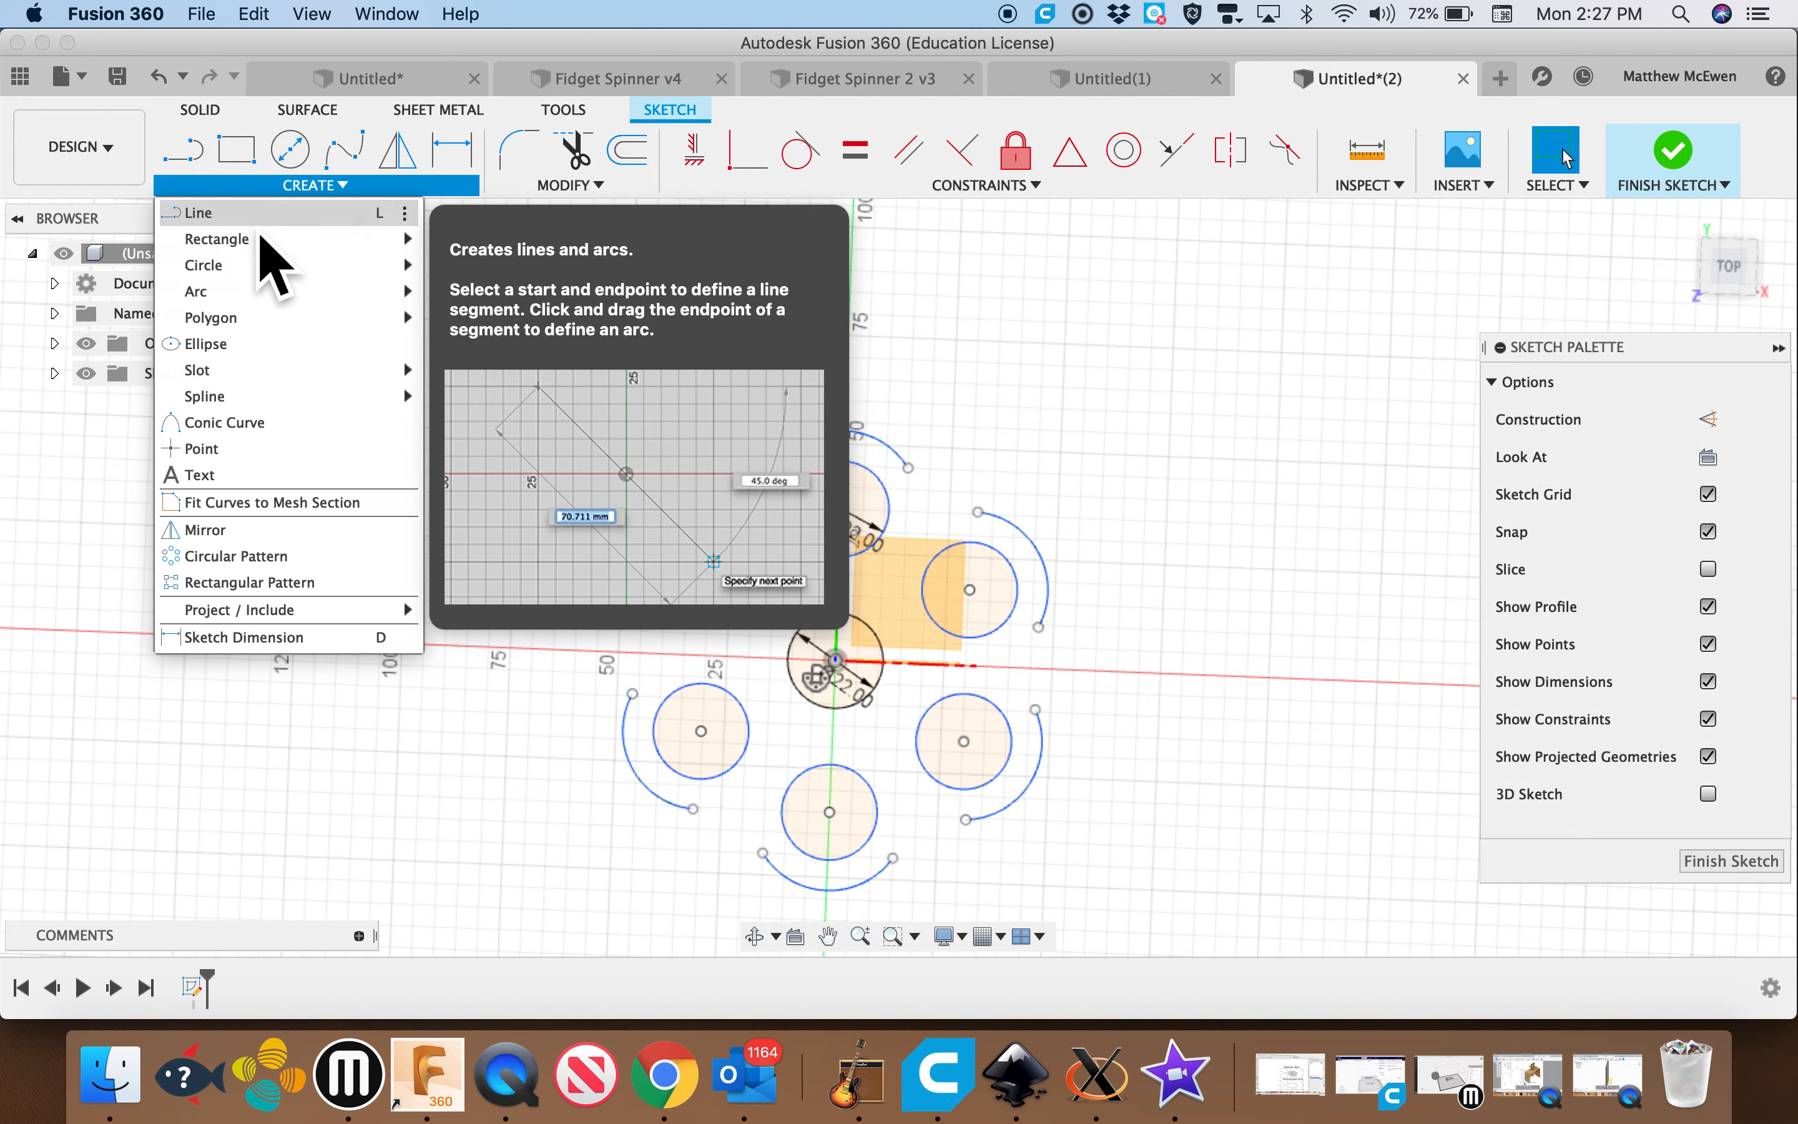
{"action": "mouse_move", "coordinate": [261, 239]}
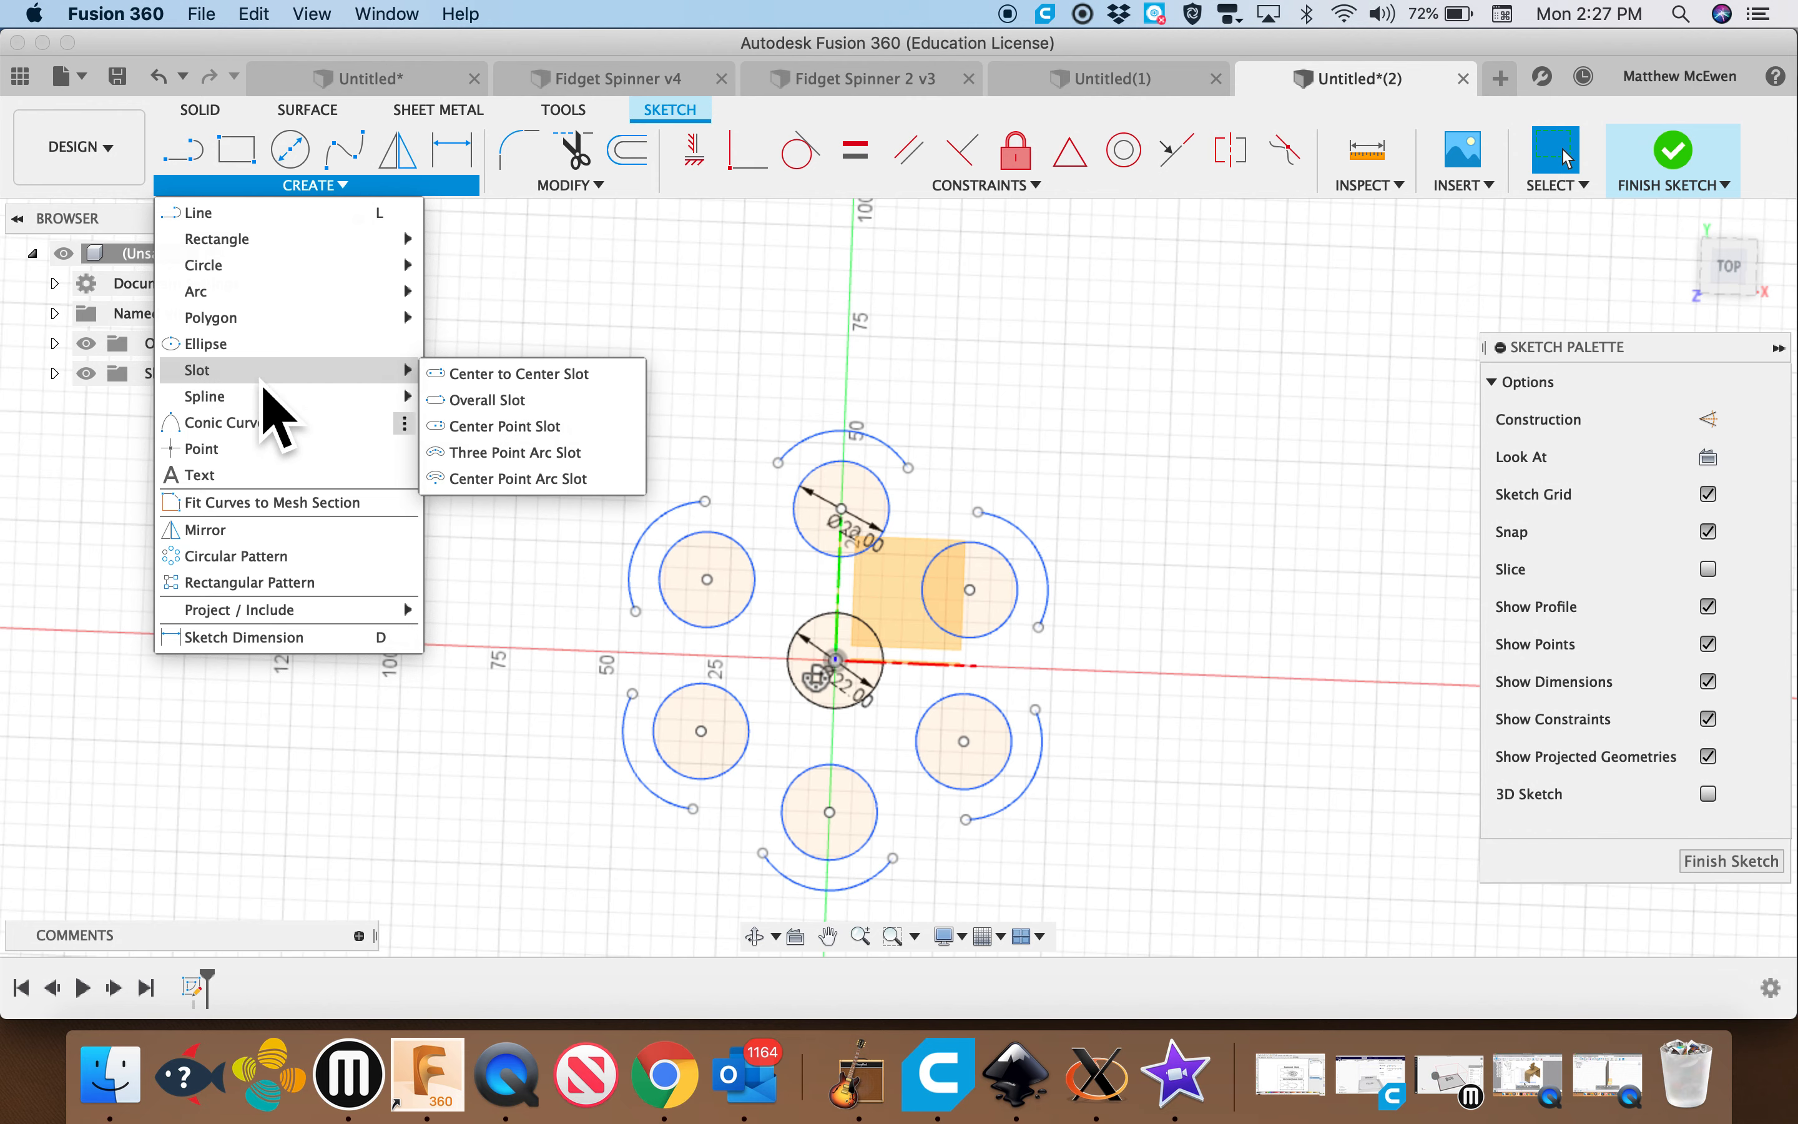
{"action": "mouse_move", "coordinate": [261, 298]}
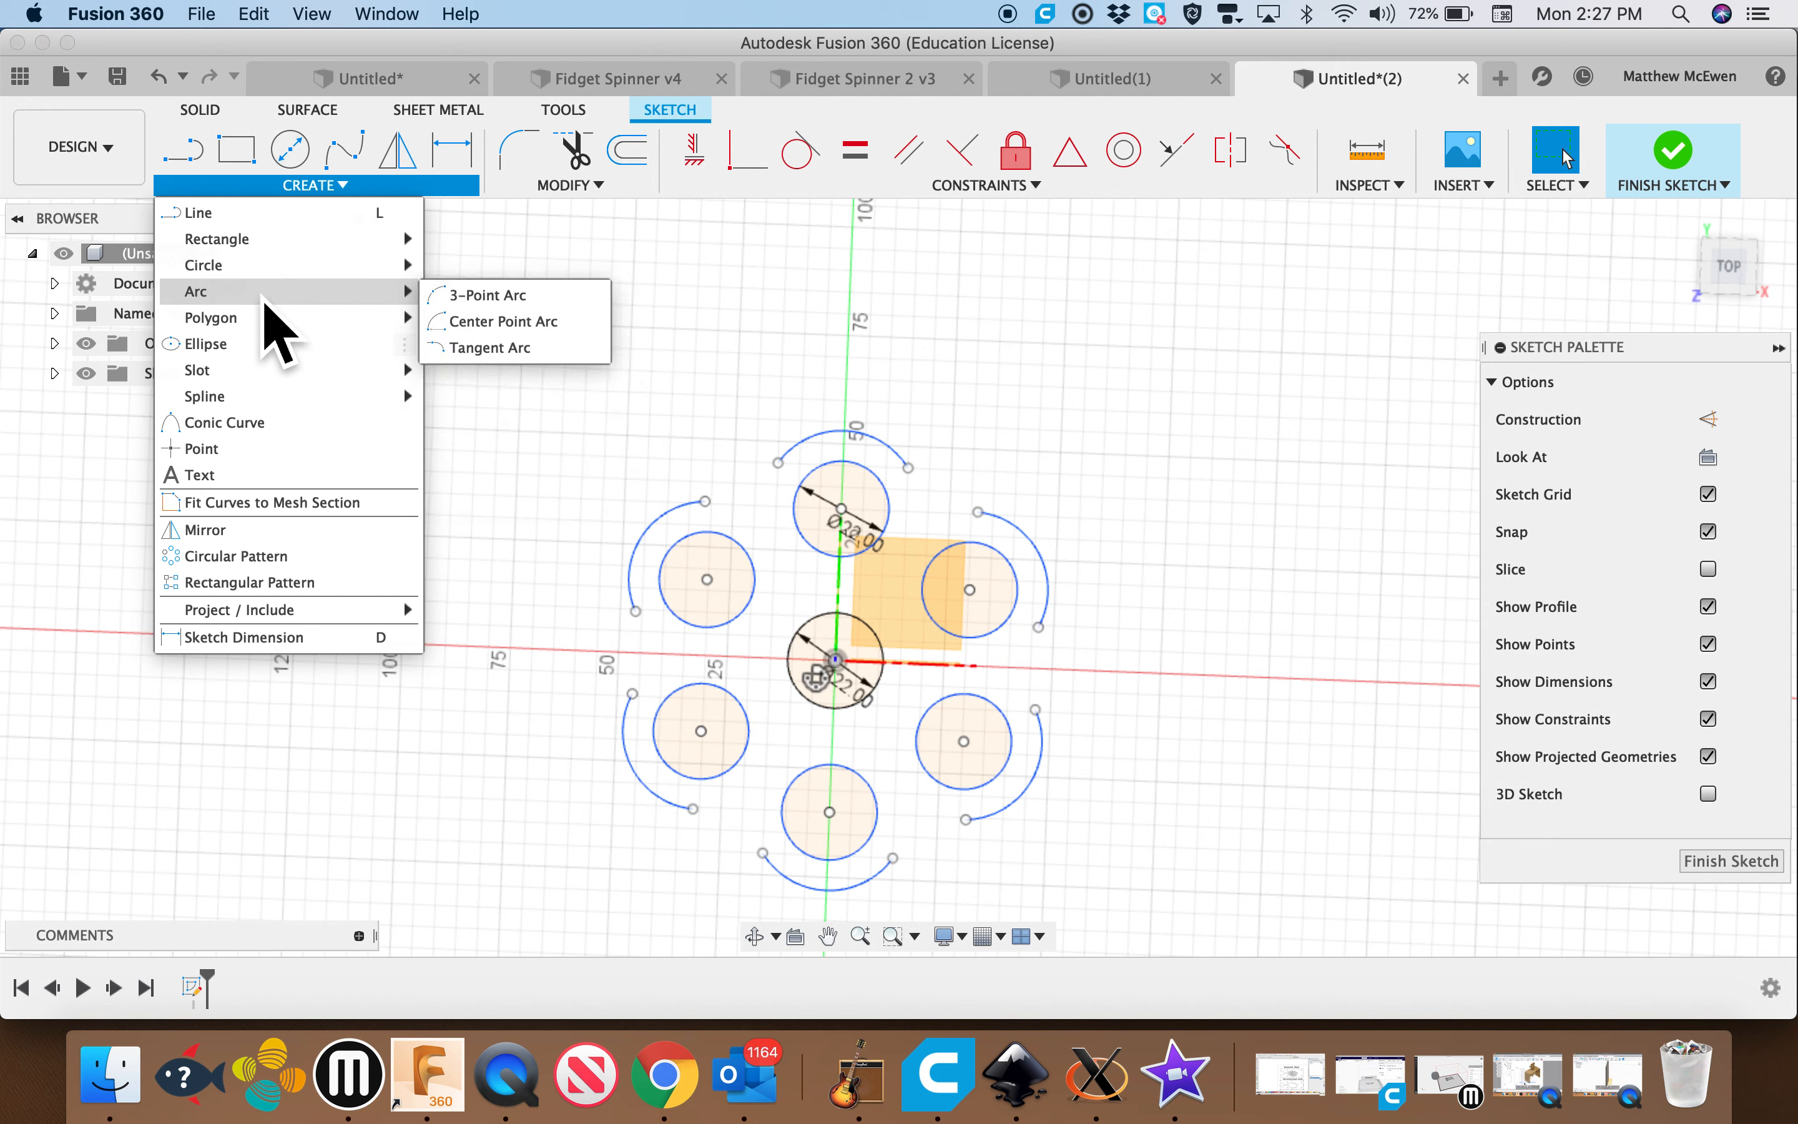
{"action": "left_click", "coordinate": [456, 298]}
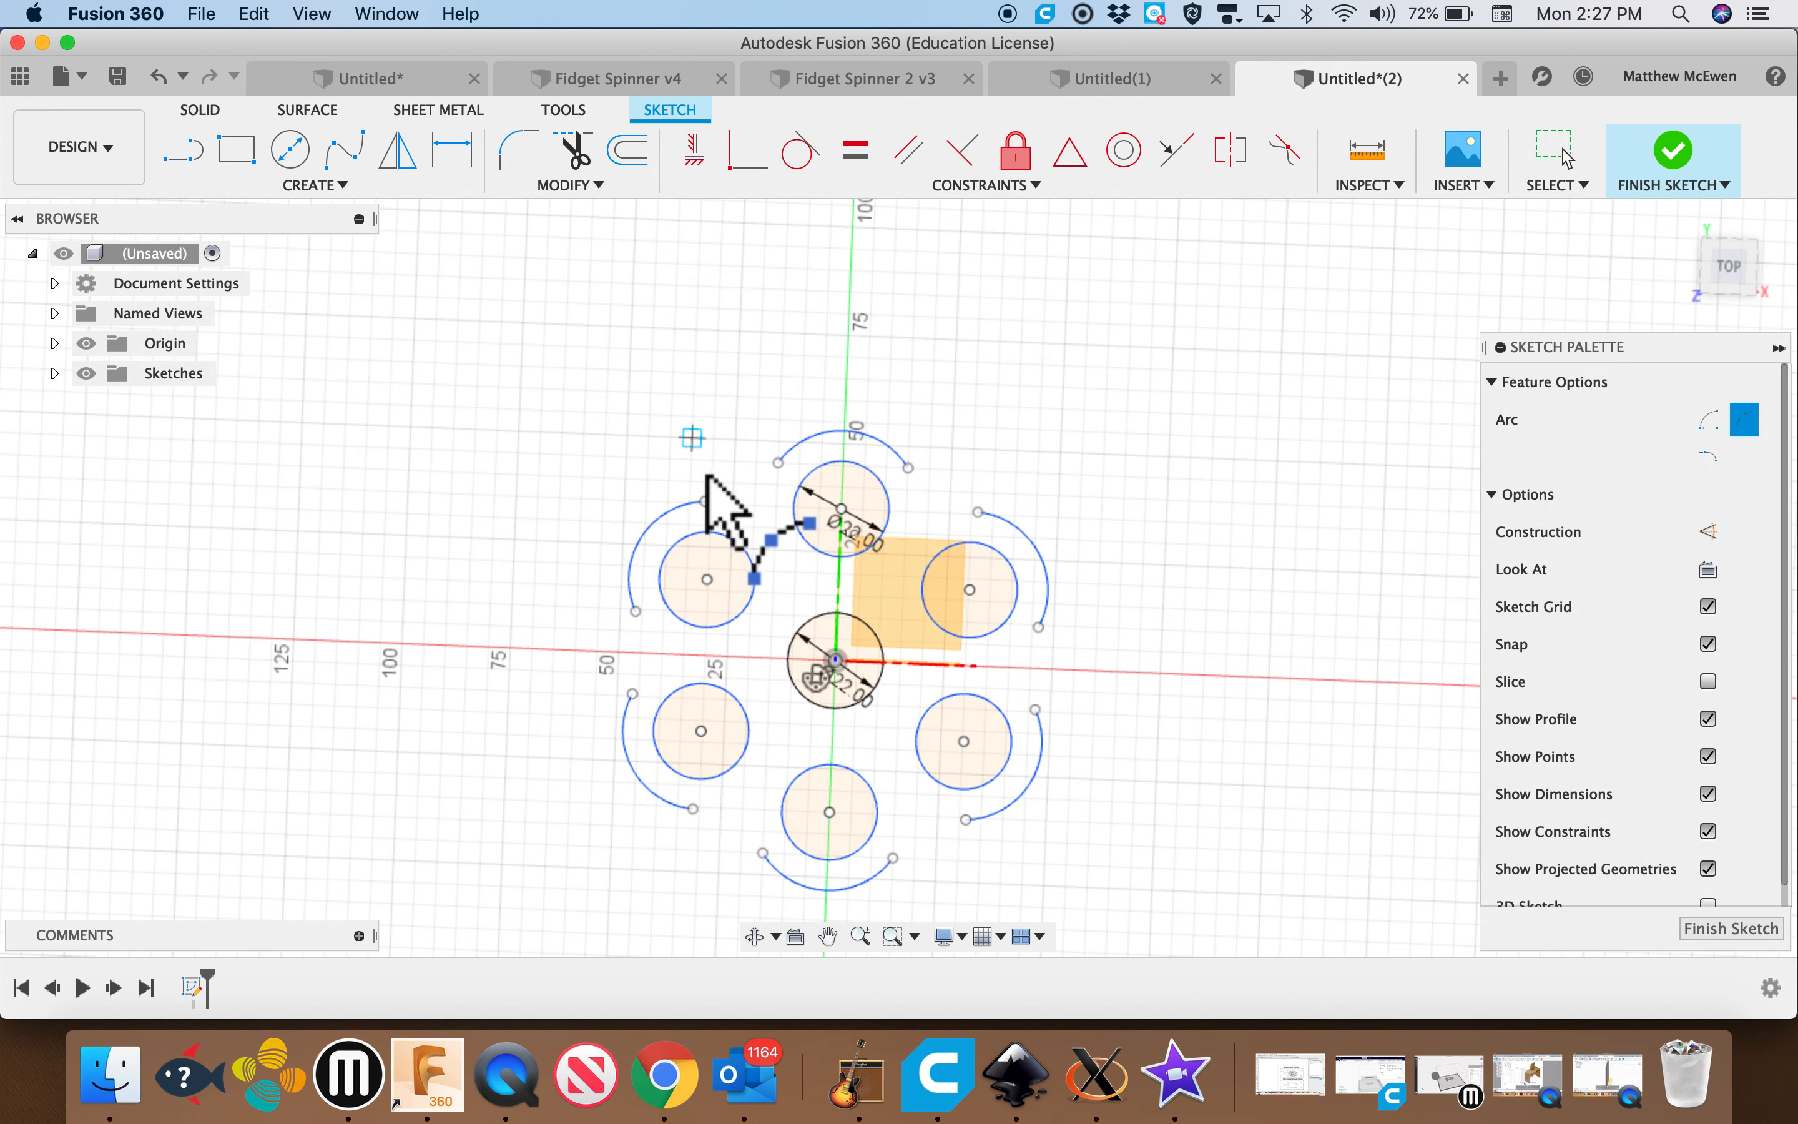
{"action": "left_click", "coordinate": [706, 500]}
{"action": "left_click", "coordinate": [778, 461]}
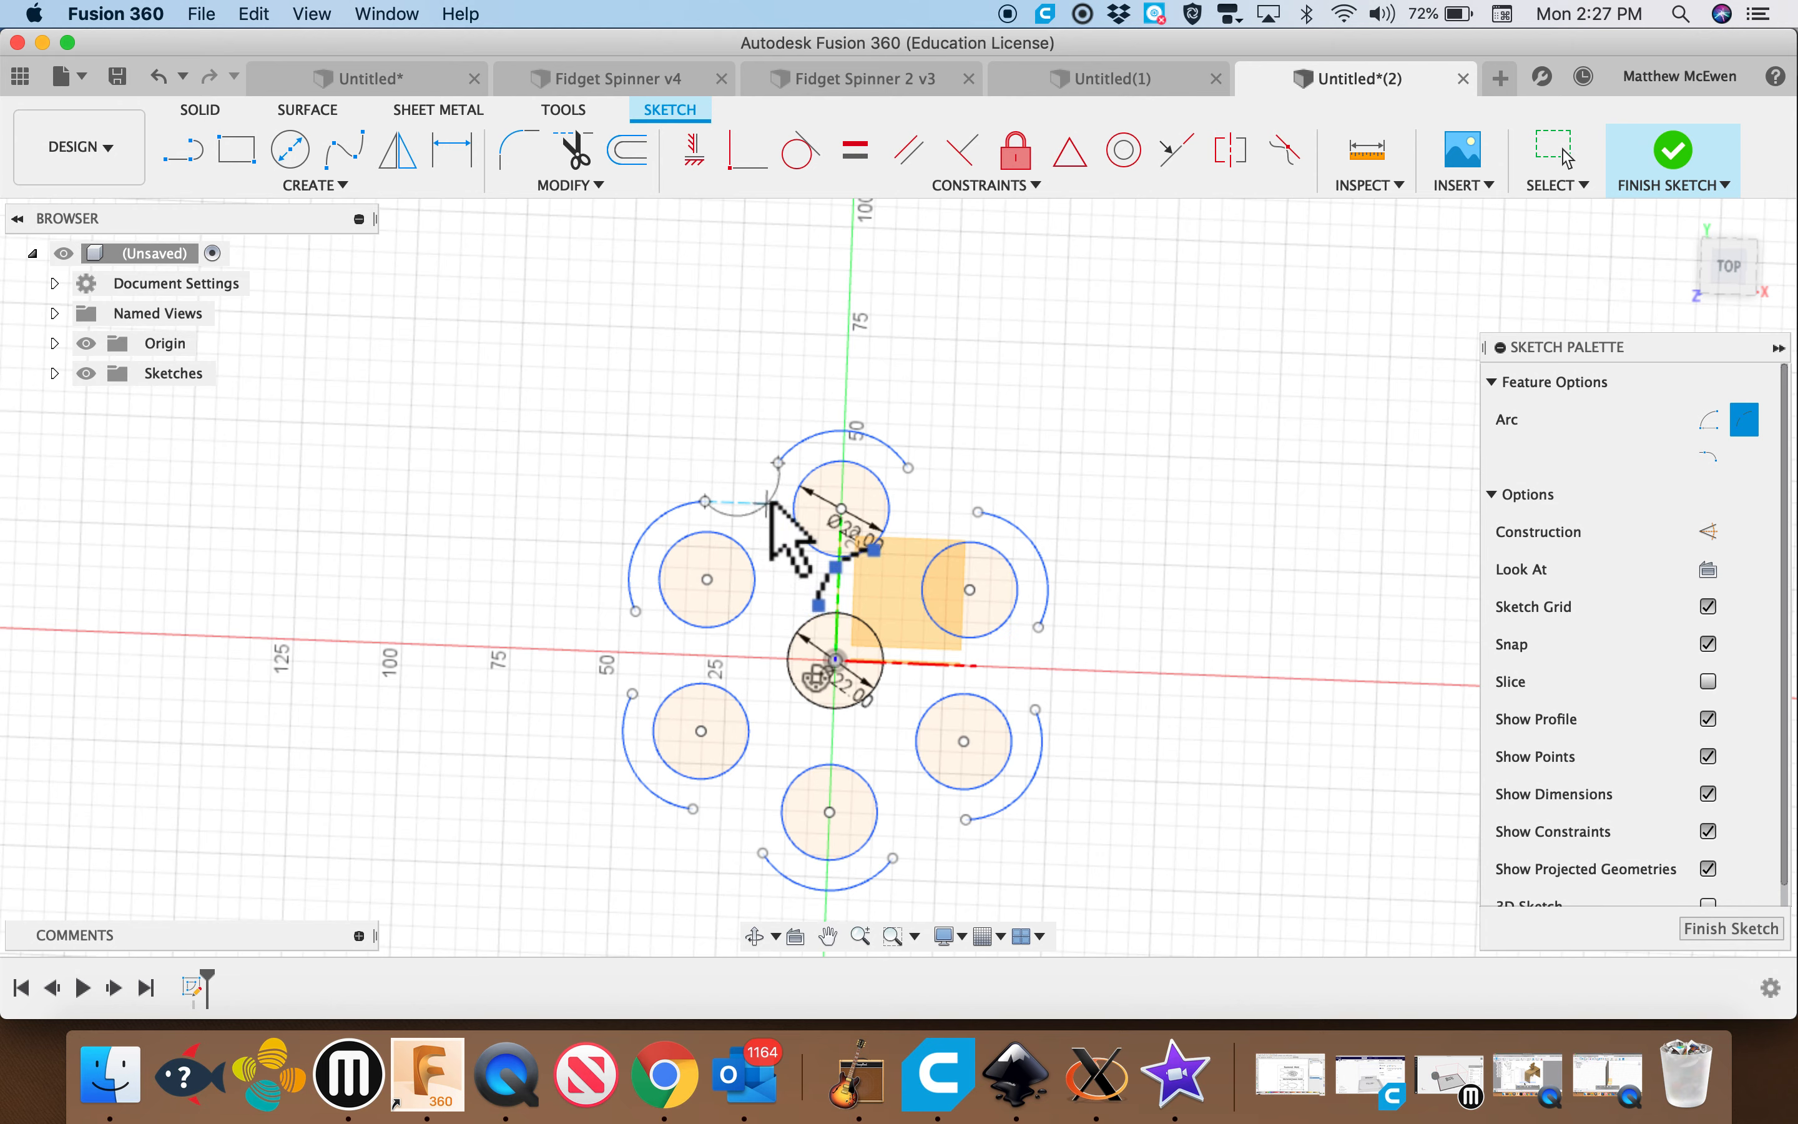
{"action": "left_click", "coordinate": [770, 505]}
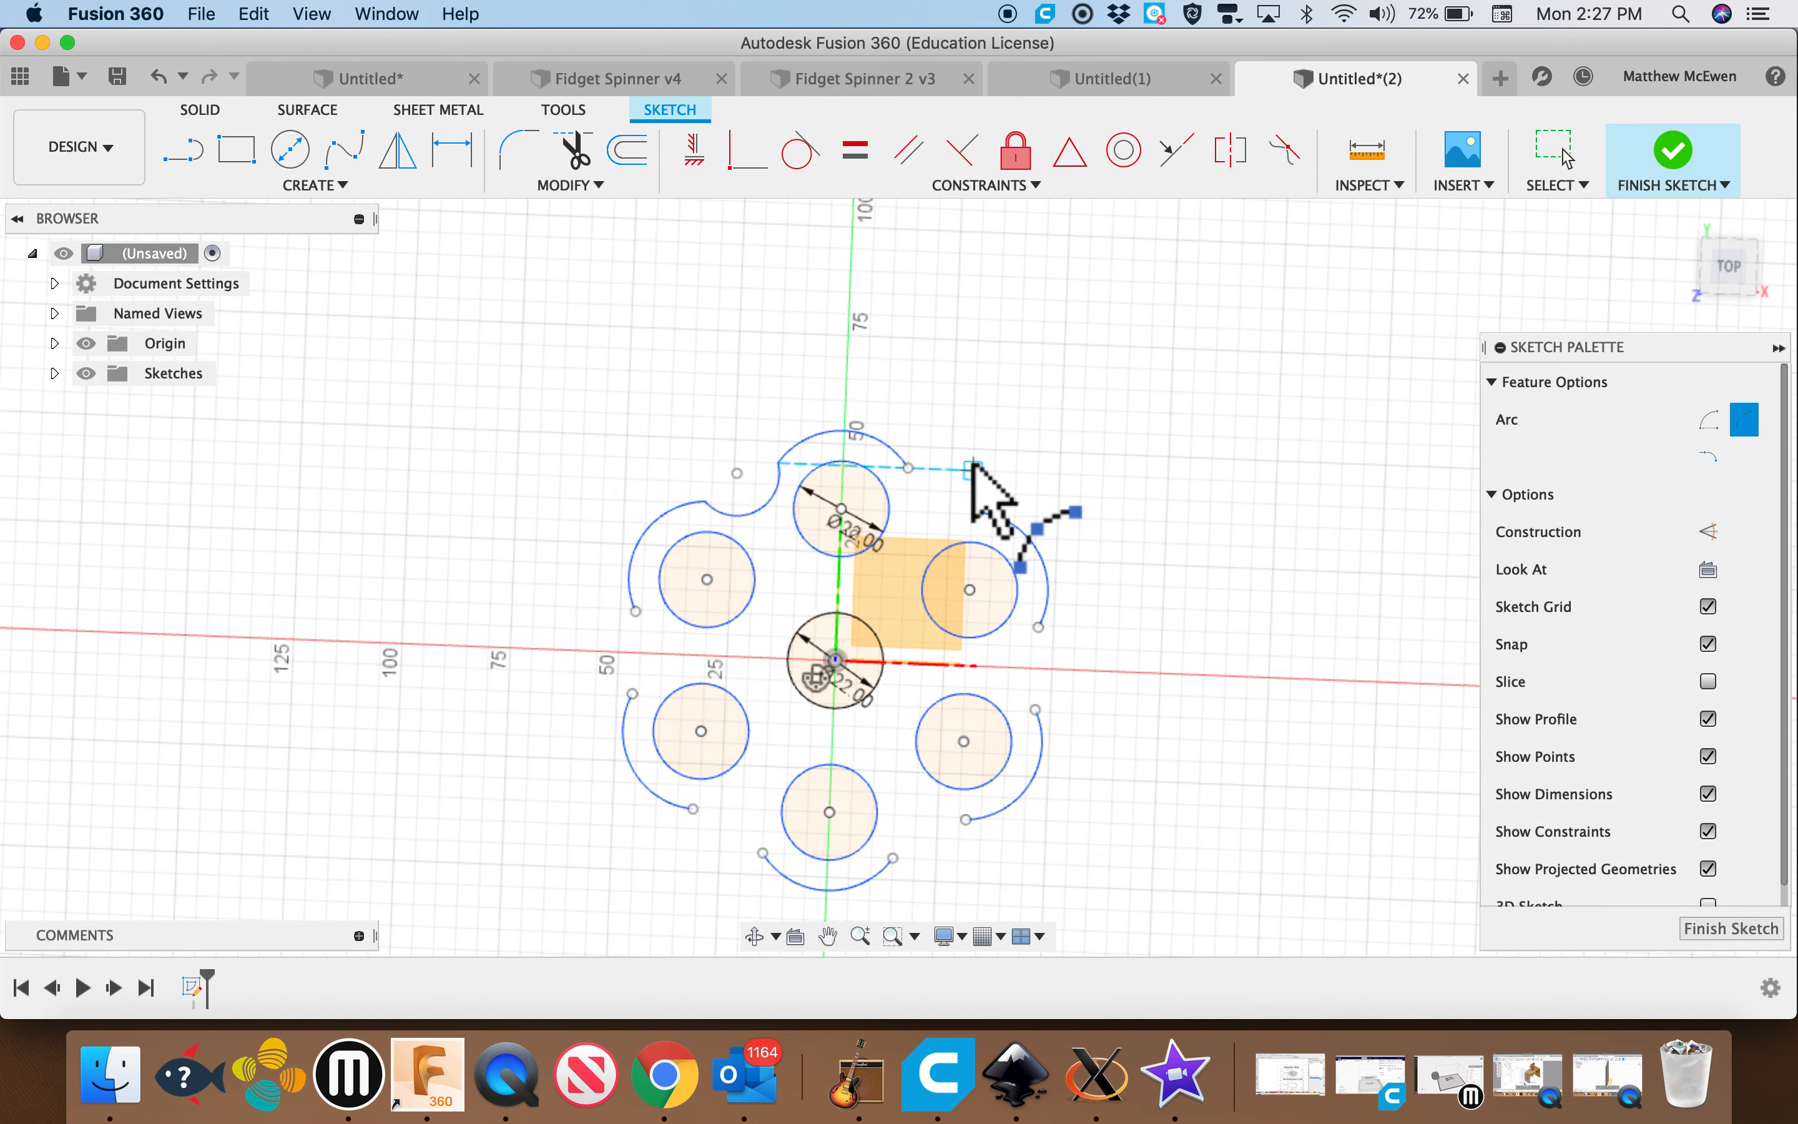
- Pattern the inward connecting arc circularly around the origin with a quantity of 6 to close the outline between all lobes
{"action": "left_click", "coordinate": [312, 186]}
{"action": "left_click", "coordinate": [264, 559]}
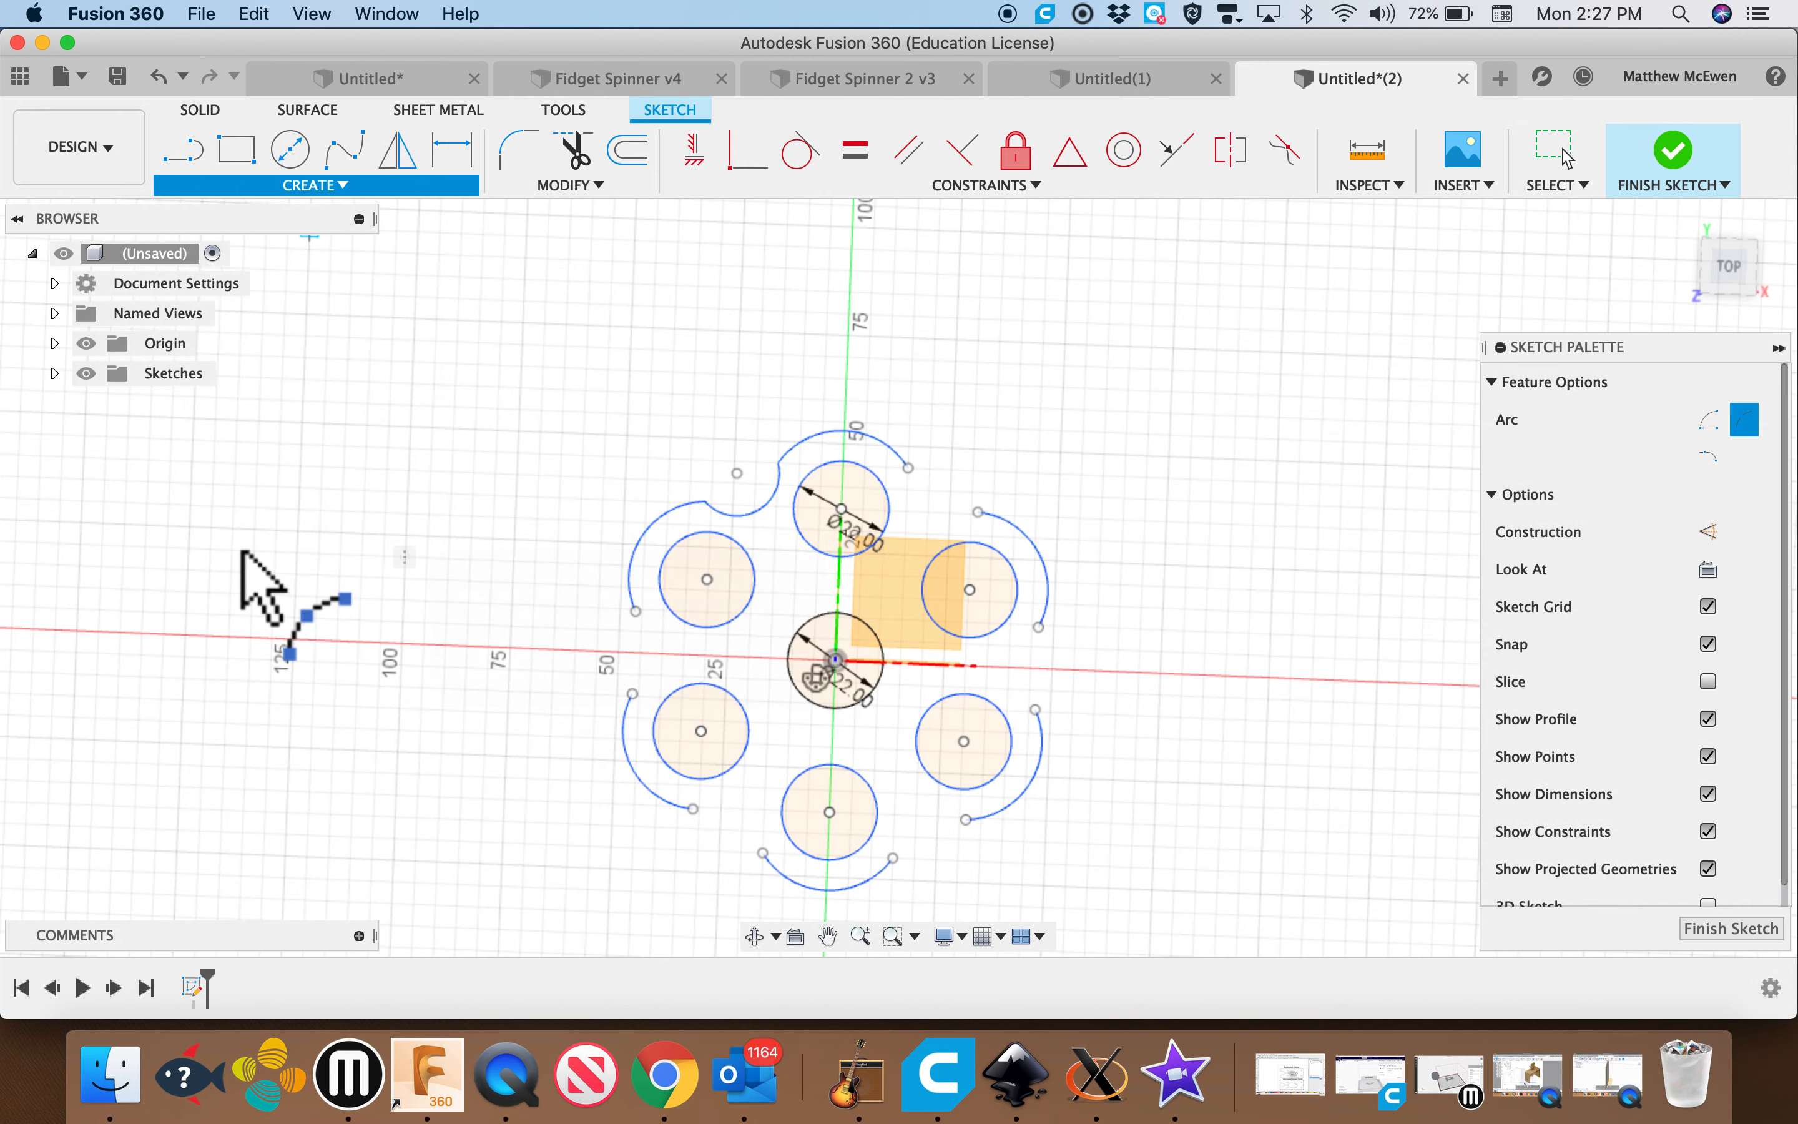
{"action": "left_click", "coordinate": [773, 519]}
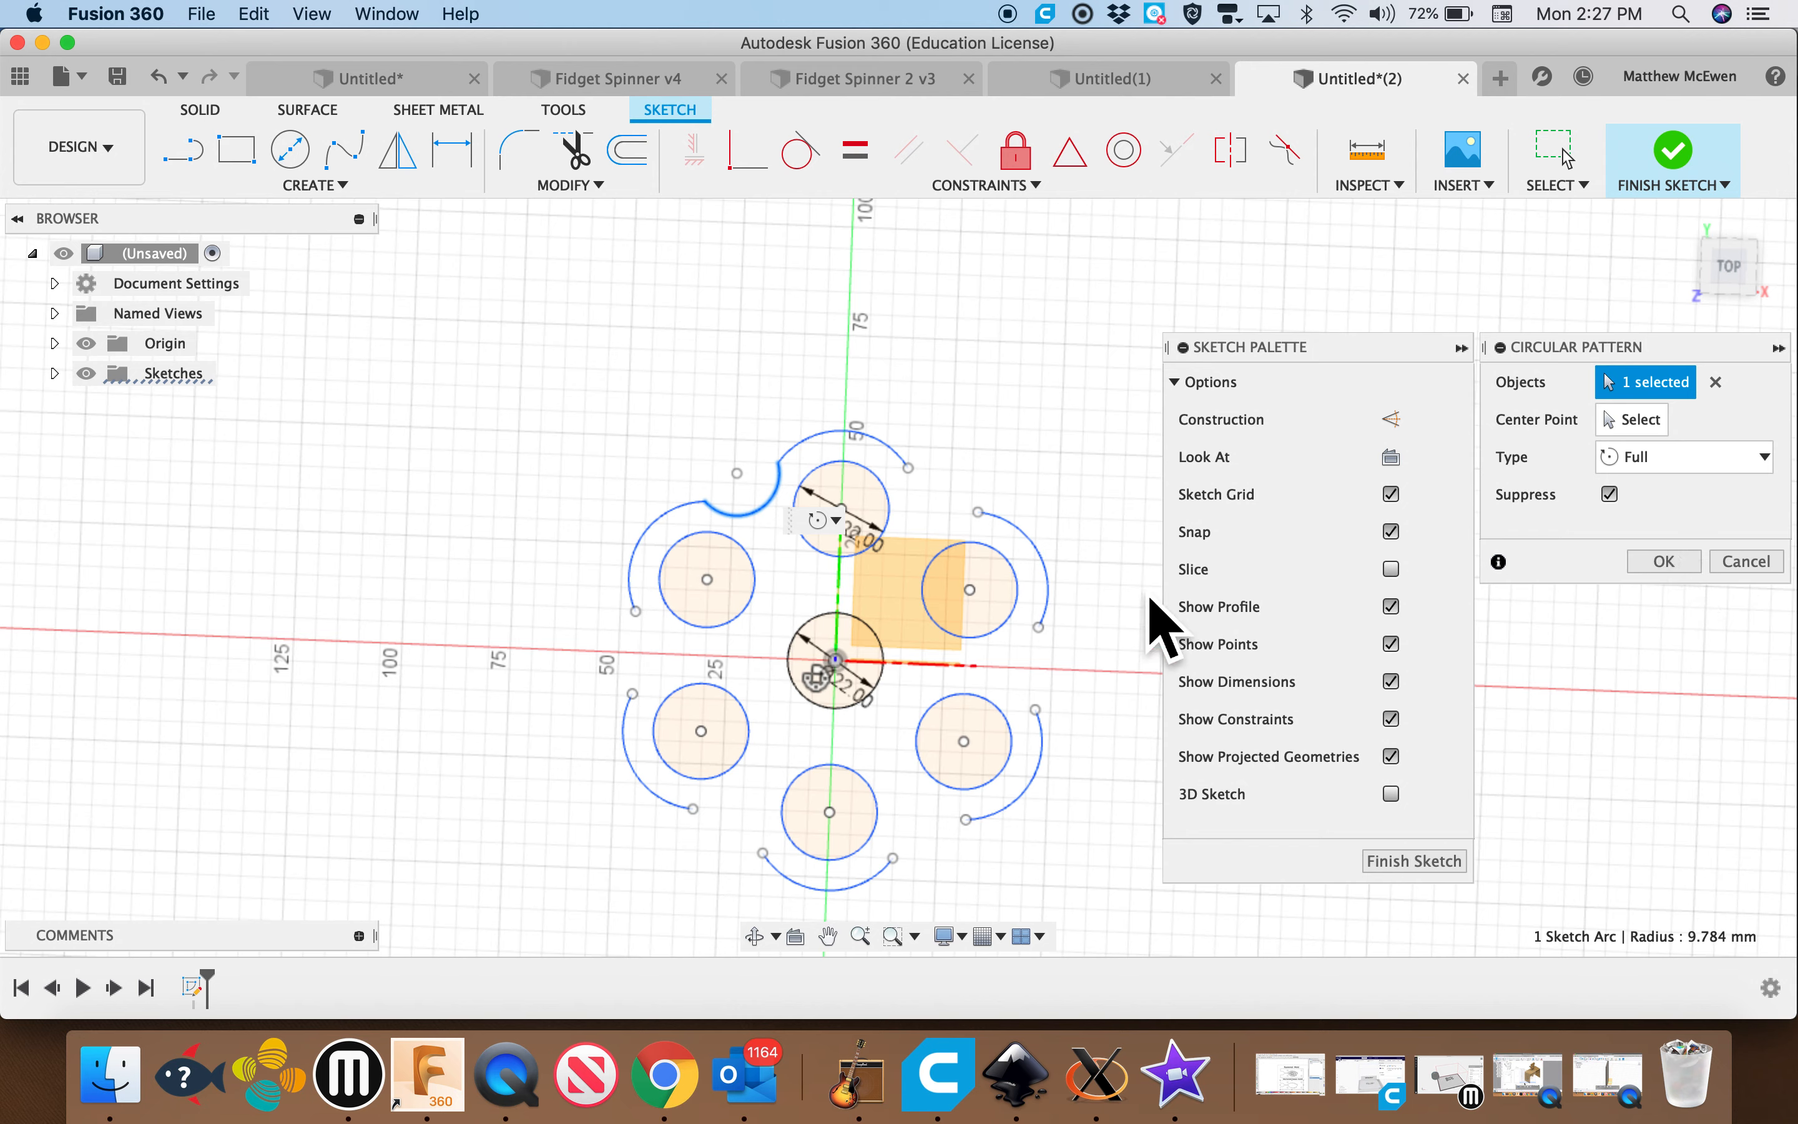
{"action": "left_click", "coordinate": [1642, 436]}
{"action": "left_click", "coordinate": [836, 661]}
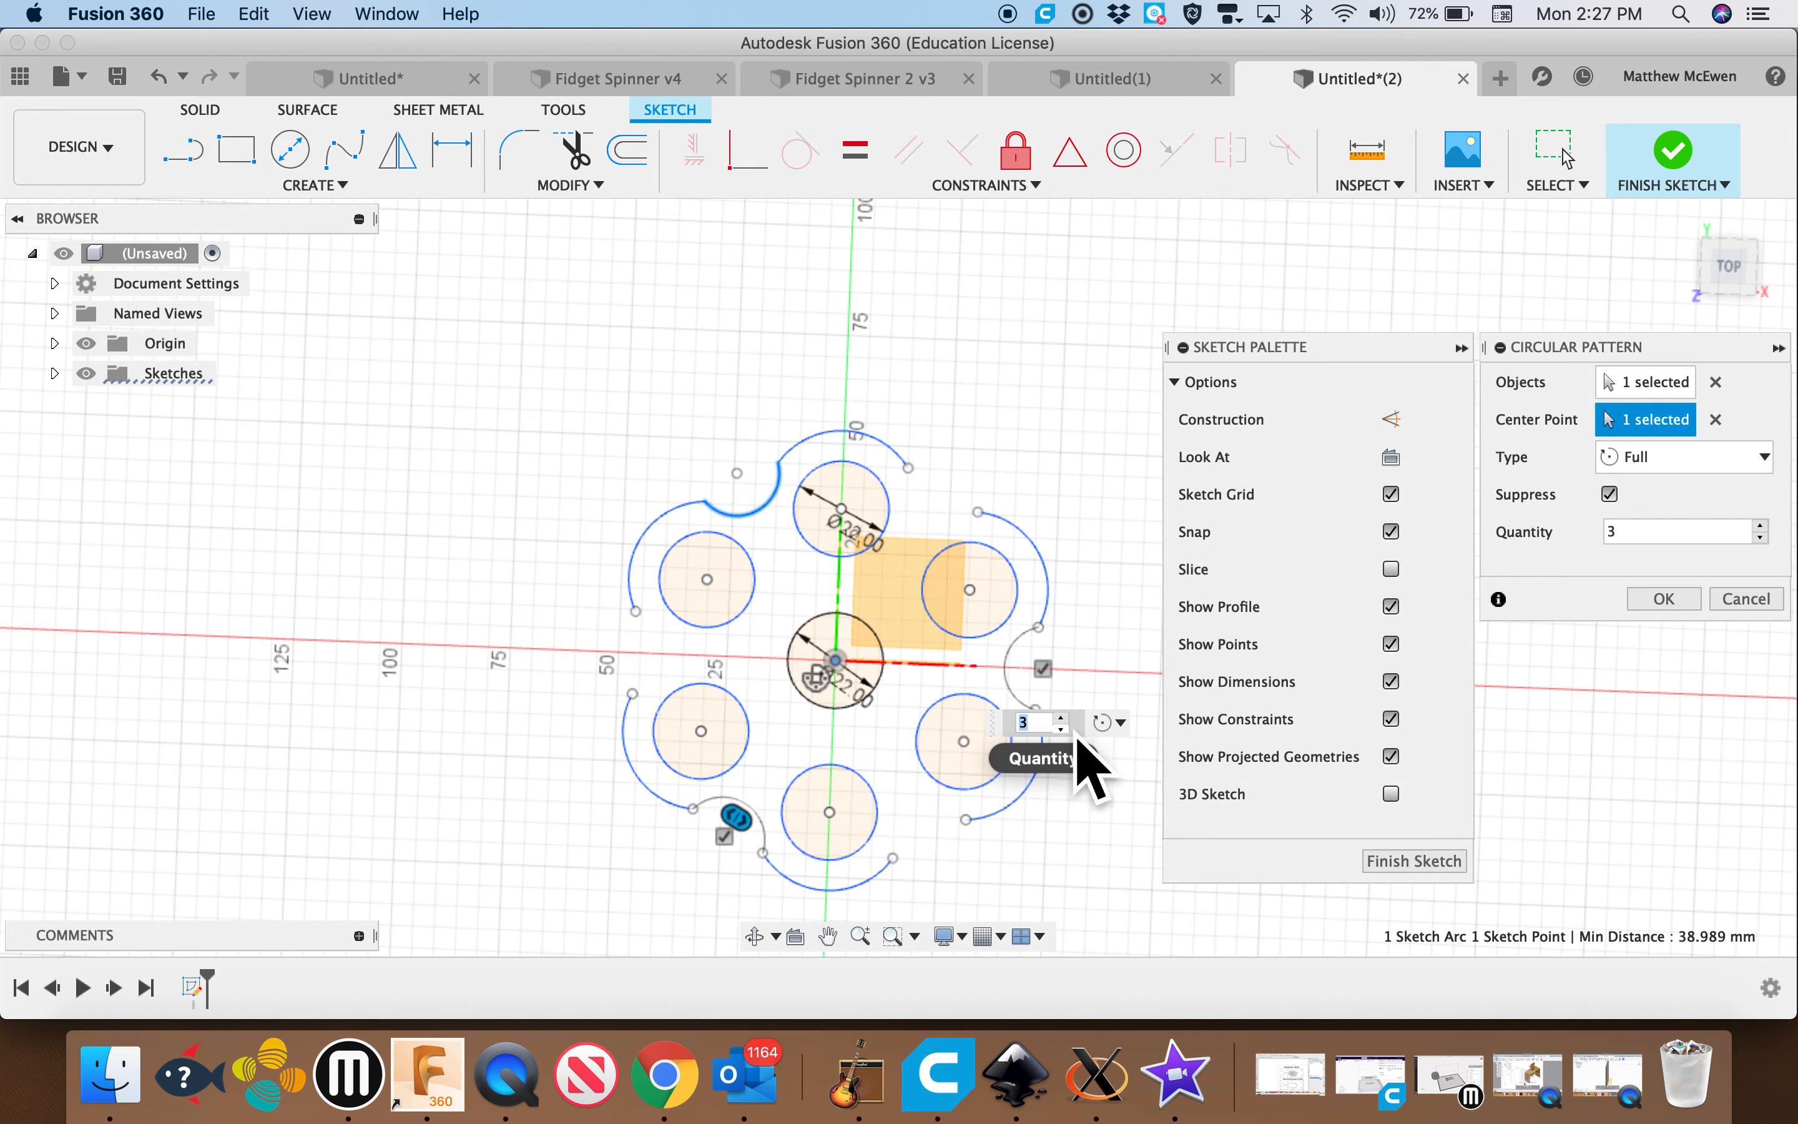
{"action": "type", "text": "4"}
{"action": "key", "text": "Up"}
{"action": "key", "text": "Up"}
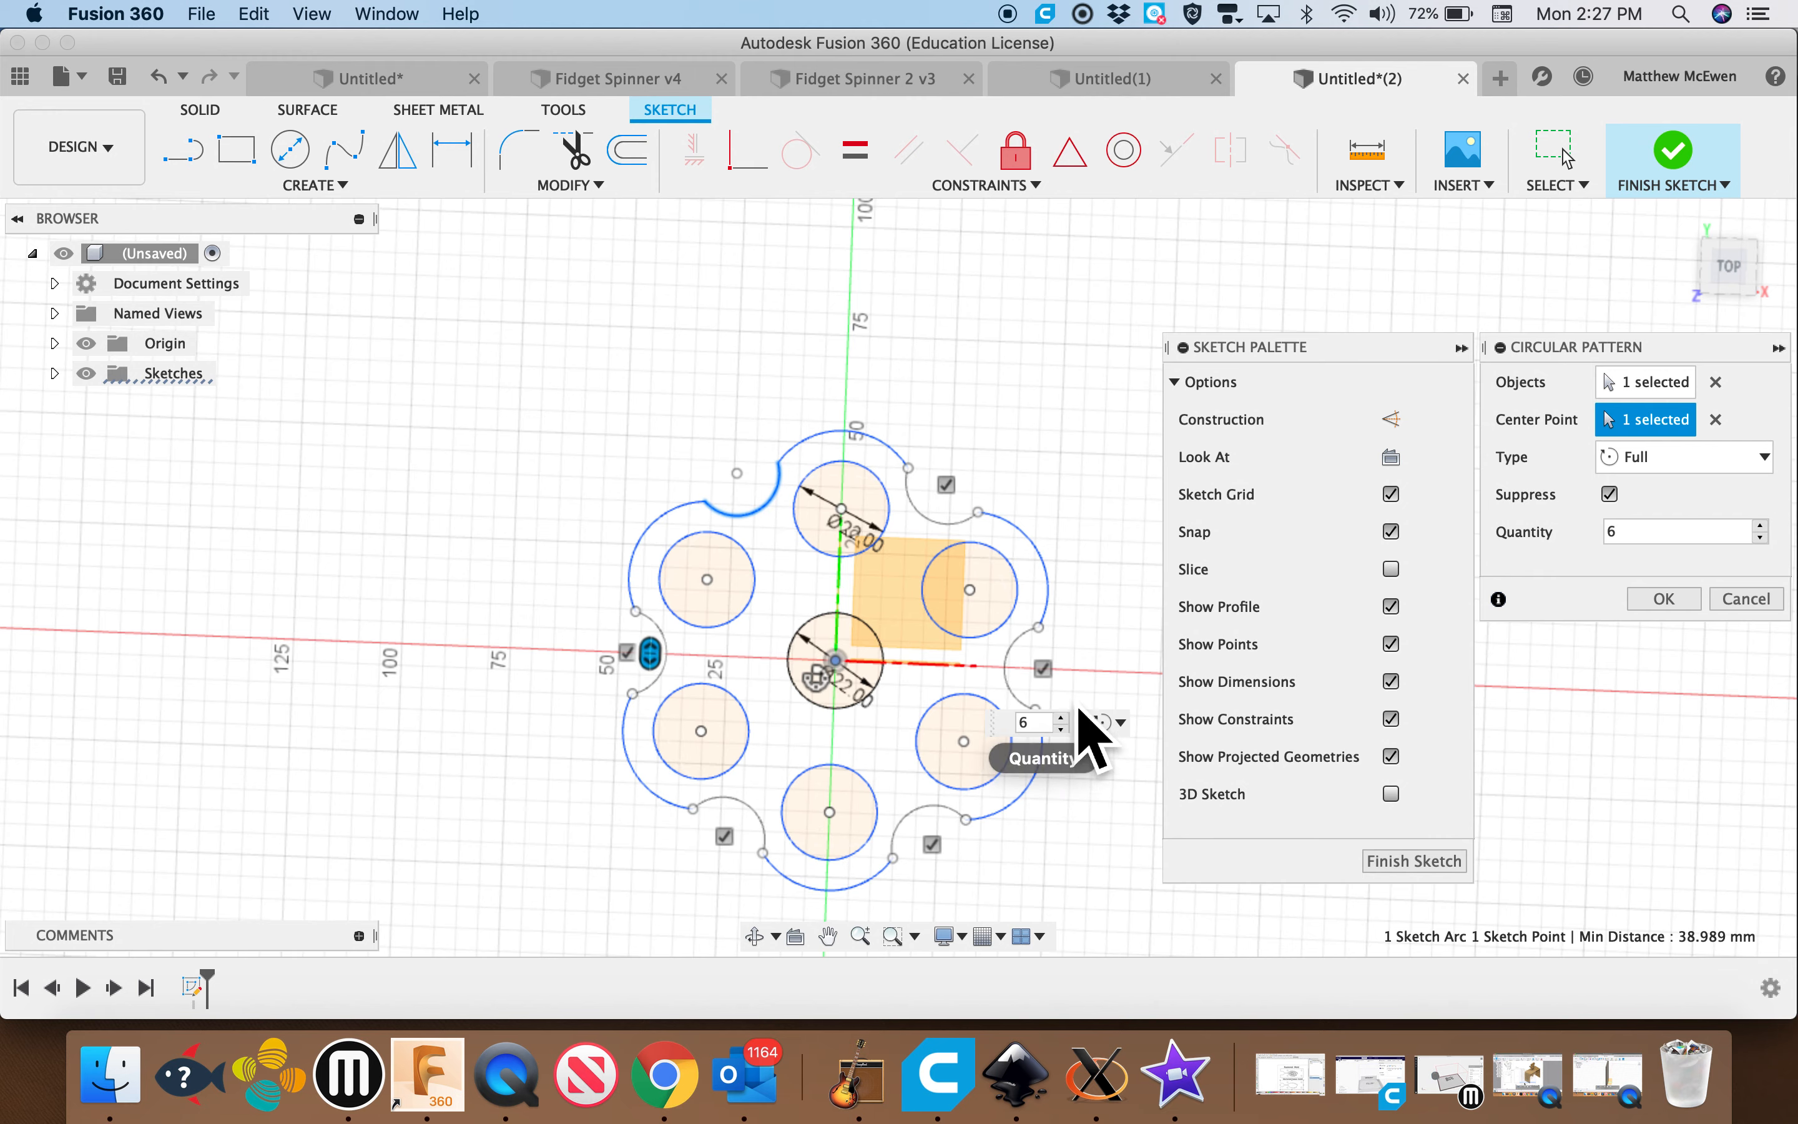
{"action": "left_click", "coordinate": [1658, 599]}
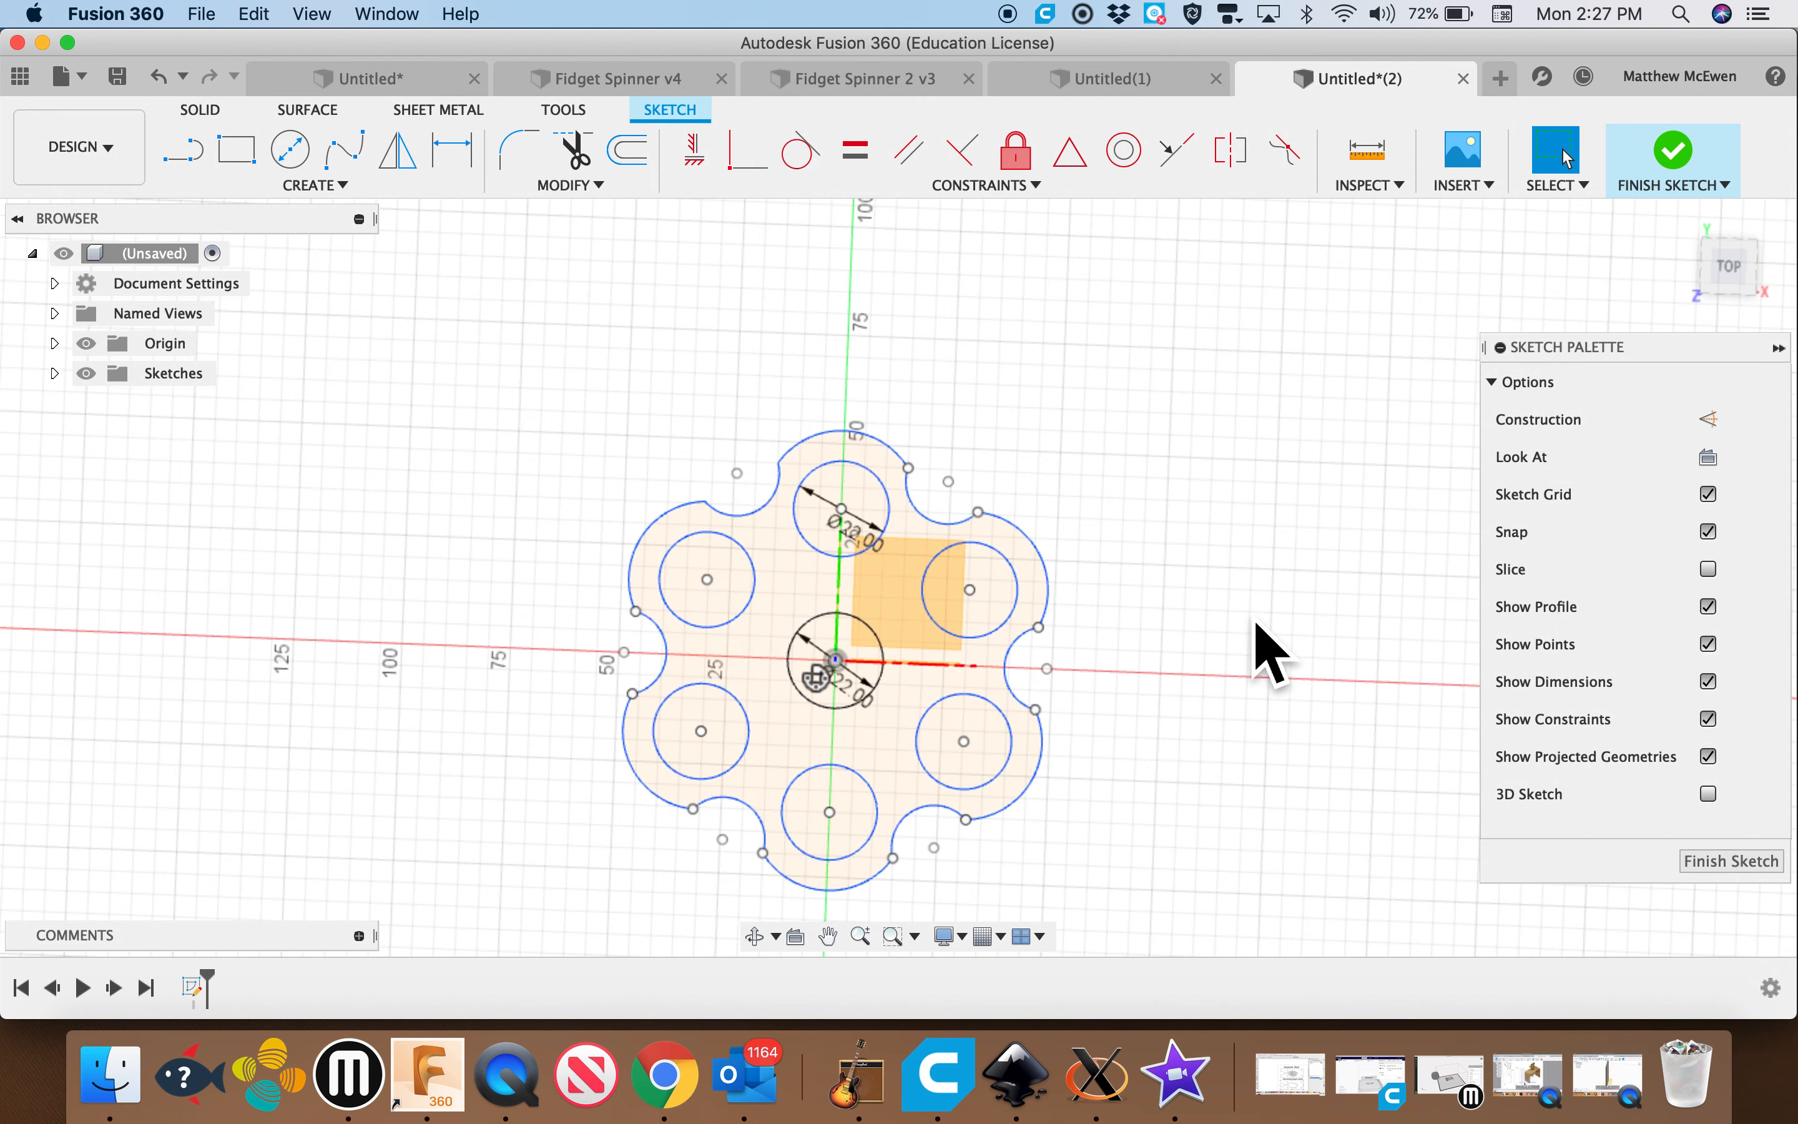
- Sketch a closed triangle with sides of about 11 mm between the upper circle, the upper-left circle and the central circle
{"action": "middle_click_drag", "start_coordinate": [1185, 627], "coordinate": [1153, 621], "text": "shift"}
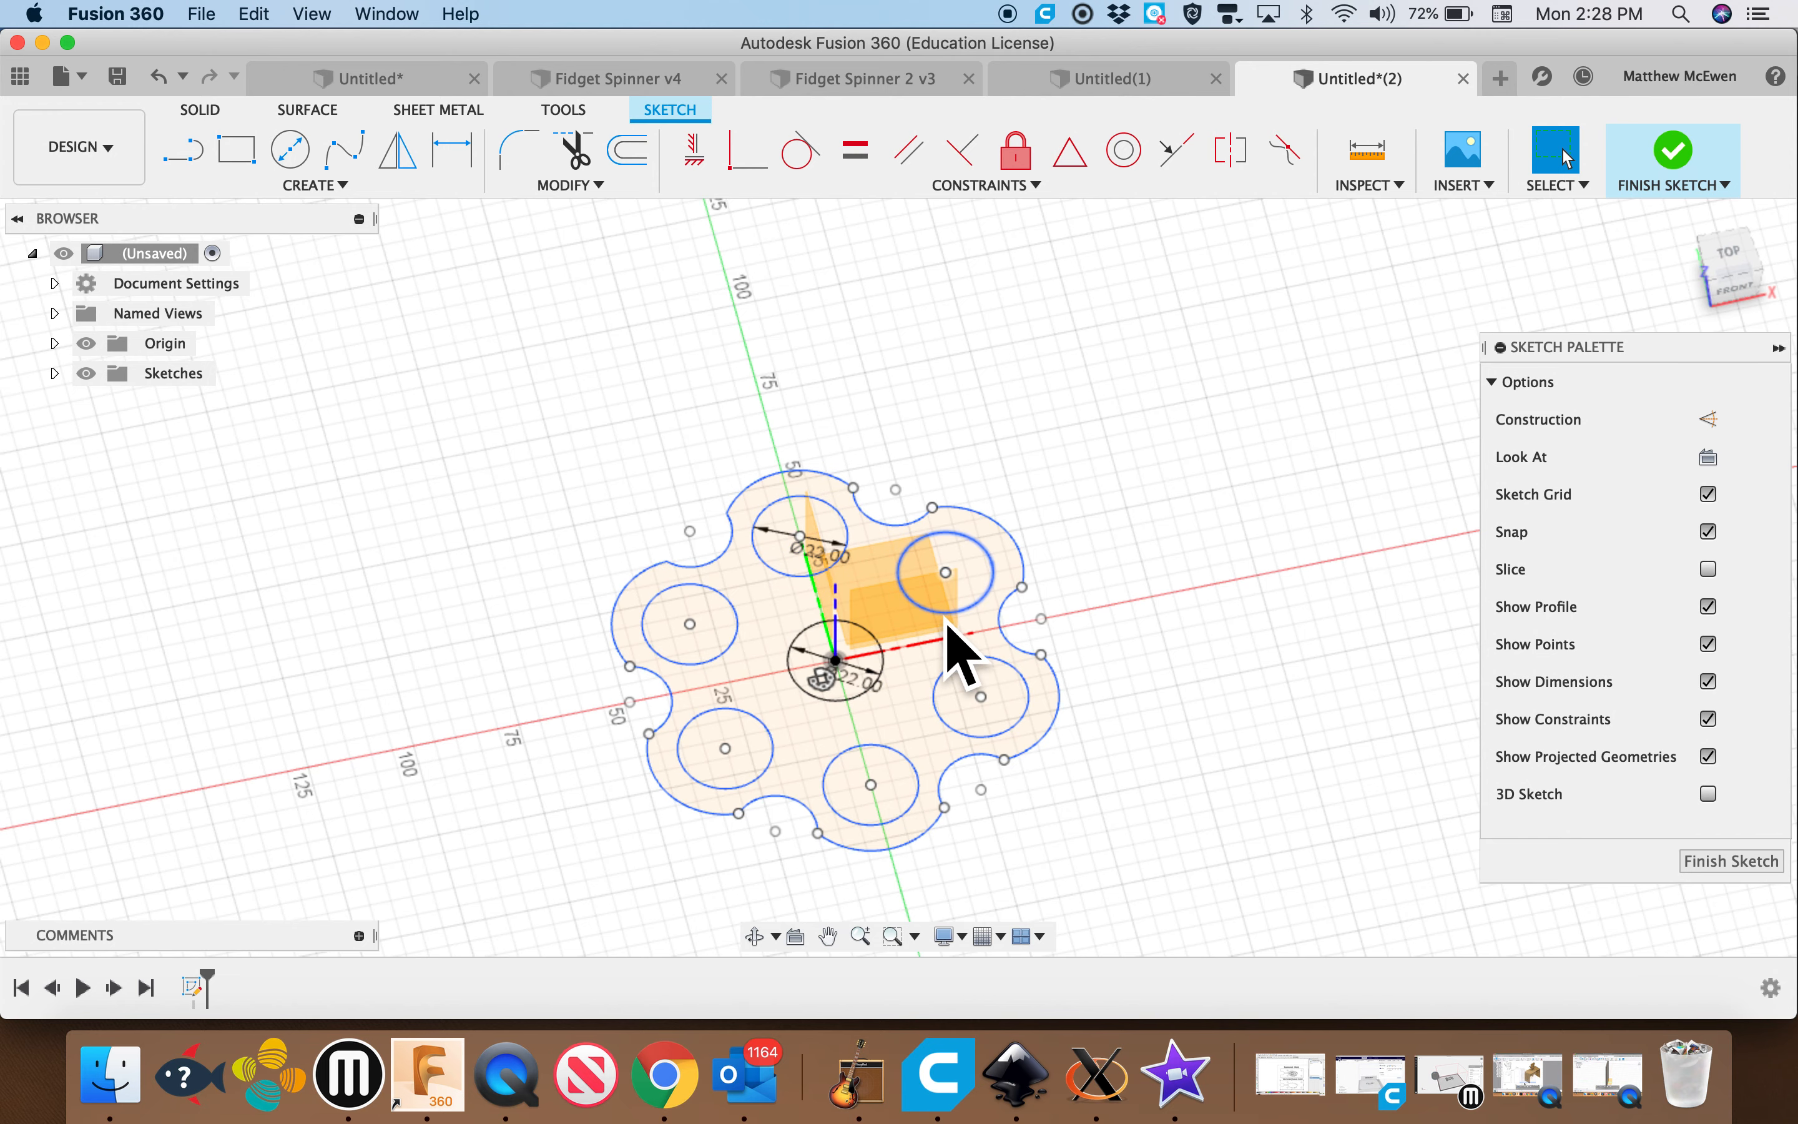
{"action": "left_click", "coordinate": [292, 152]}
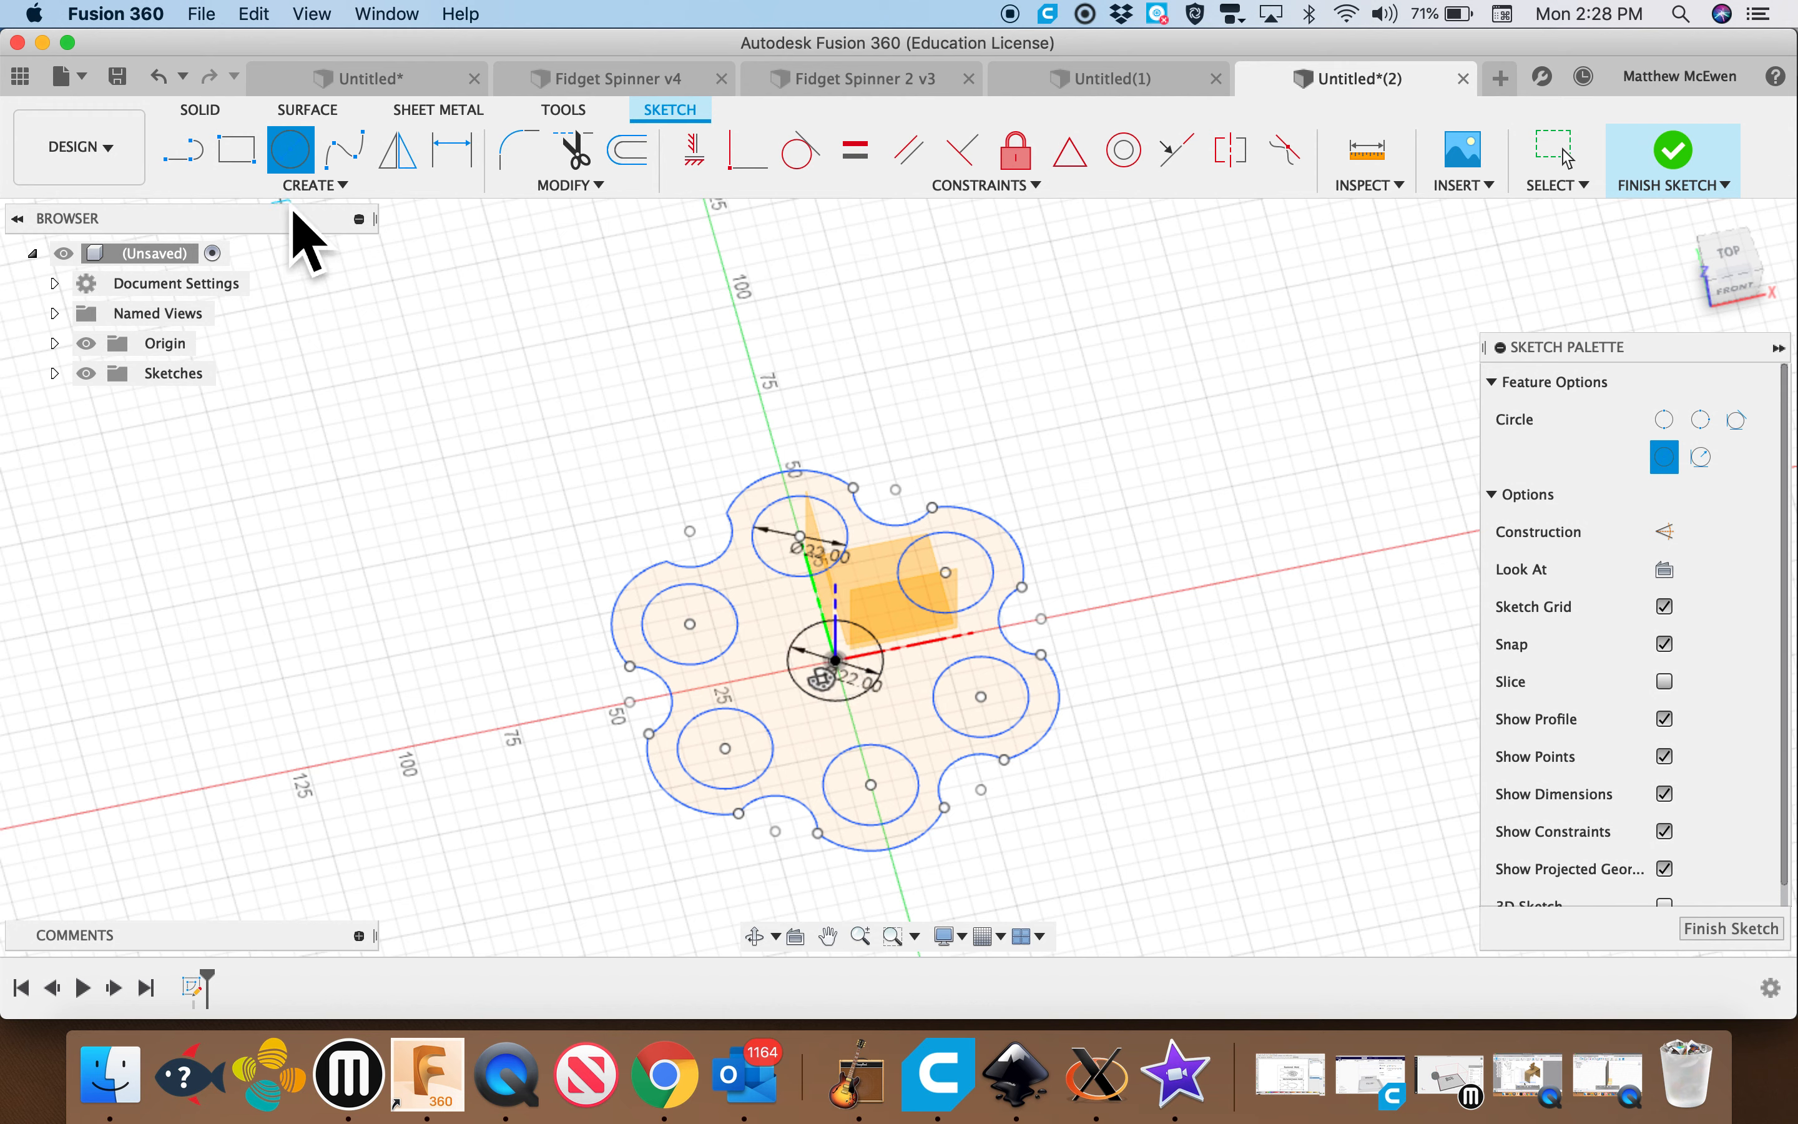
{"action": "key", "text": "l"}
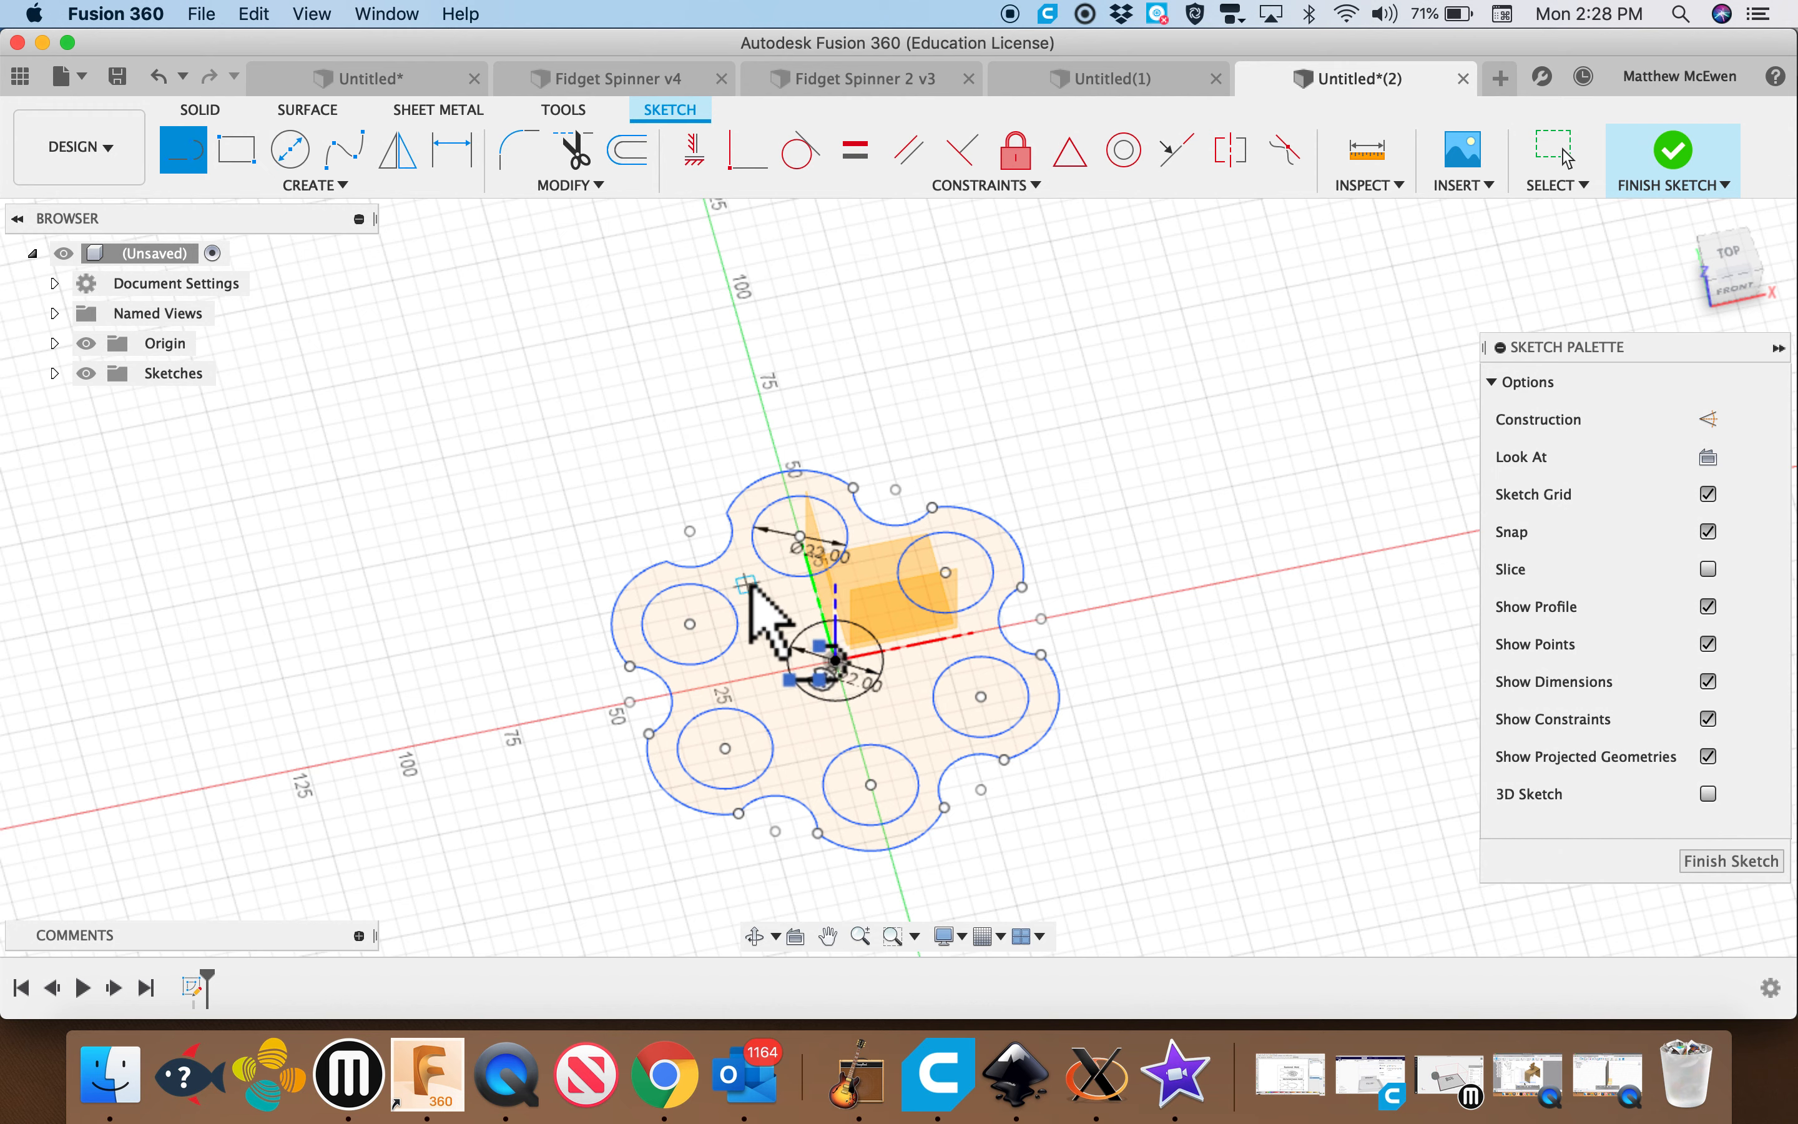
{"action": "left_click", "coordinate": [749, 585]}
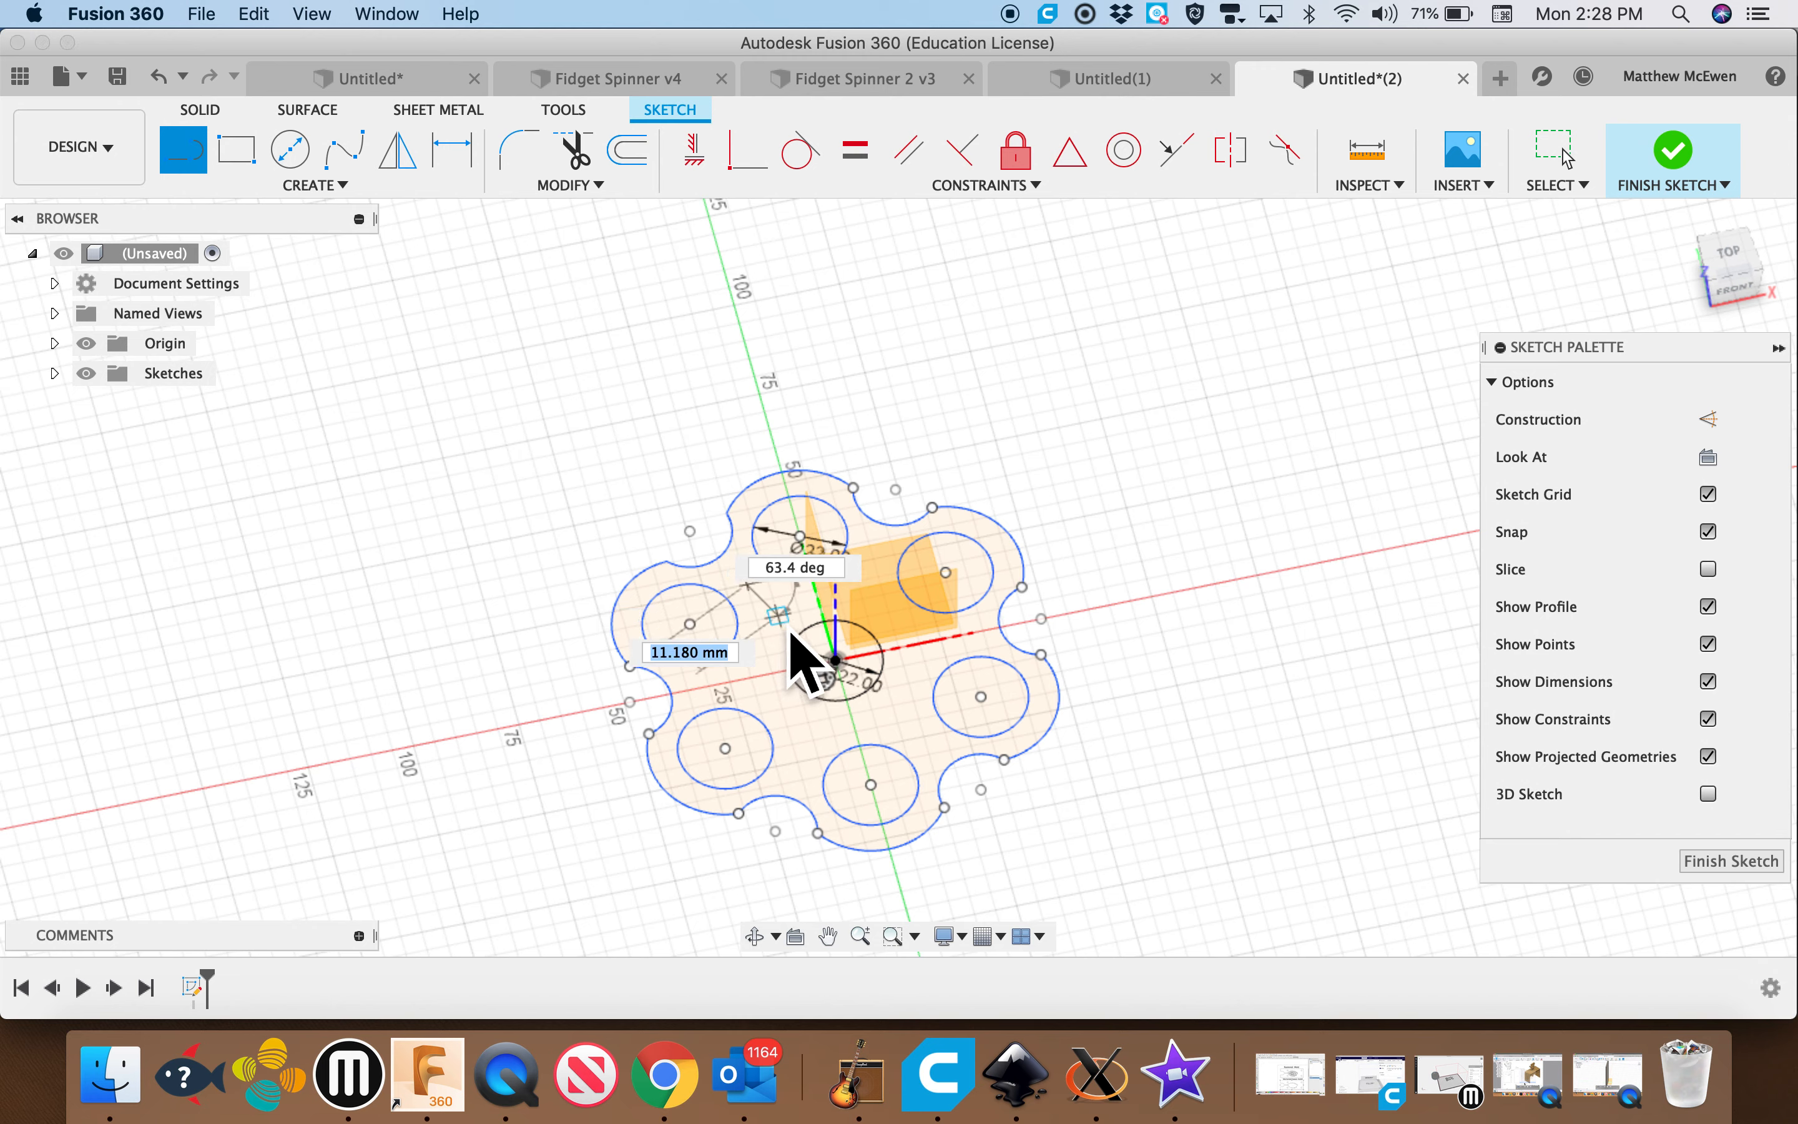
{"action": "left_click", "coordinate": [787, 613]}
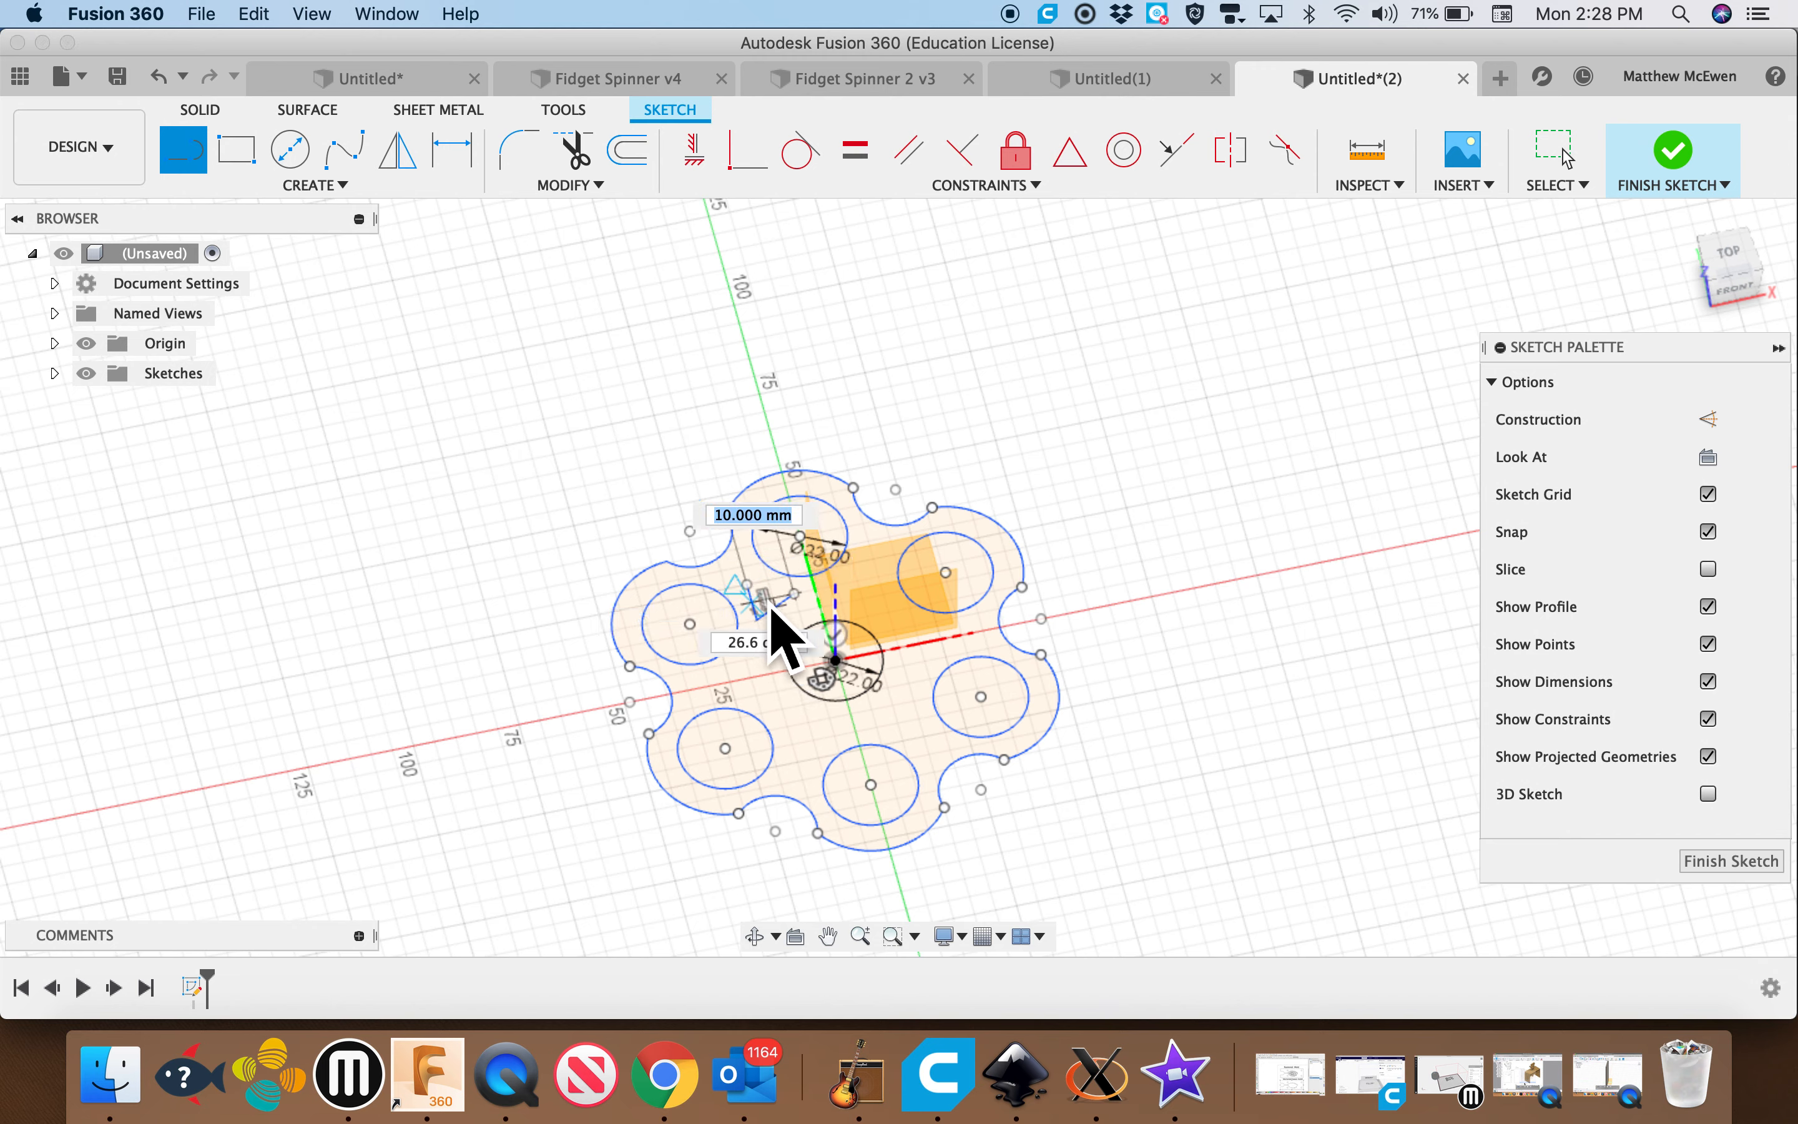
{"action": "left_click", "coordinate": [751, 588]}
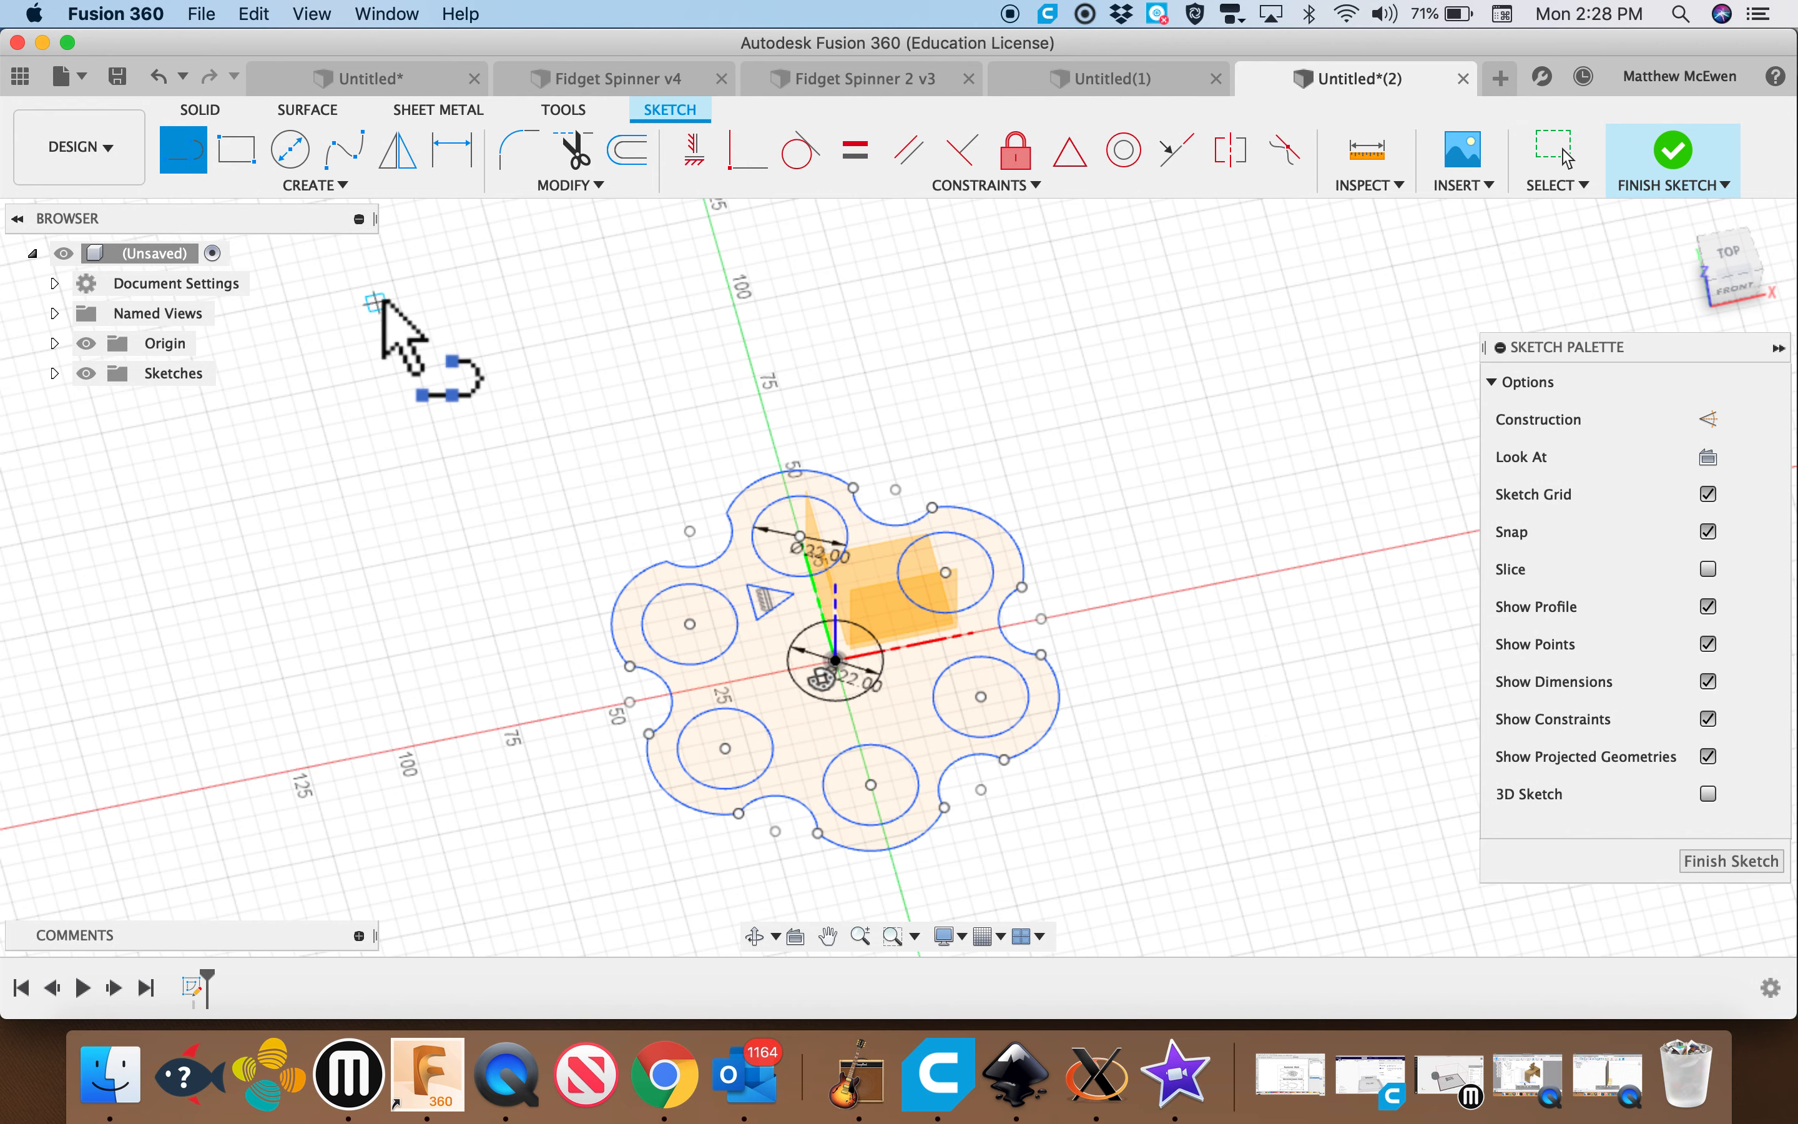
- Pattern the triangle's three lines circularly around the origin as a full pattern with a quantity of 6
{"action": "left_click", "coordinate": [327, 186]}
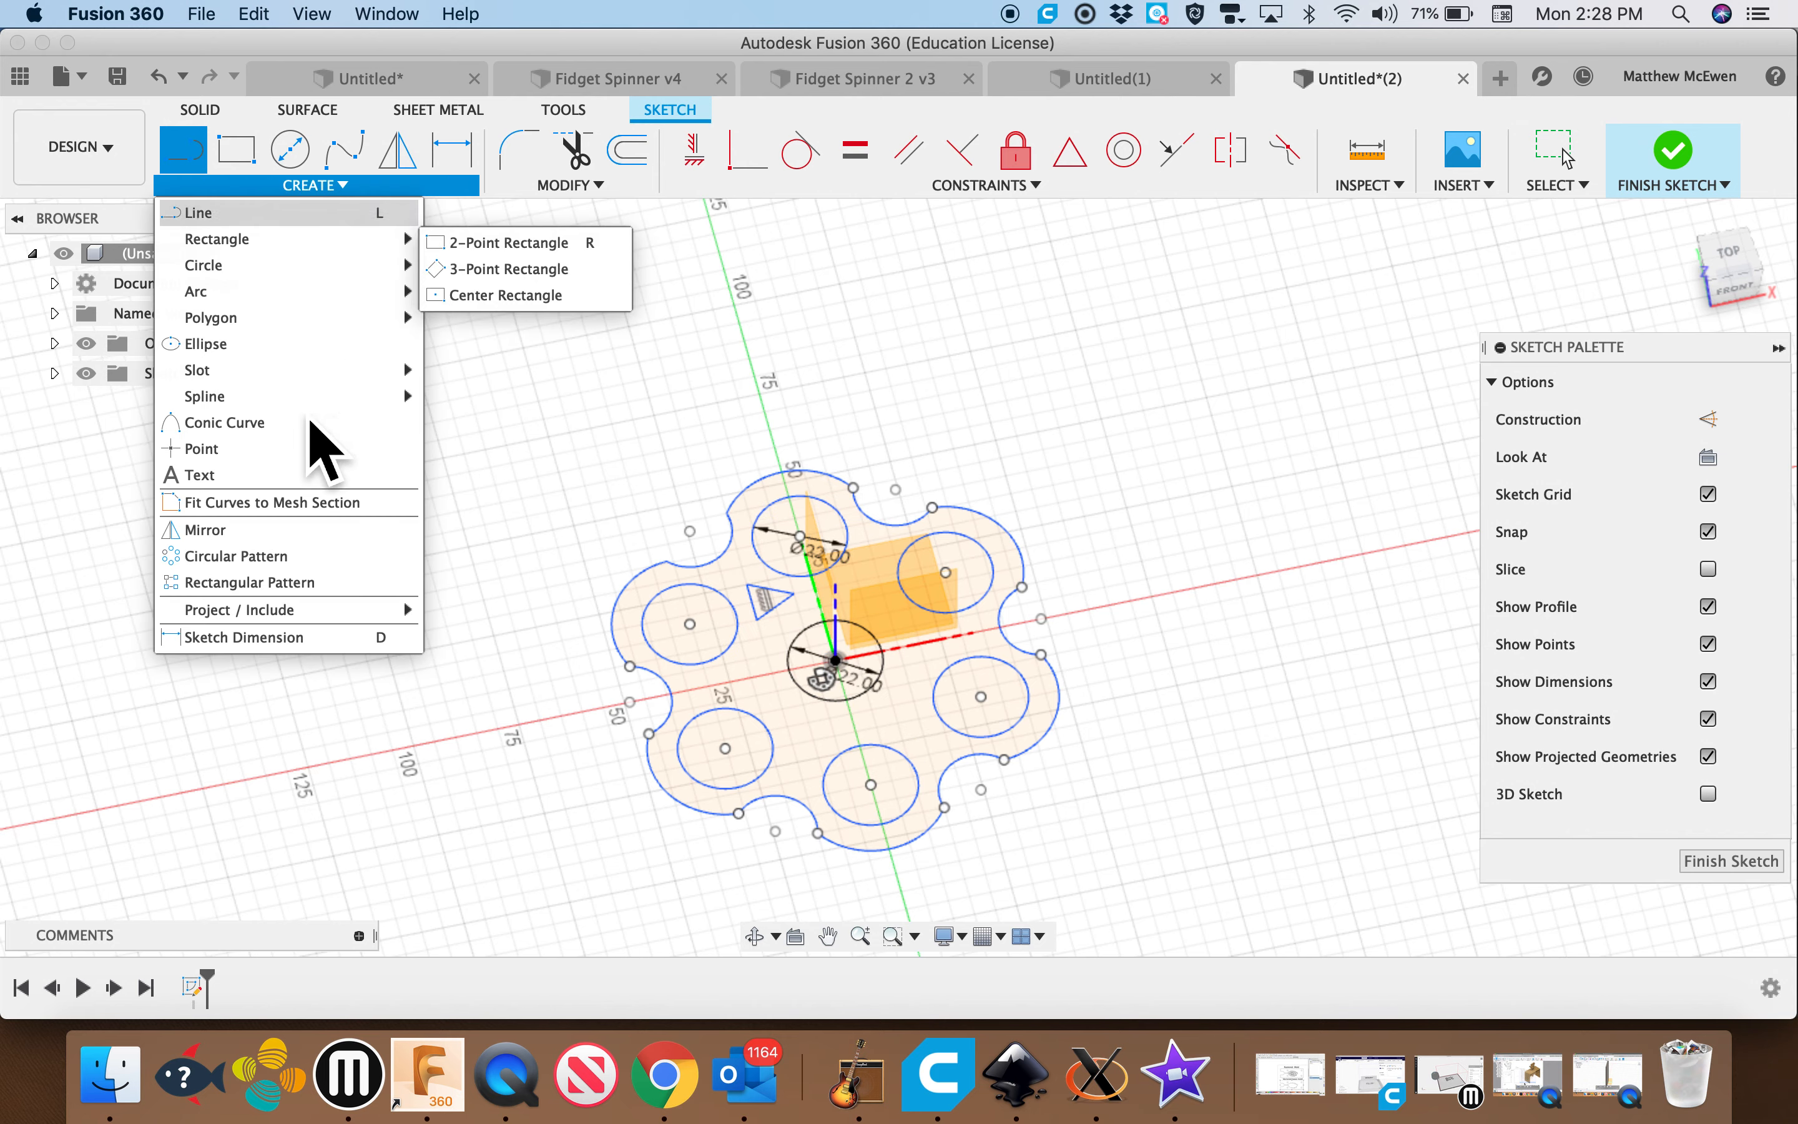
{"action": "left_click", "coordinate": [309, 559]}
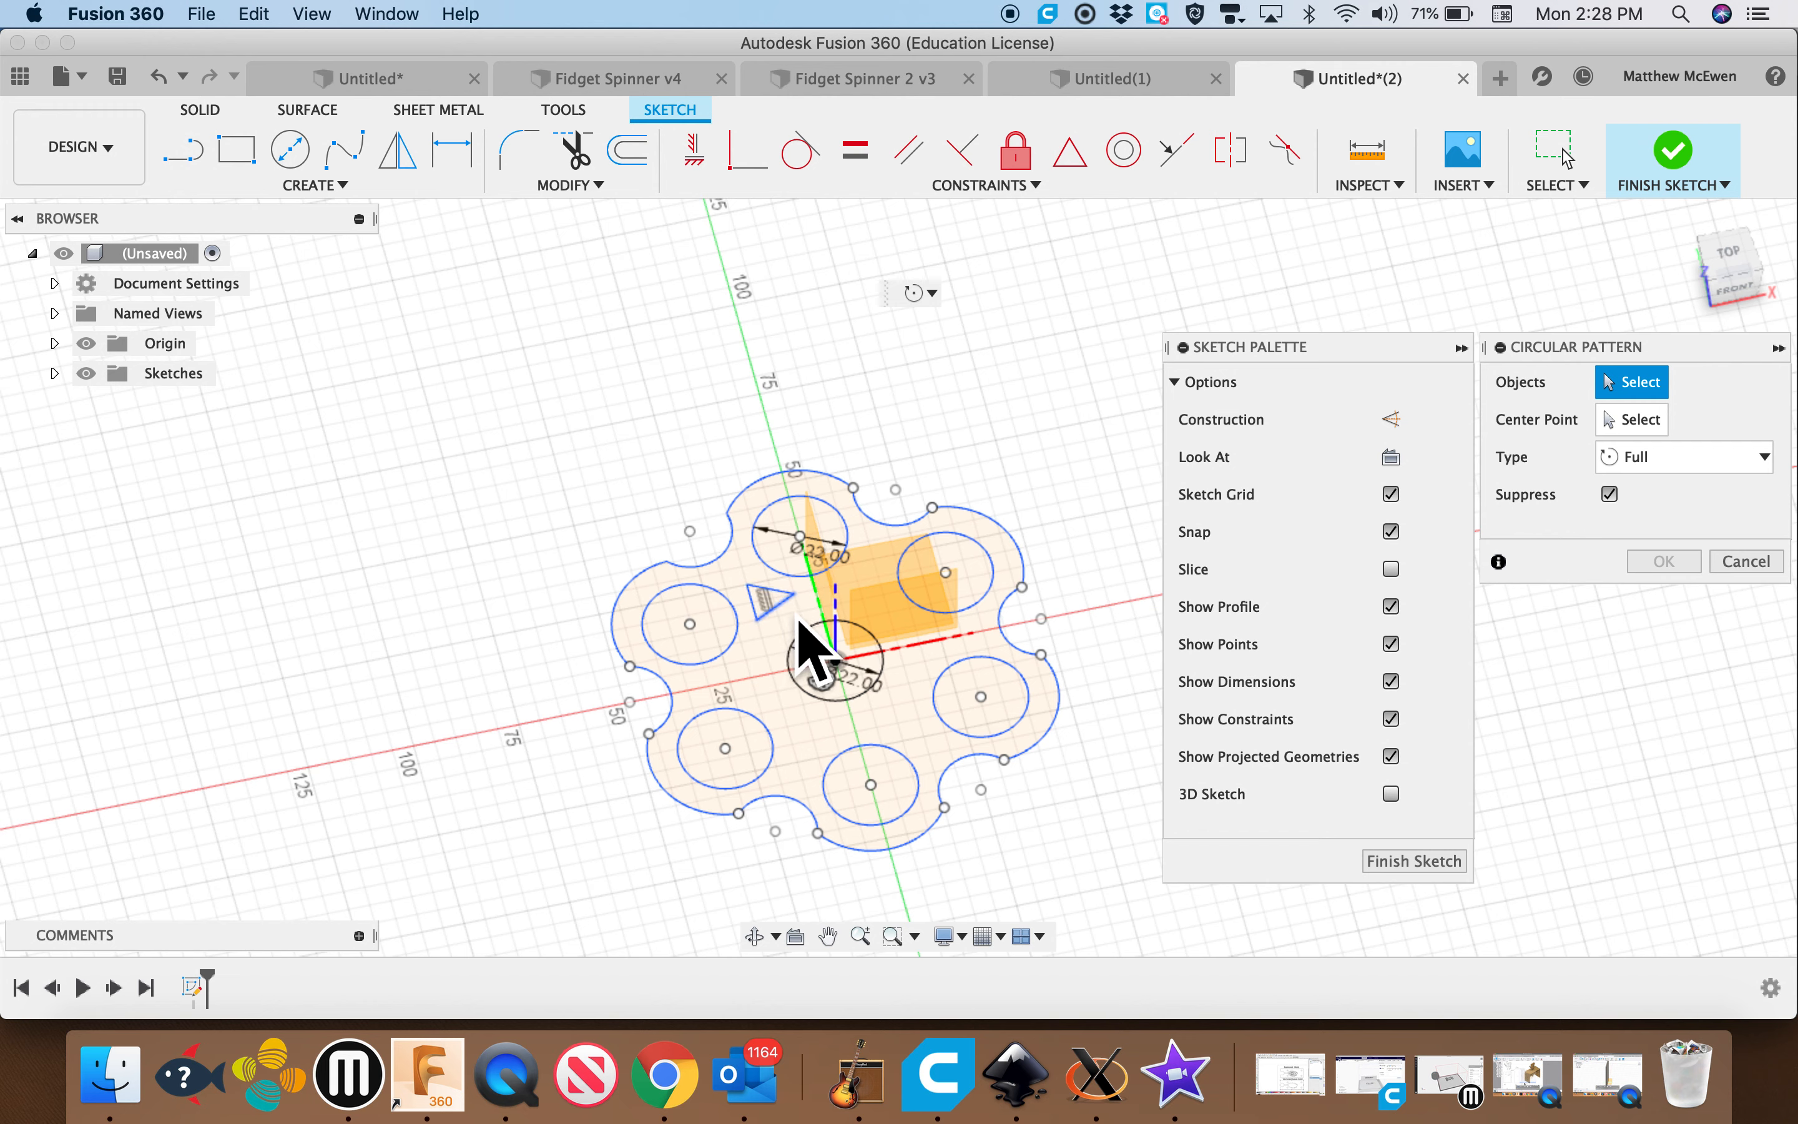
{"action": "left_click", "coordinate": [794, 605]}
{"action": "left_click", "coordinate": [764, 616]}
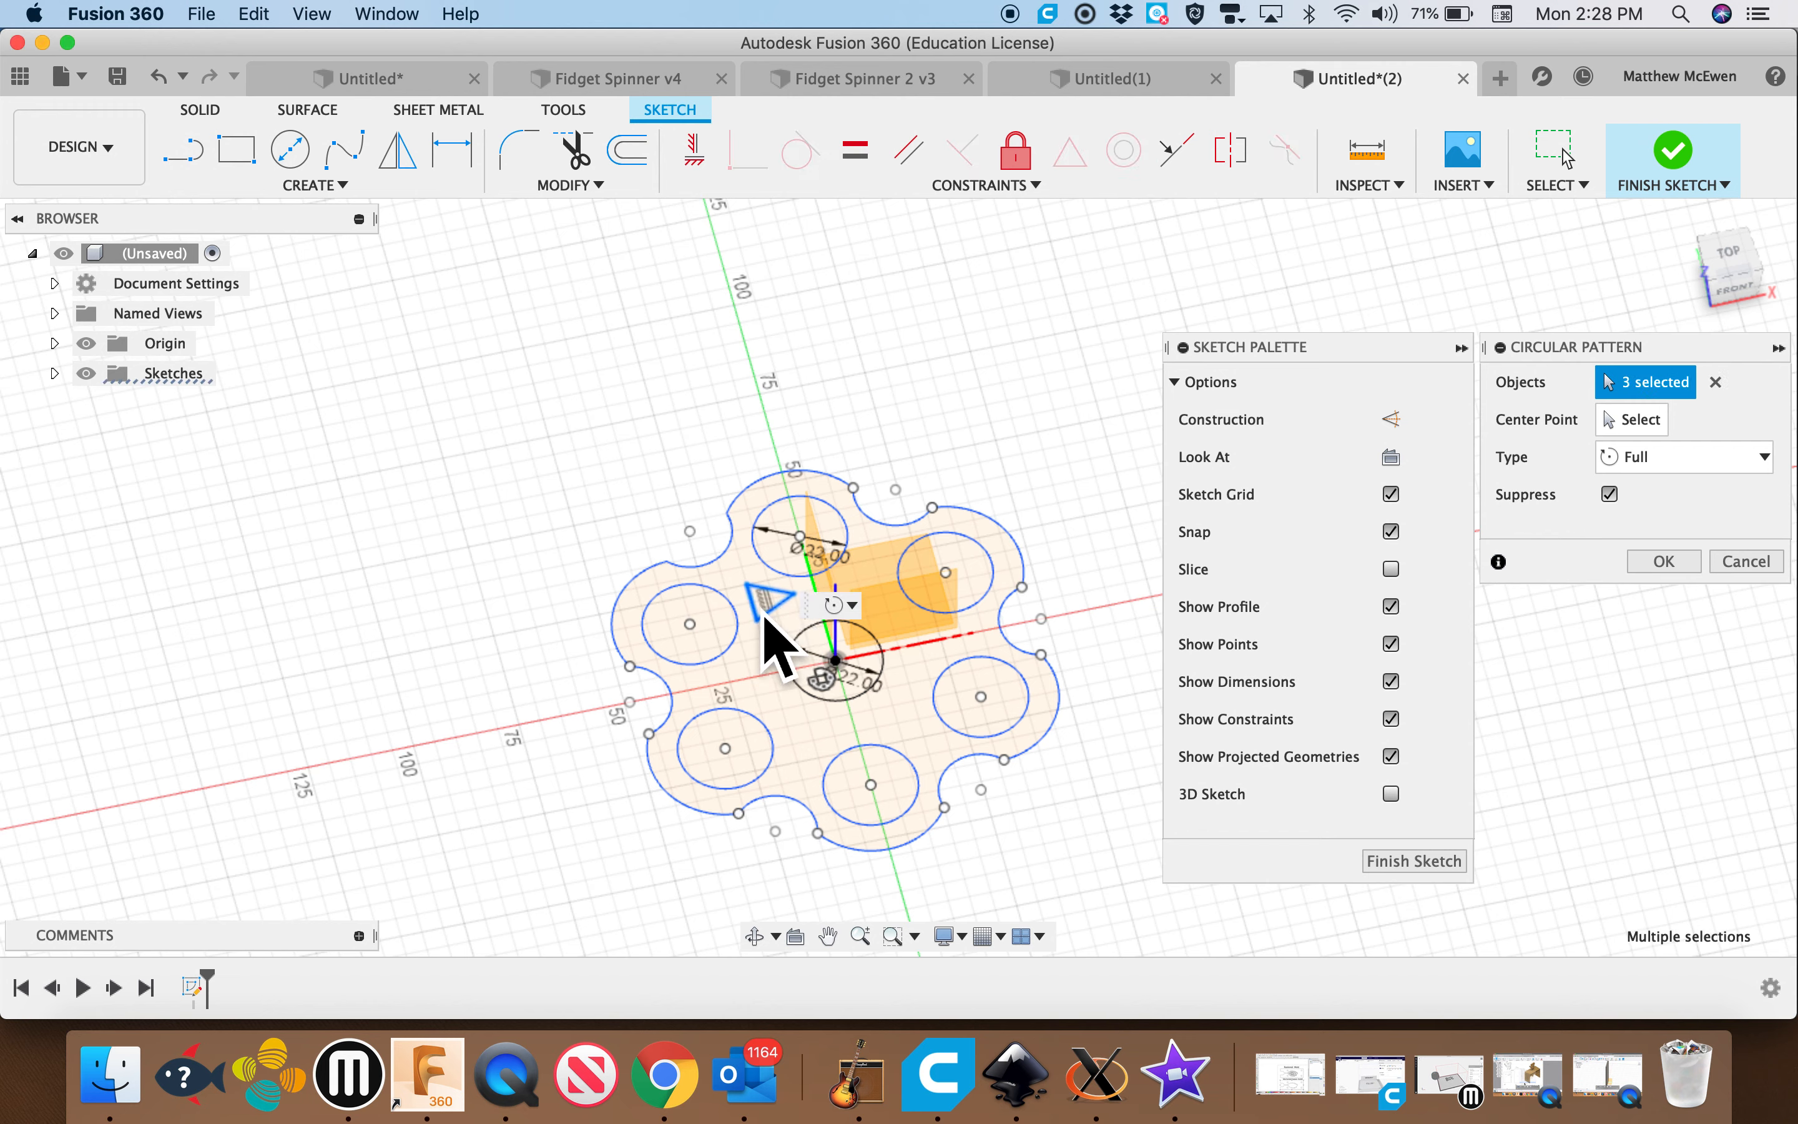
{"action": "left_click", "coordinate": [1634, 424]}
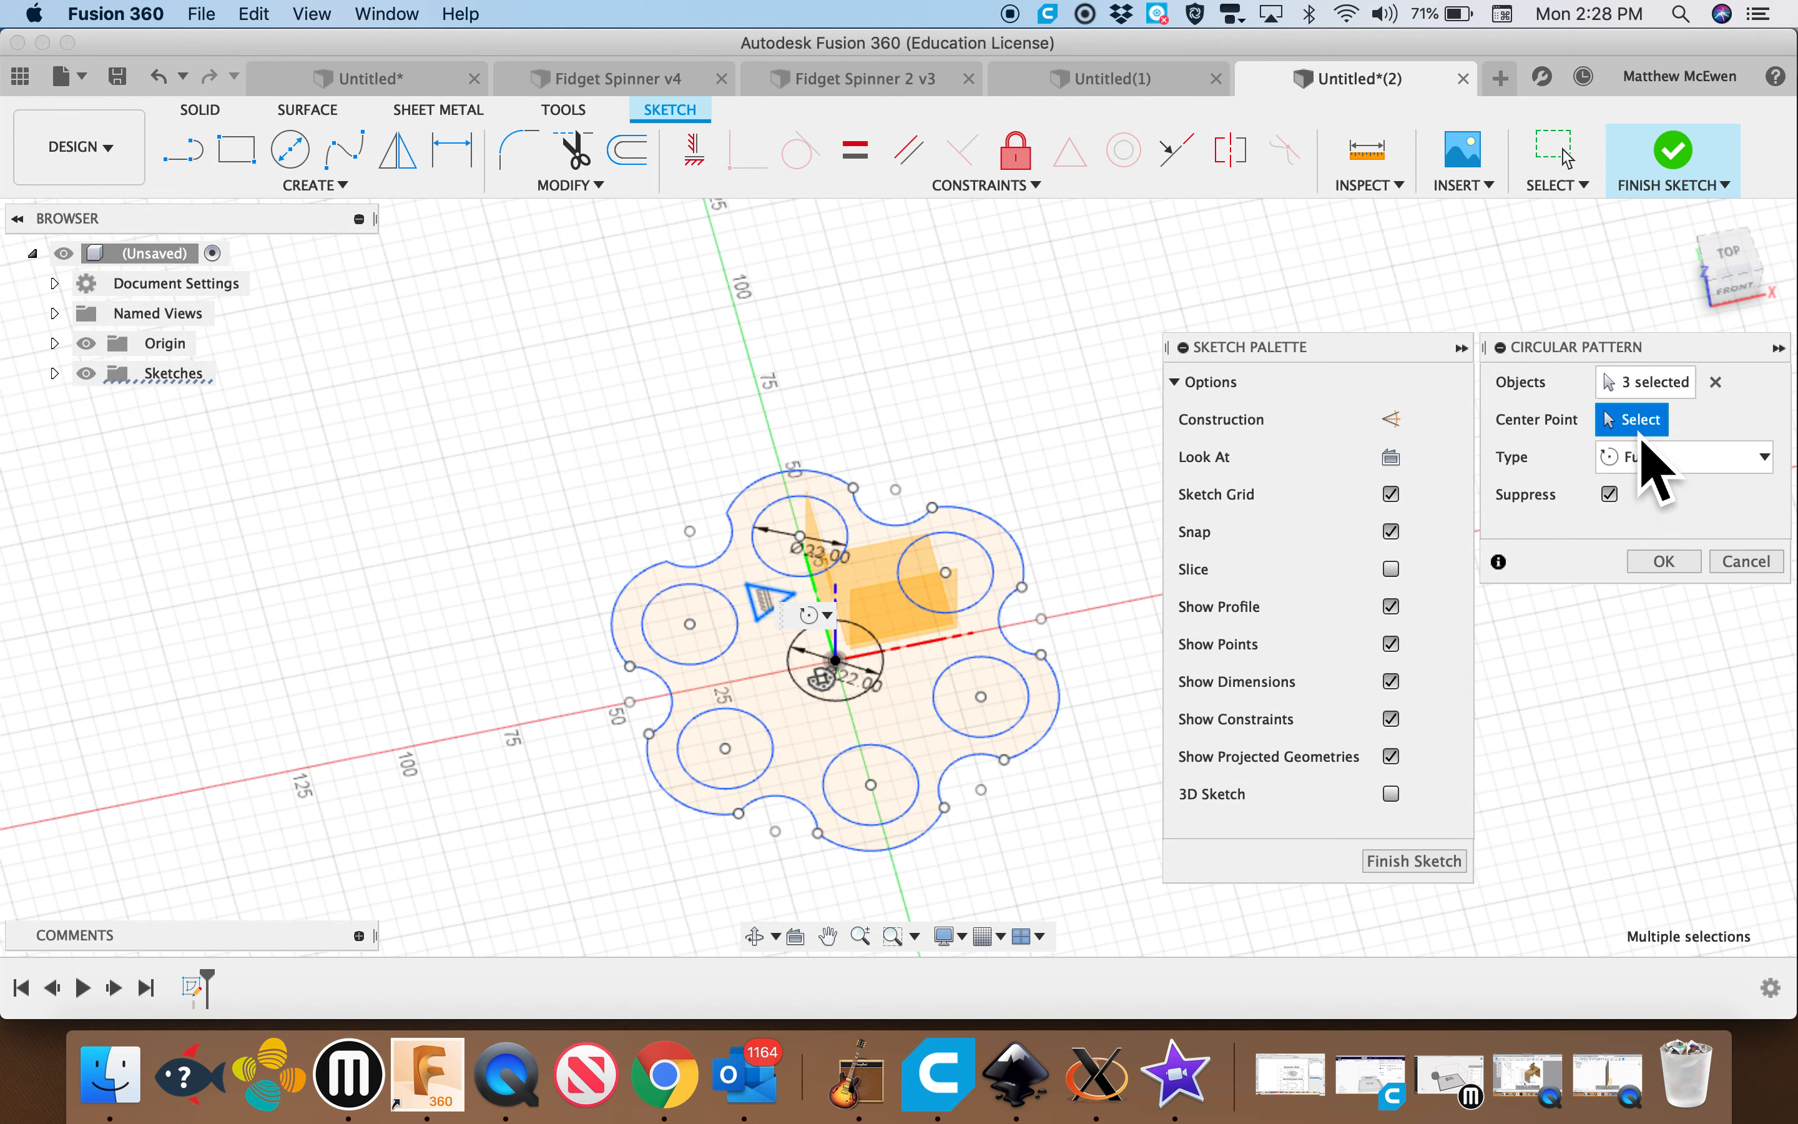
{"action": "left_click", "coordinate": [852, 677]}
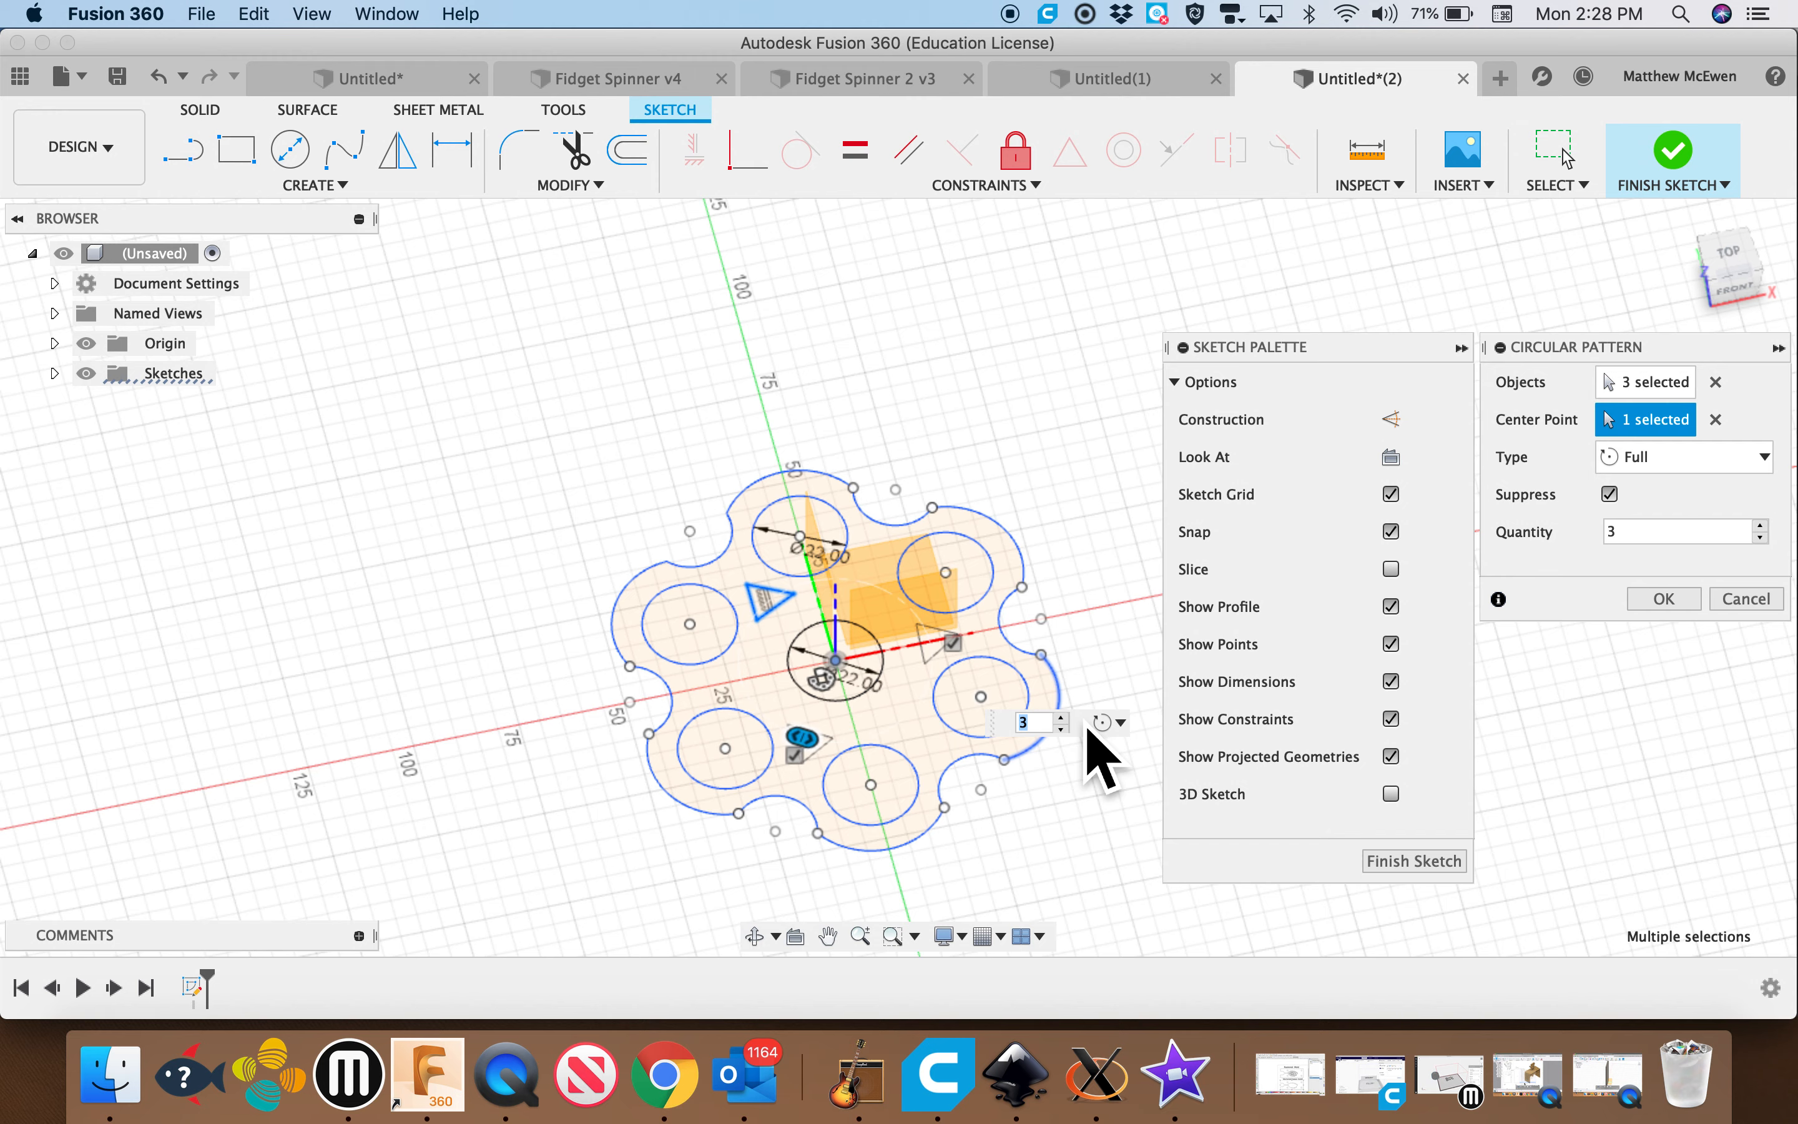
{"action": "type", "text": "4"}
{"action": "key", "text": "Up"}
{"action": "key", "text": "Up"}
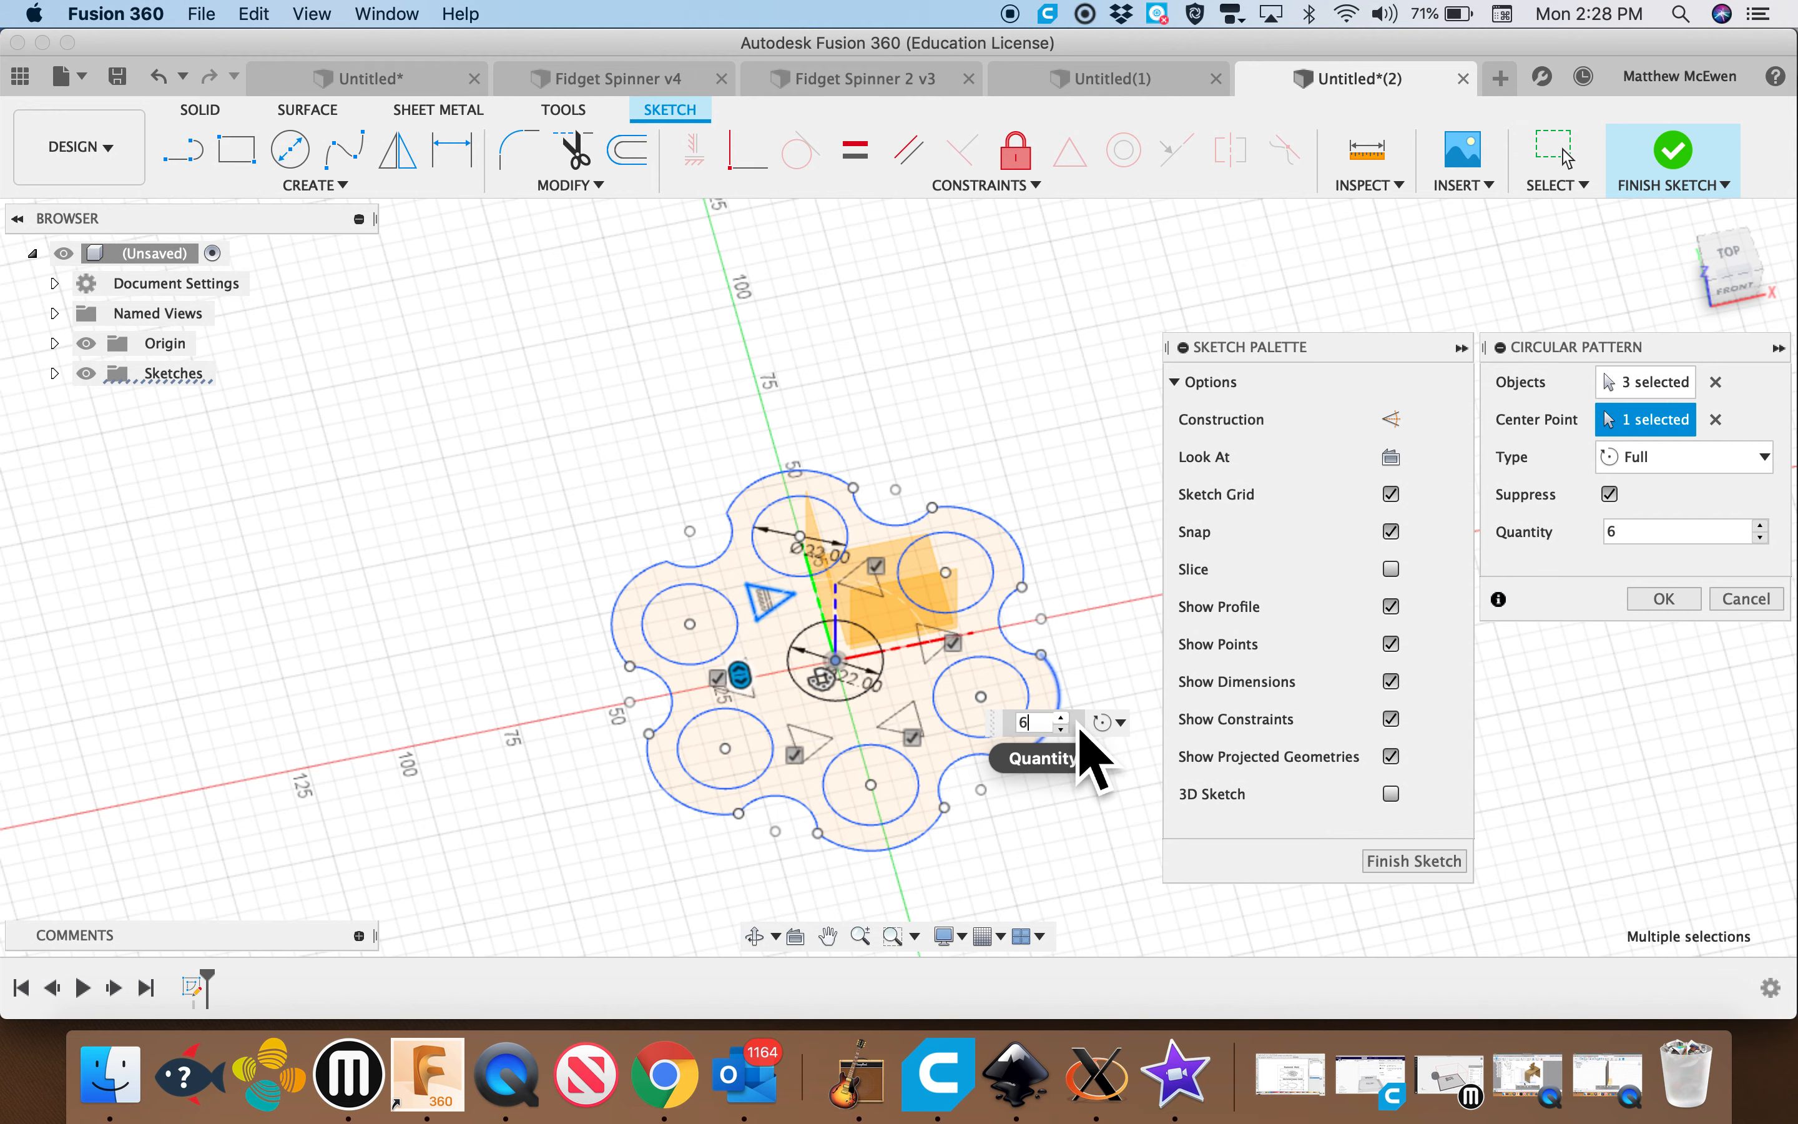
{"action": "left_click", "coordinate": [1664, 599]}
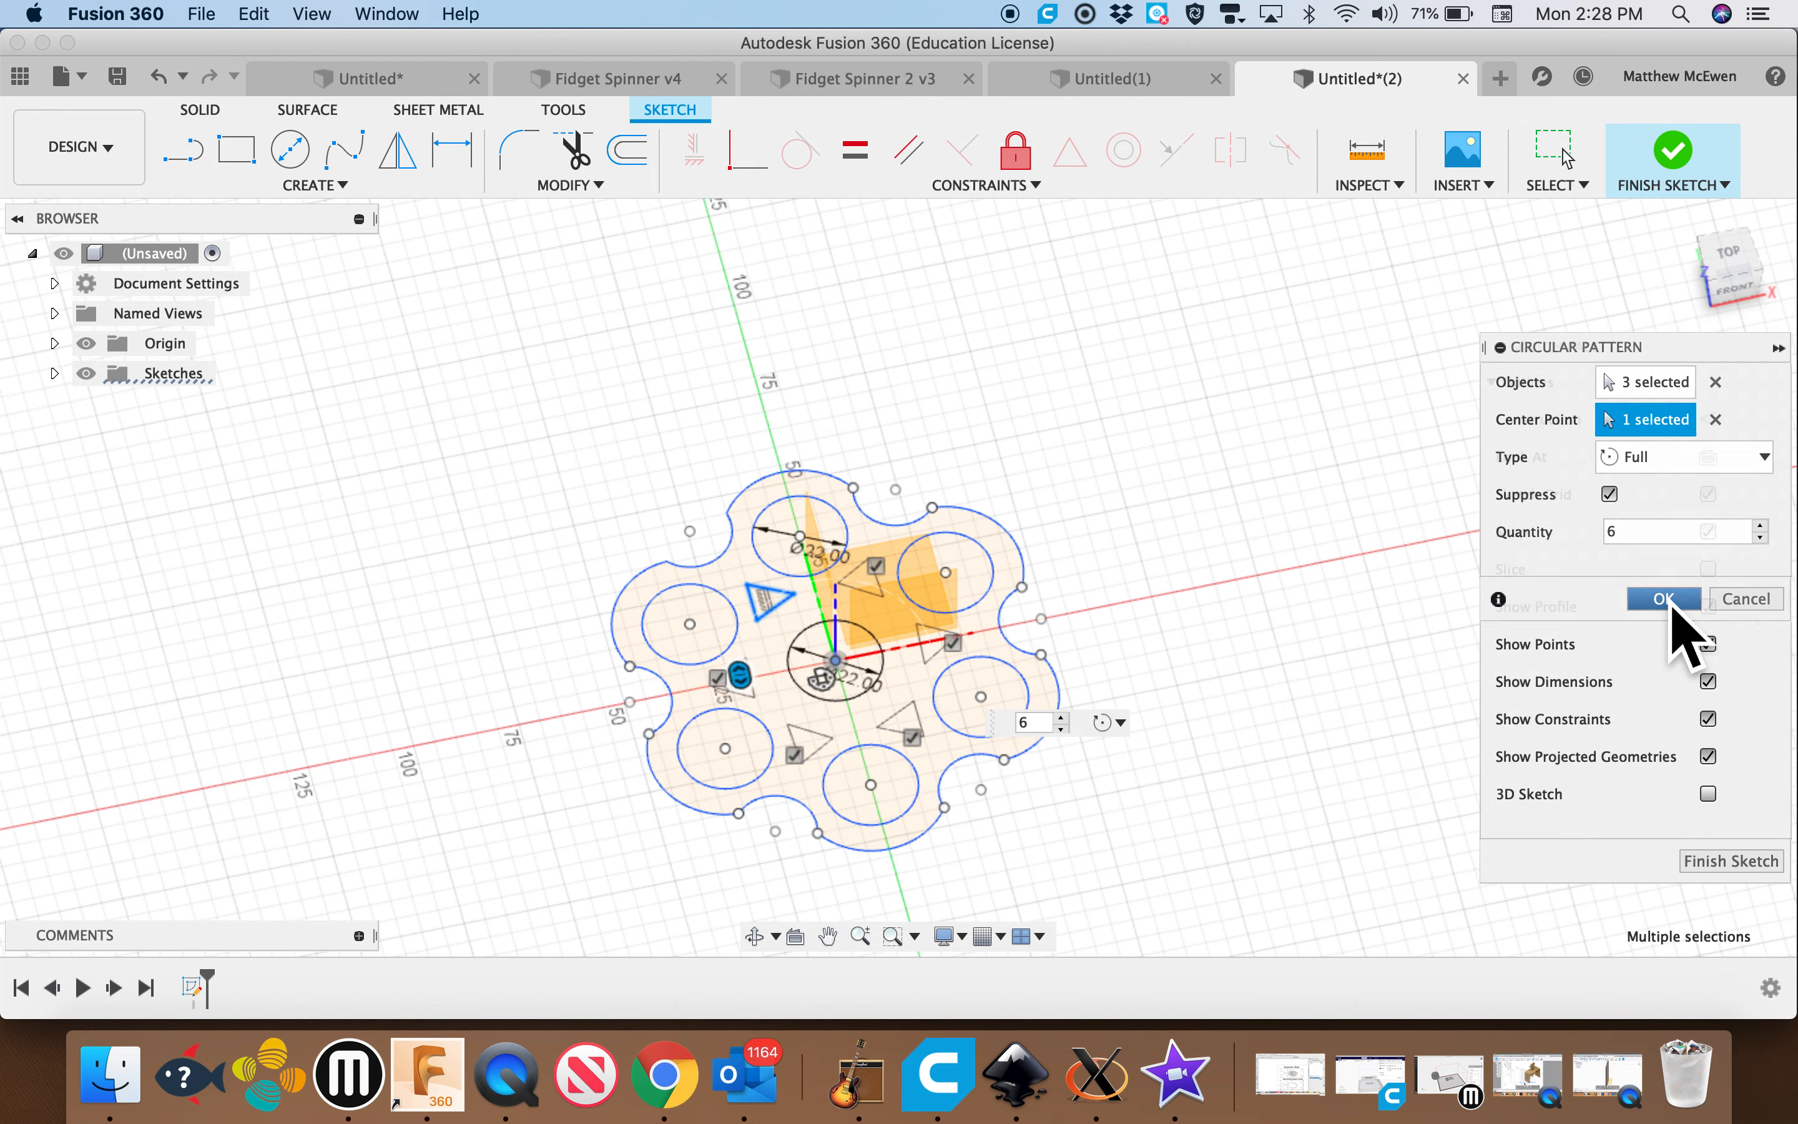
{"action": "scroll", "coordinate": [1187, 675], "scroll_direction": "right", "scroll_amount": 10, "text": "shift"}
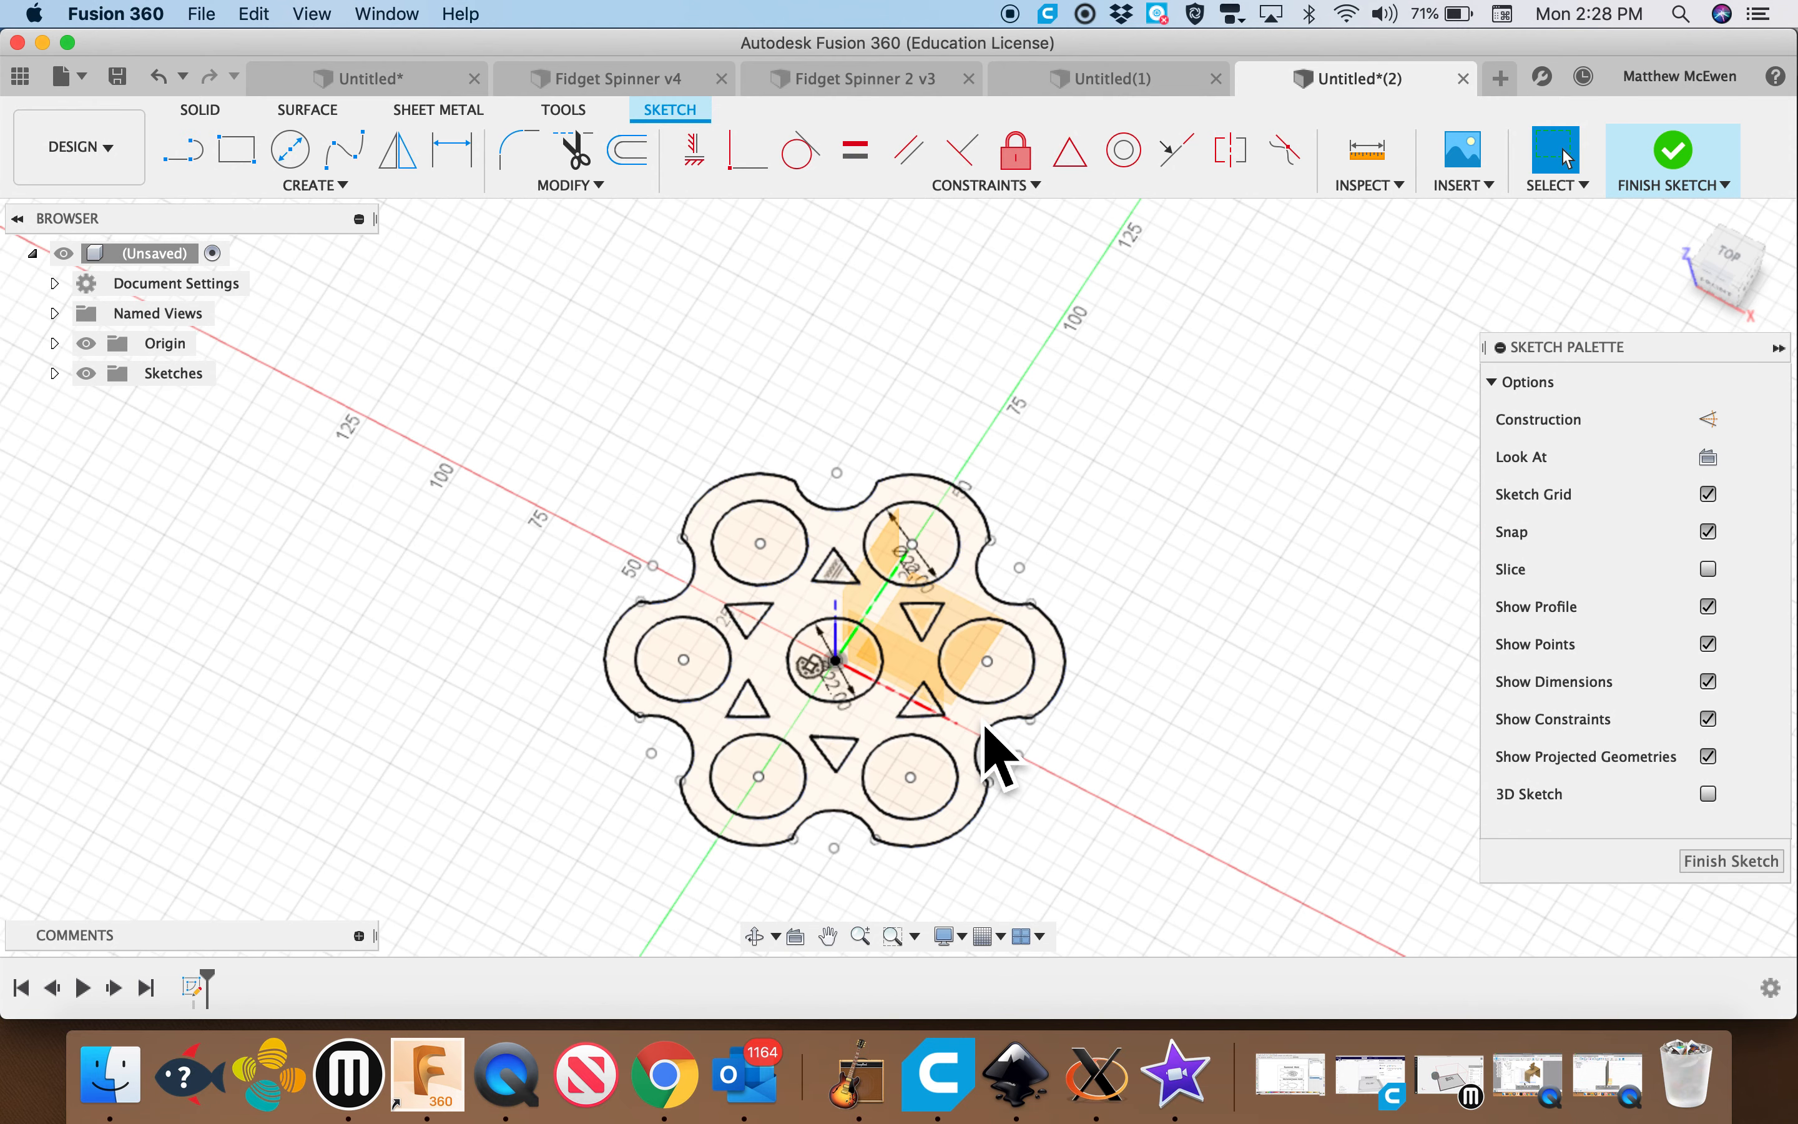
{"action": "left_click", "coordinate": [986, 726]}
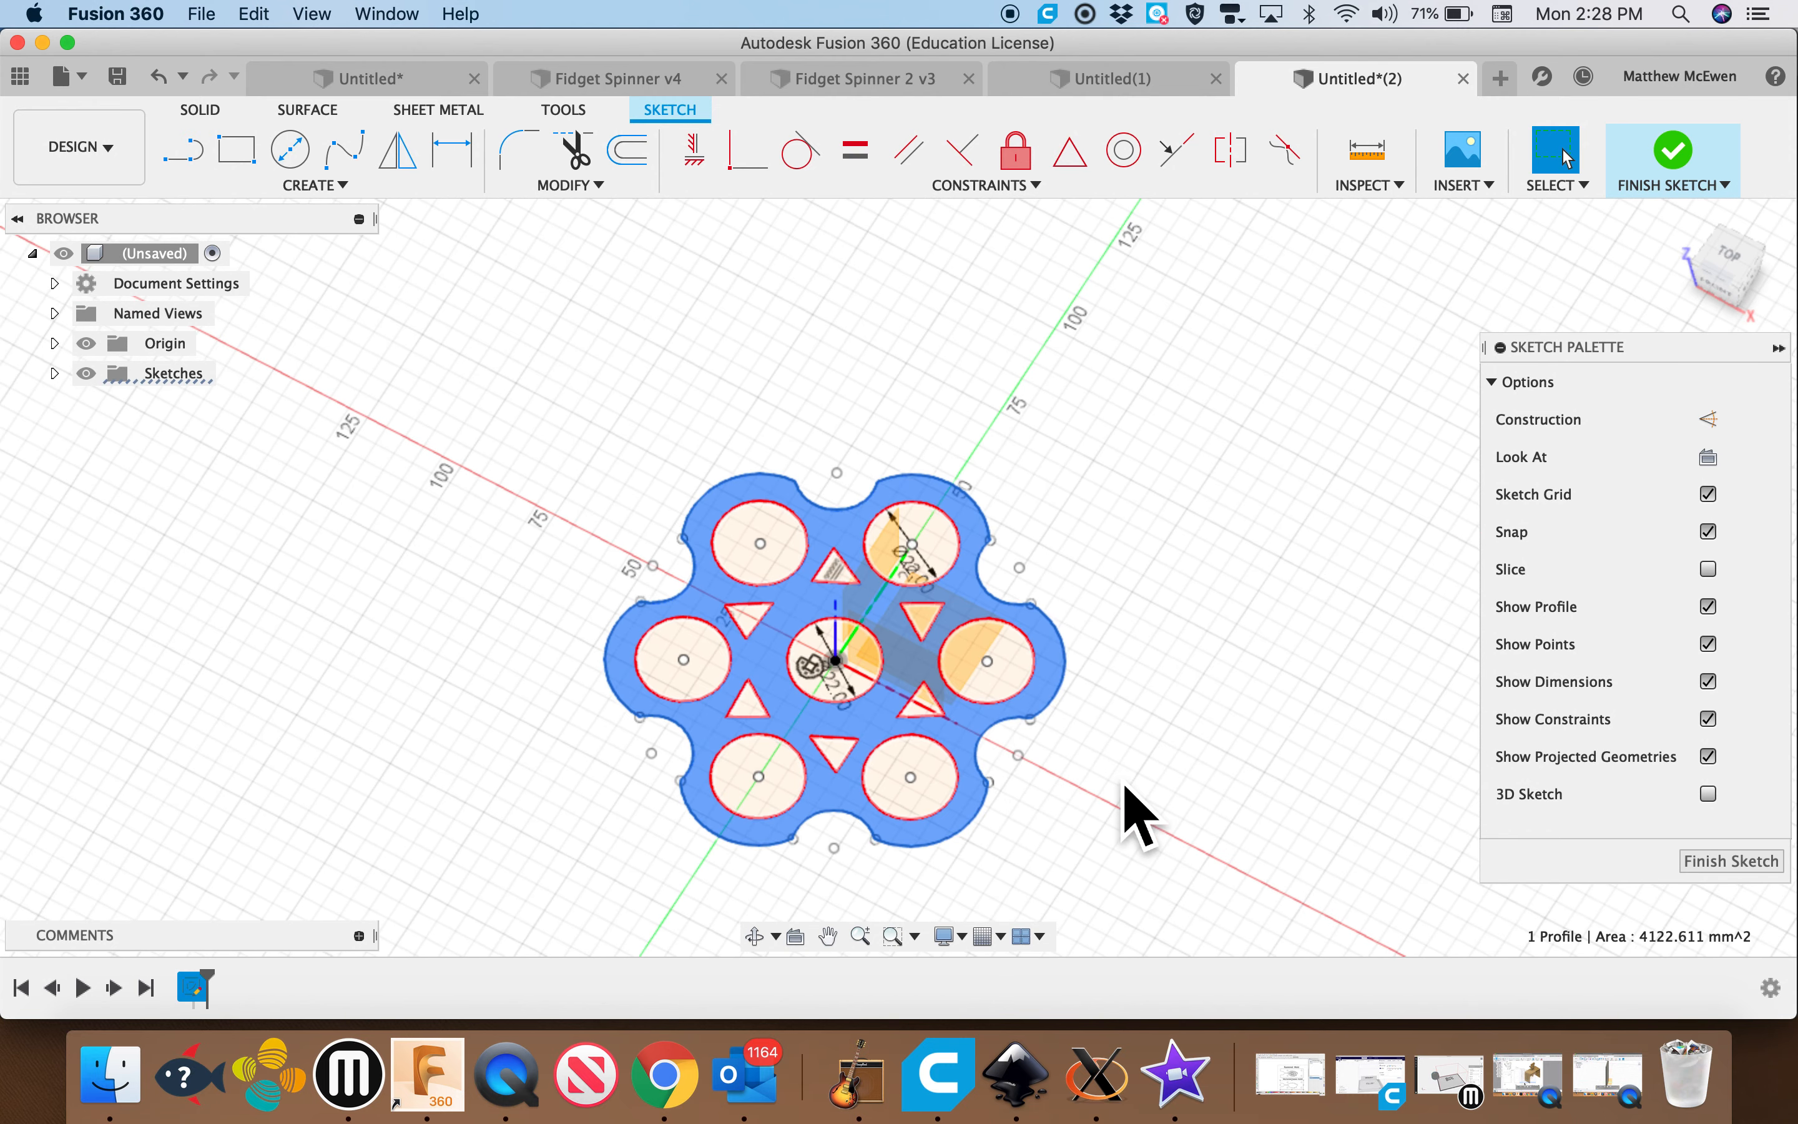
{"action": "right_click", "coordinate": [995, 745]}
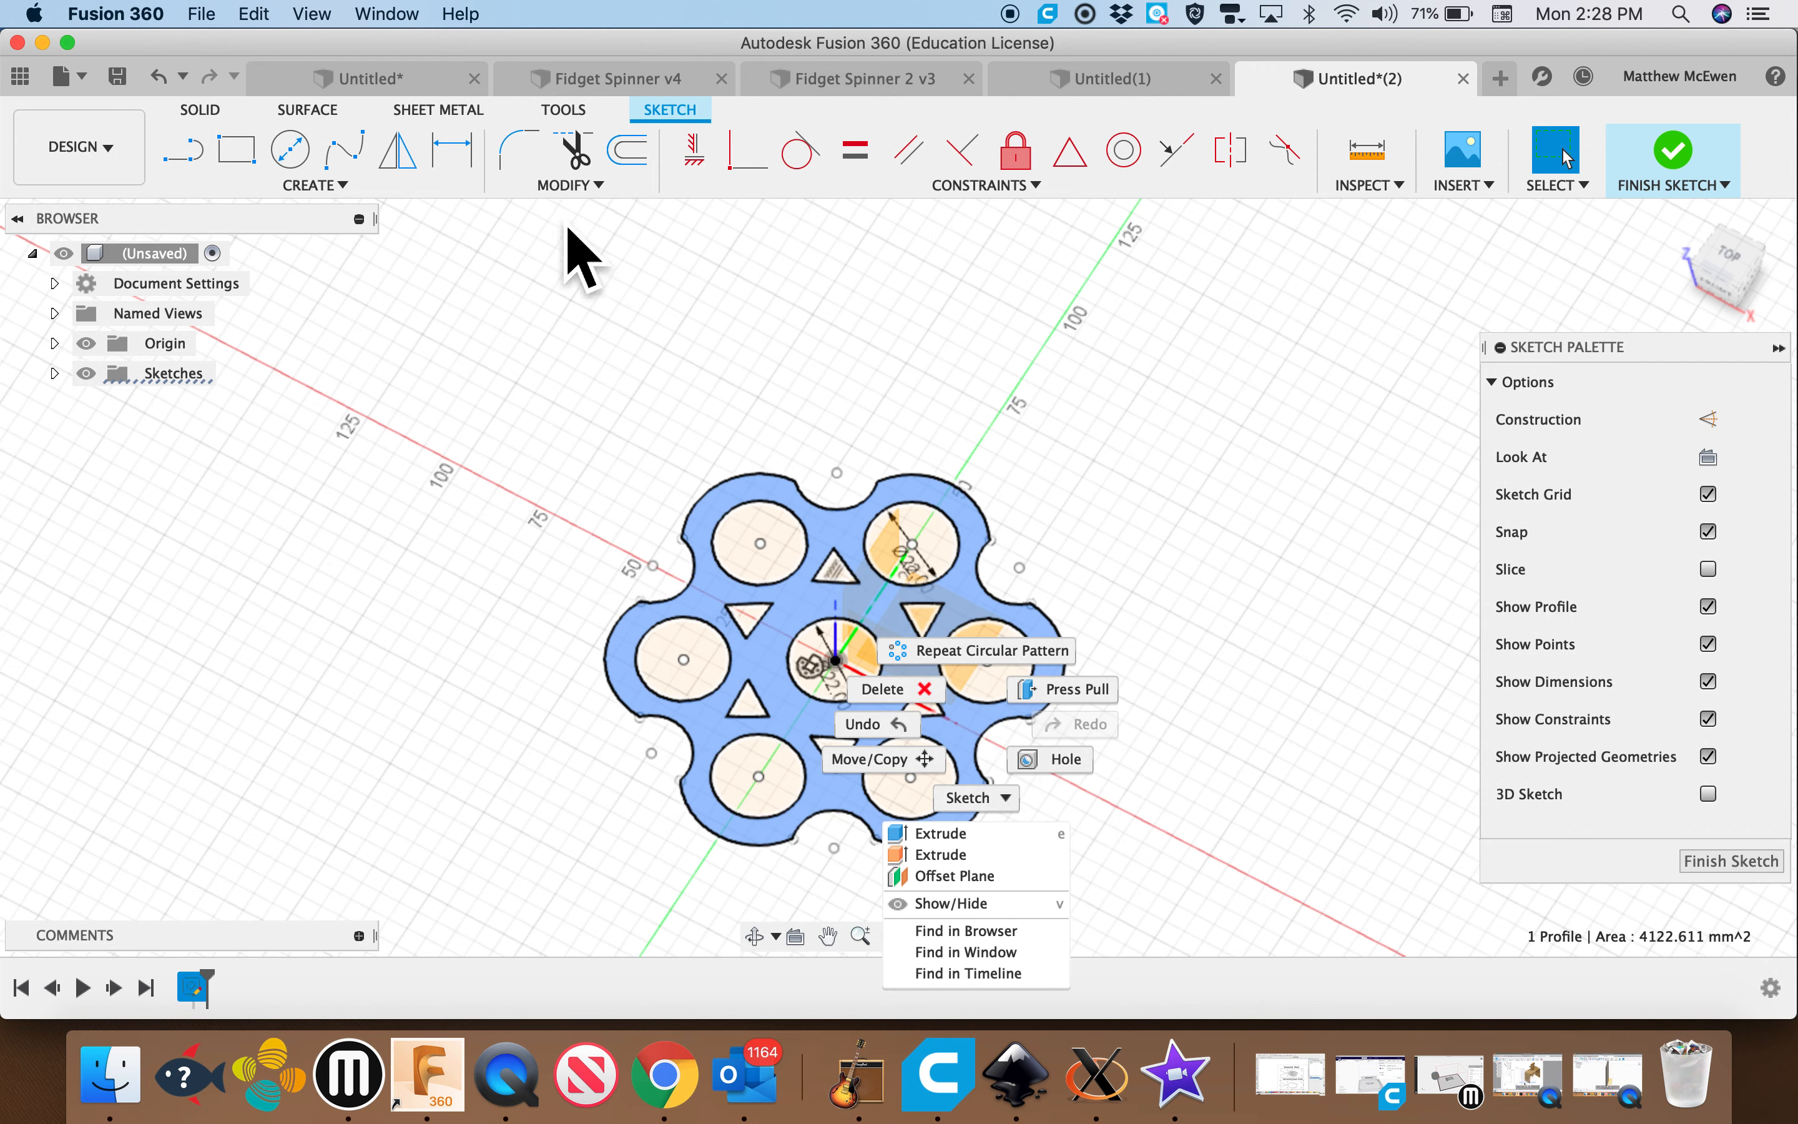
{"action": "left_click", "coordinate": [1200, 430]}
{"action": "left_click", "coordinate": [1209, 474]}
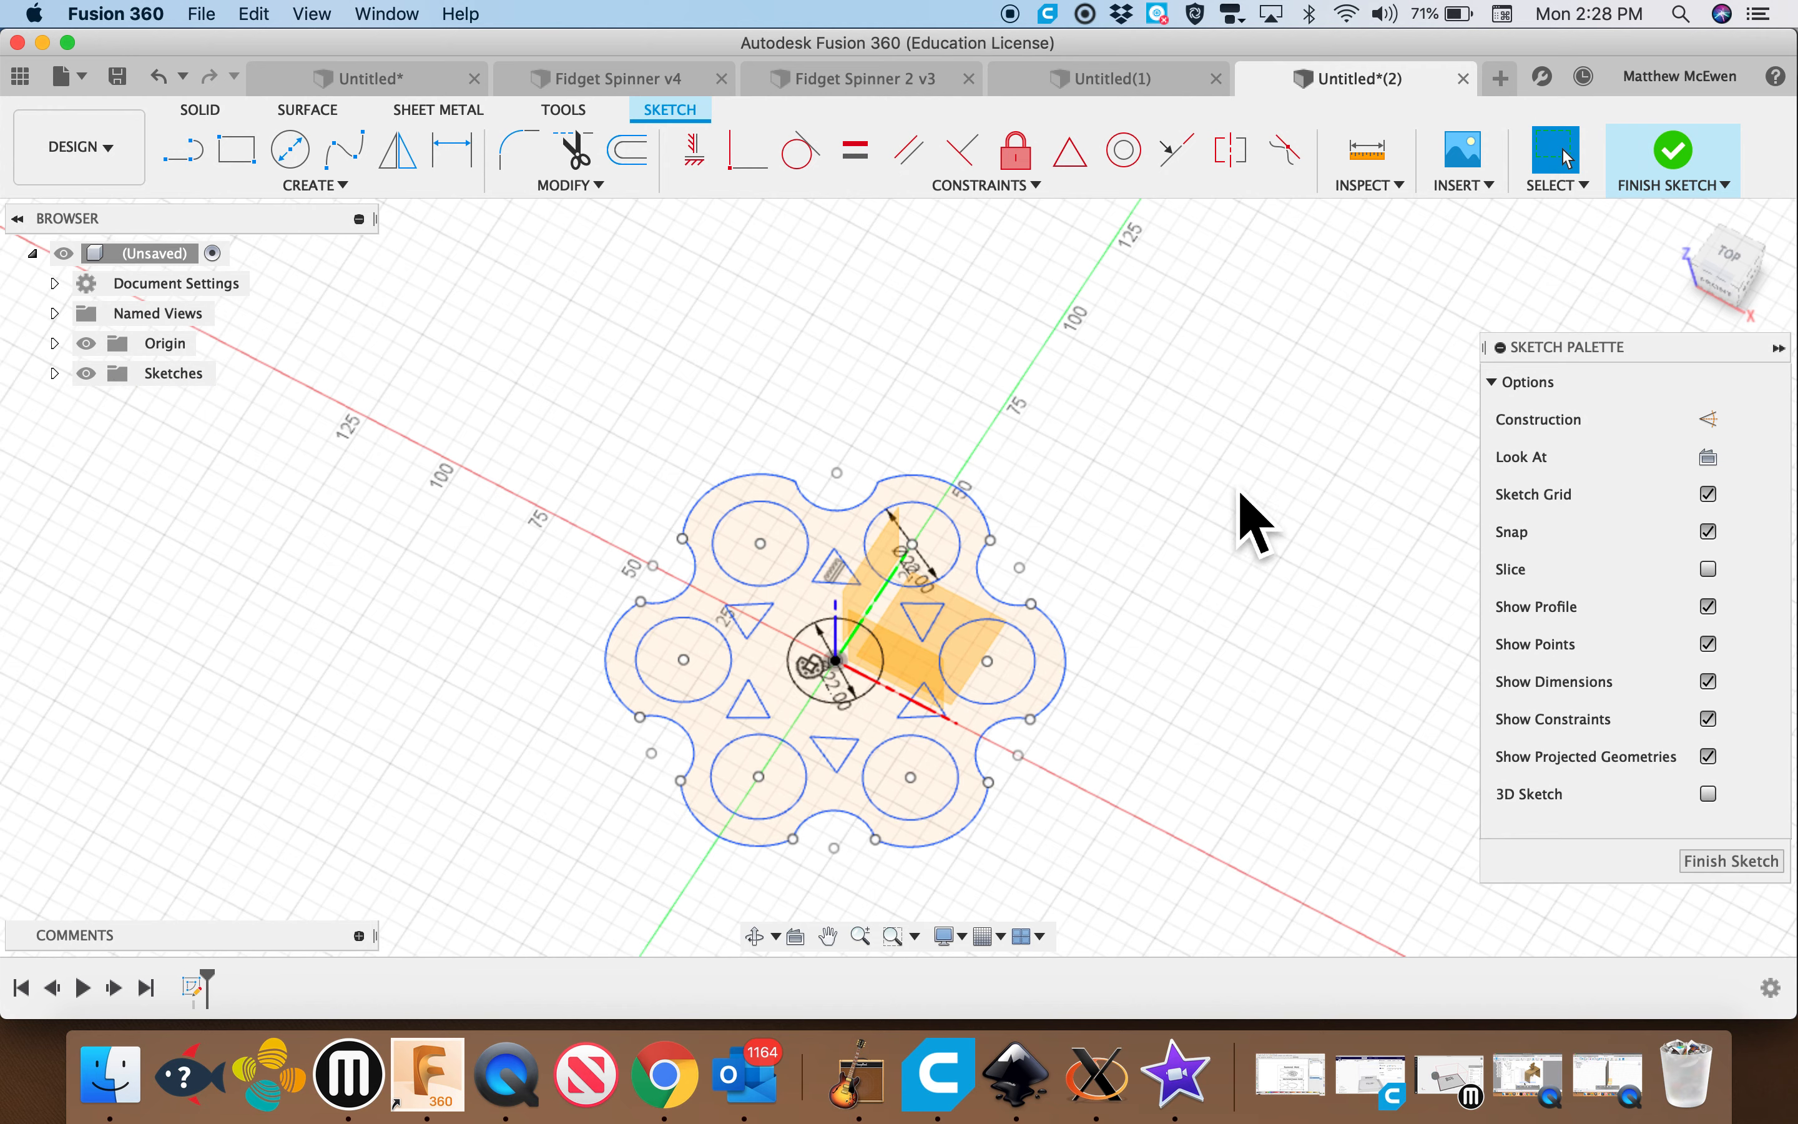
- Finish the sketch and hide the origin planes and axes
{"action": "left_click", "coordinate": [1681, 164]}
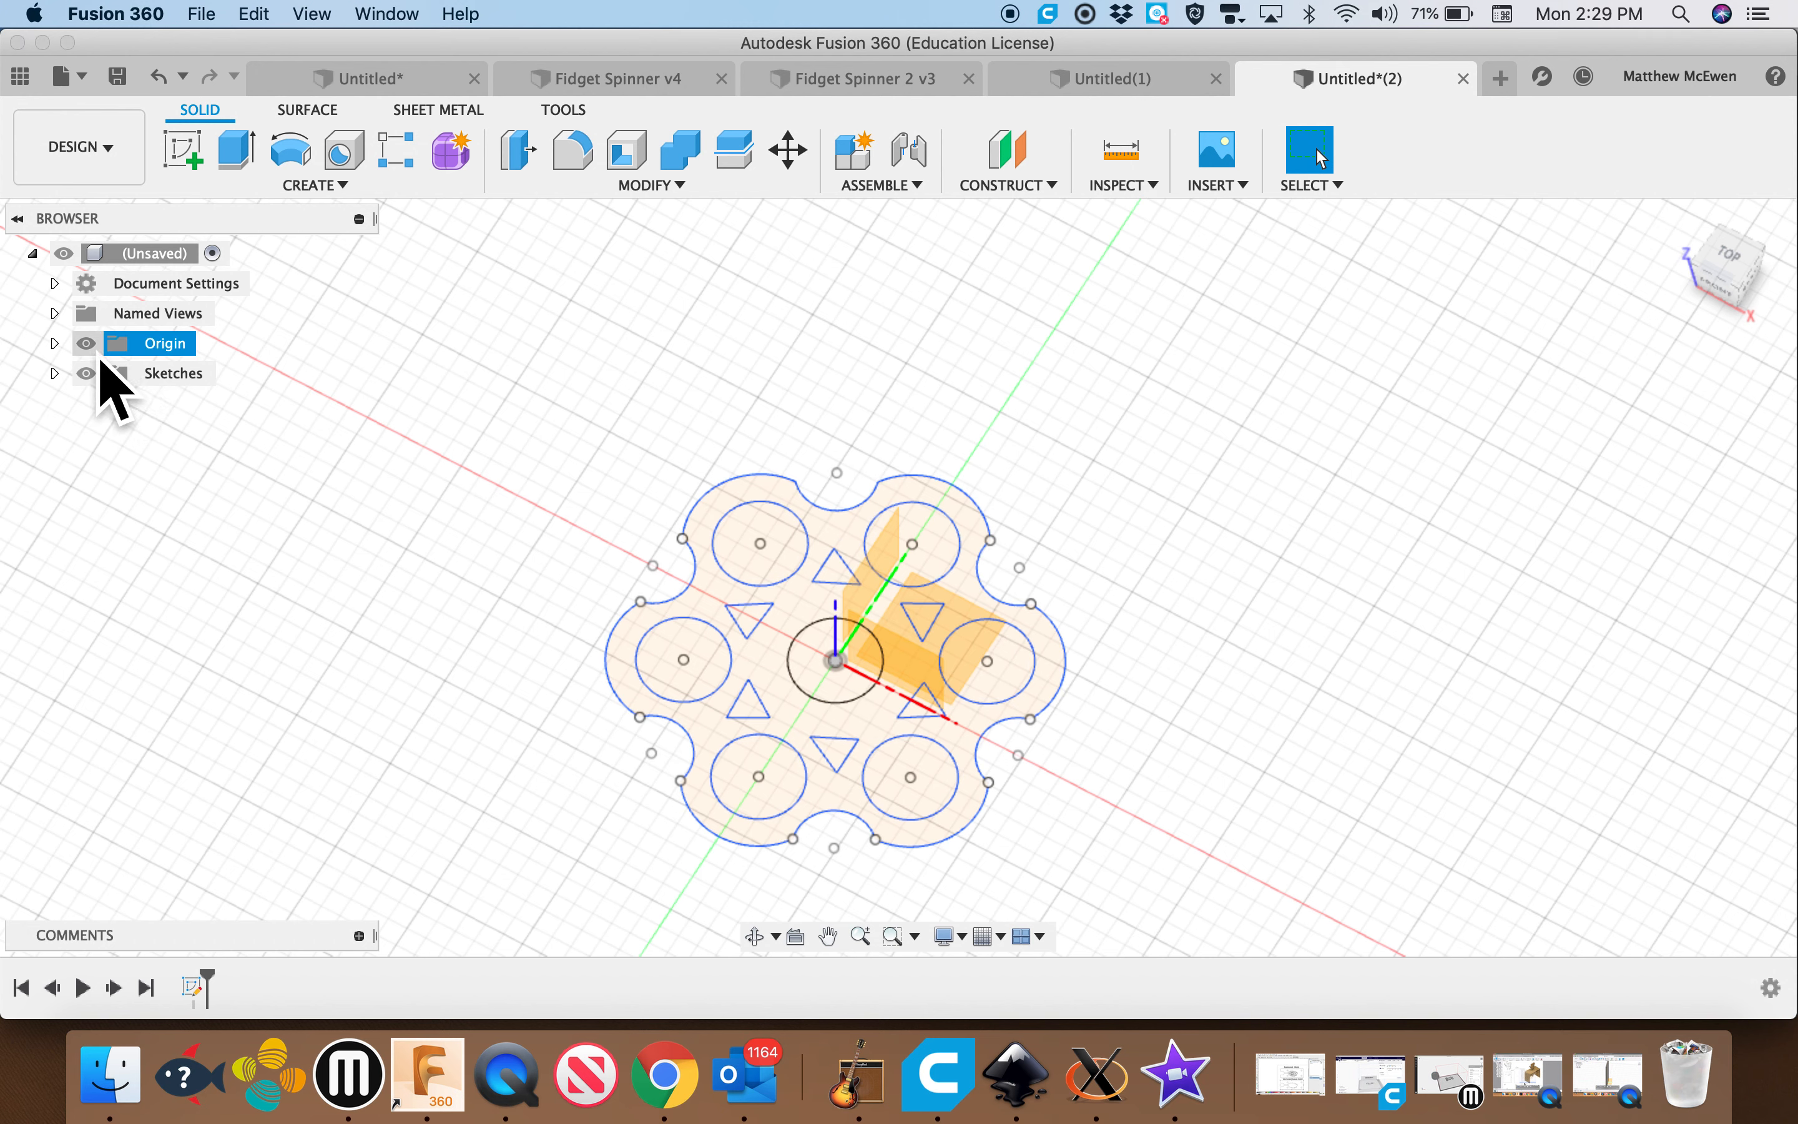
{"action": "left_click", "coordinate": [86, 343]}
- Extrude the lobed profile around the holes 7 mm as a new body, checking the thickness against the 608-2Z bearing dimensions in Chrome
{"action": "left_click", "coordinate": [718, 729]}
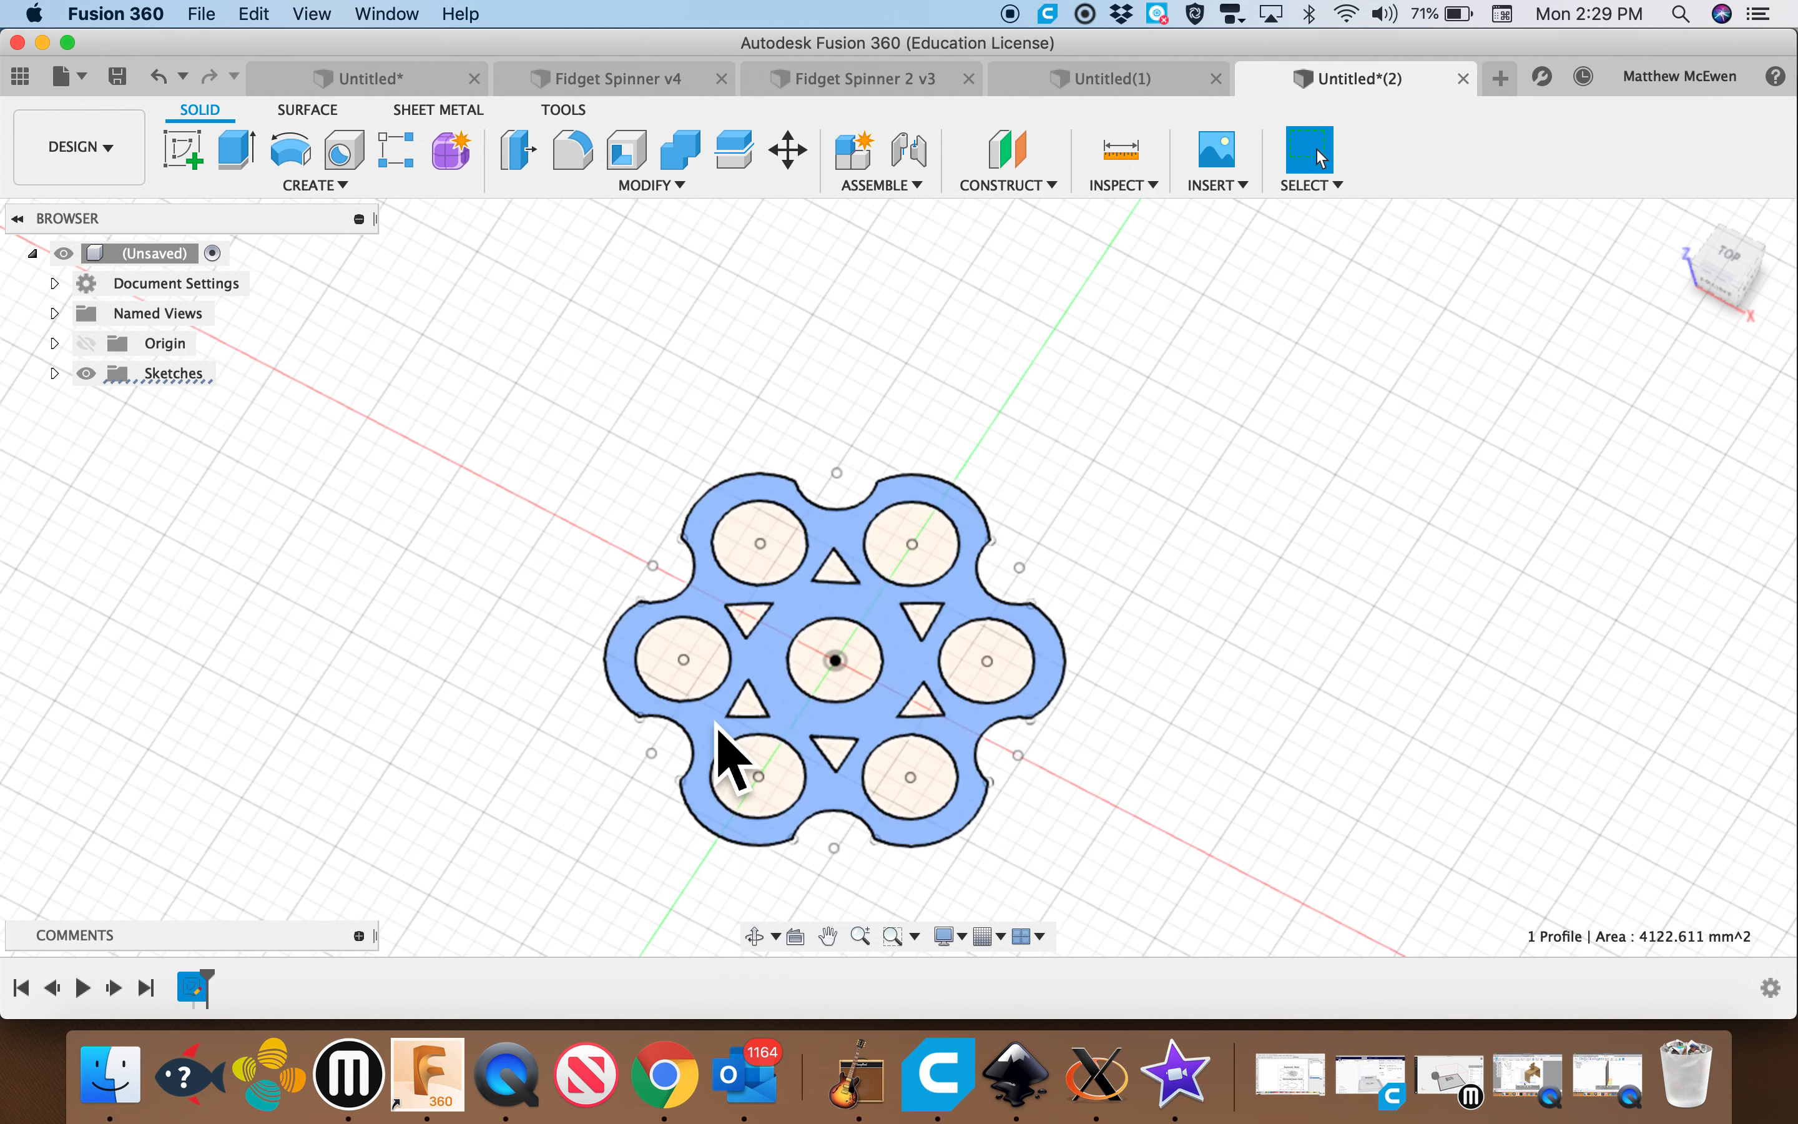
{"action": "left_click", "coordinate": [251, 169]}
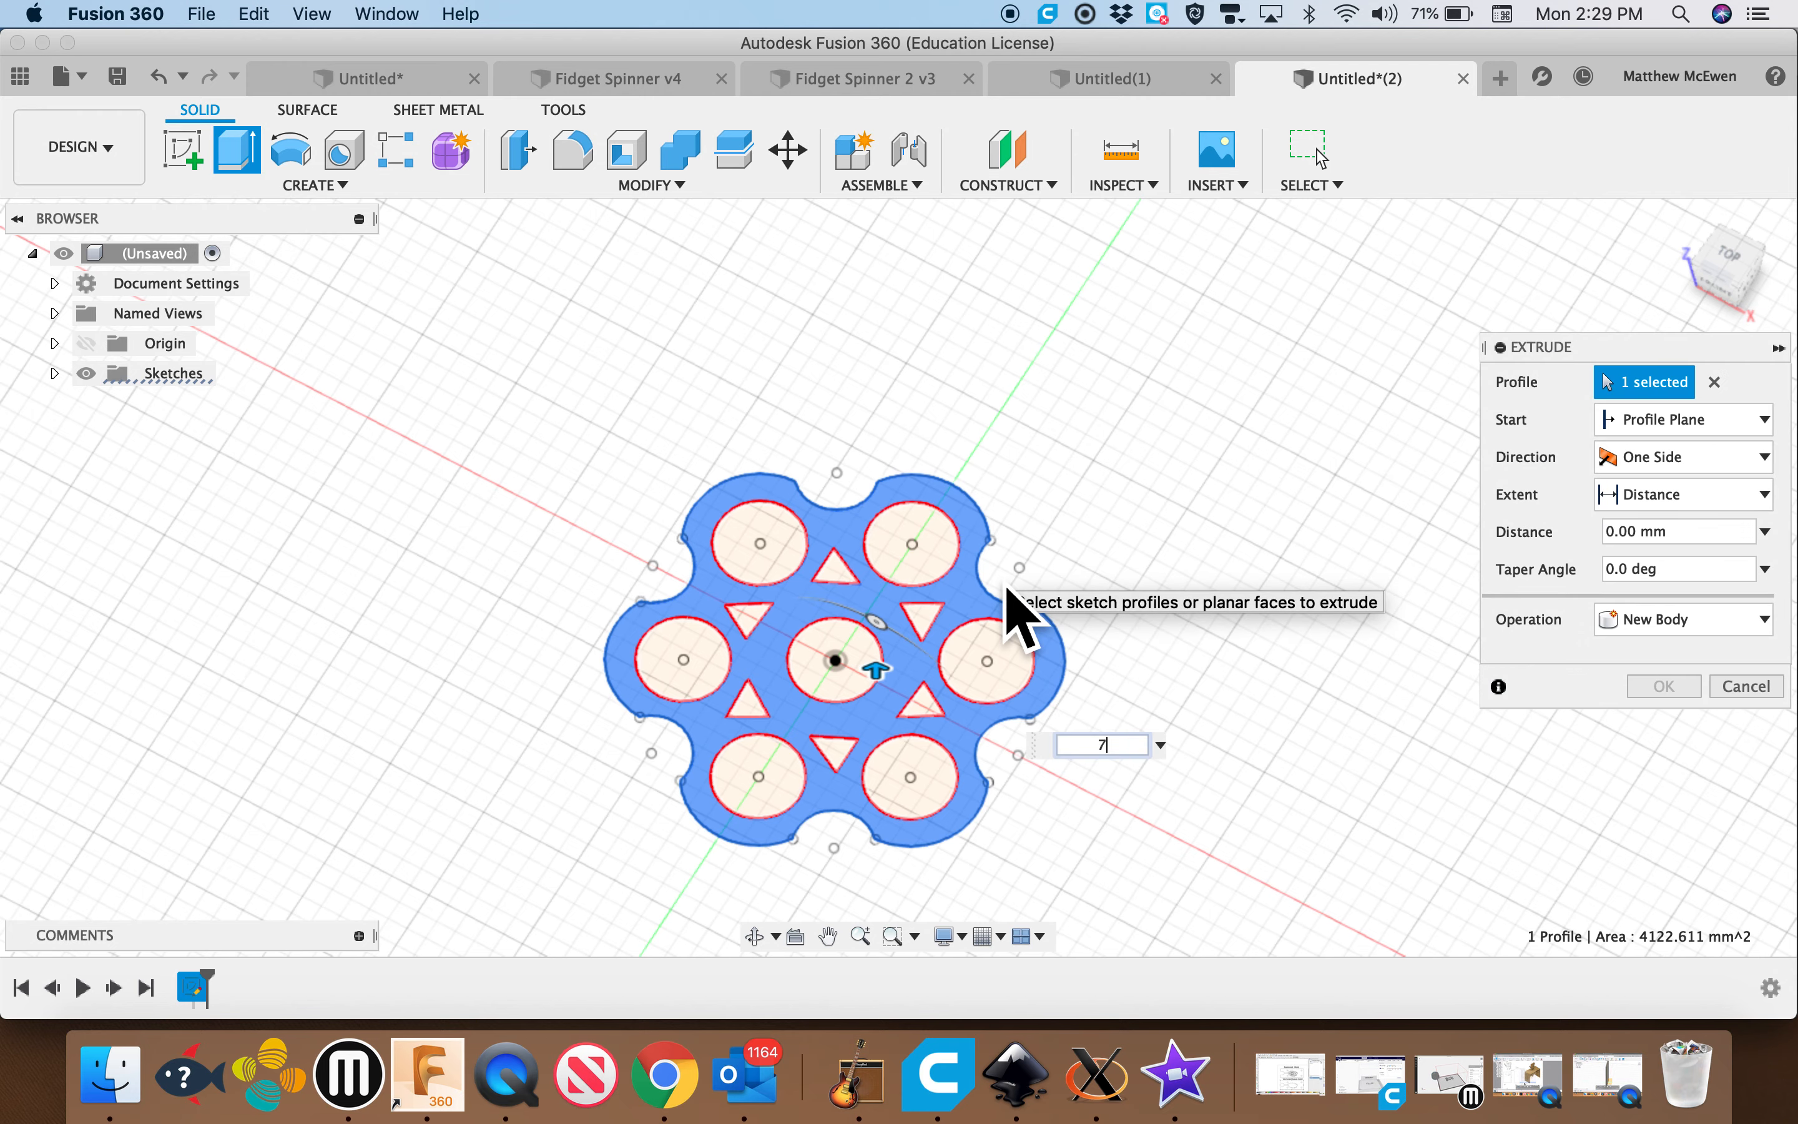
{"action": "key", "text": "Return"}
{"action": "scroll", "coordinate": [1058, 590], "scroll_direction": "down", "scroll_amount": 10, "text": "shift"}
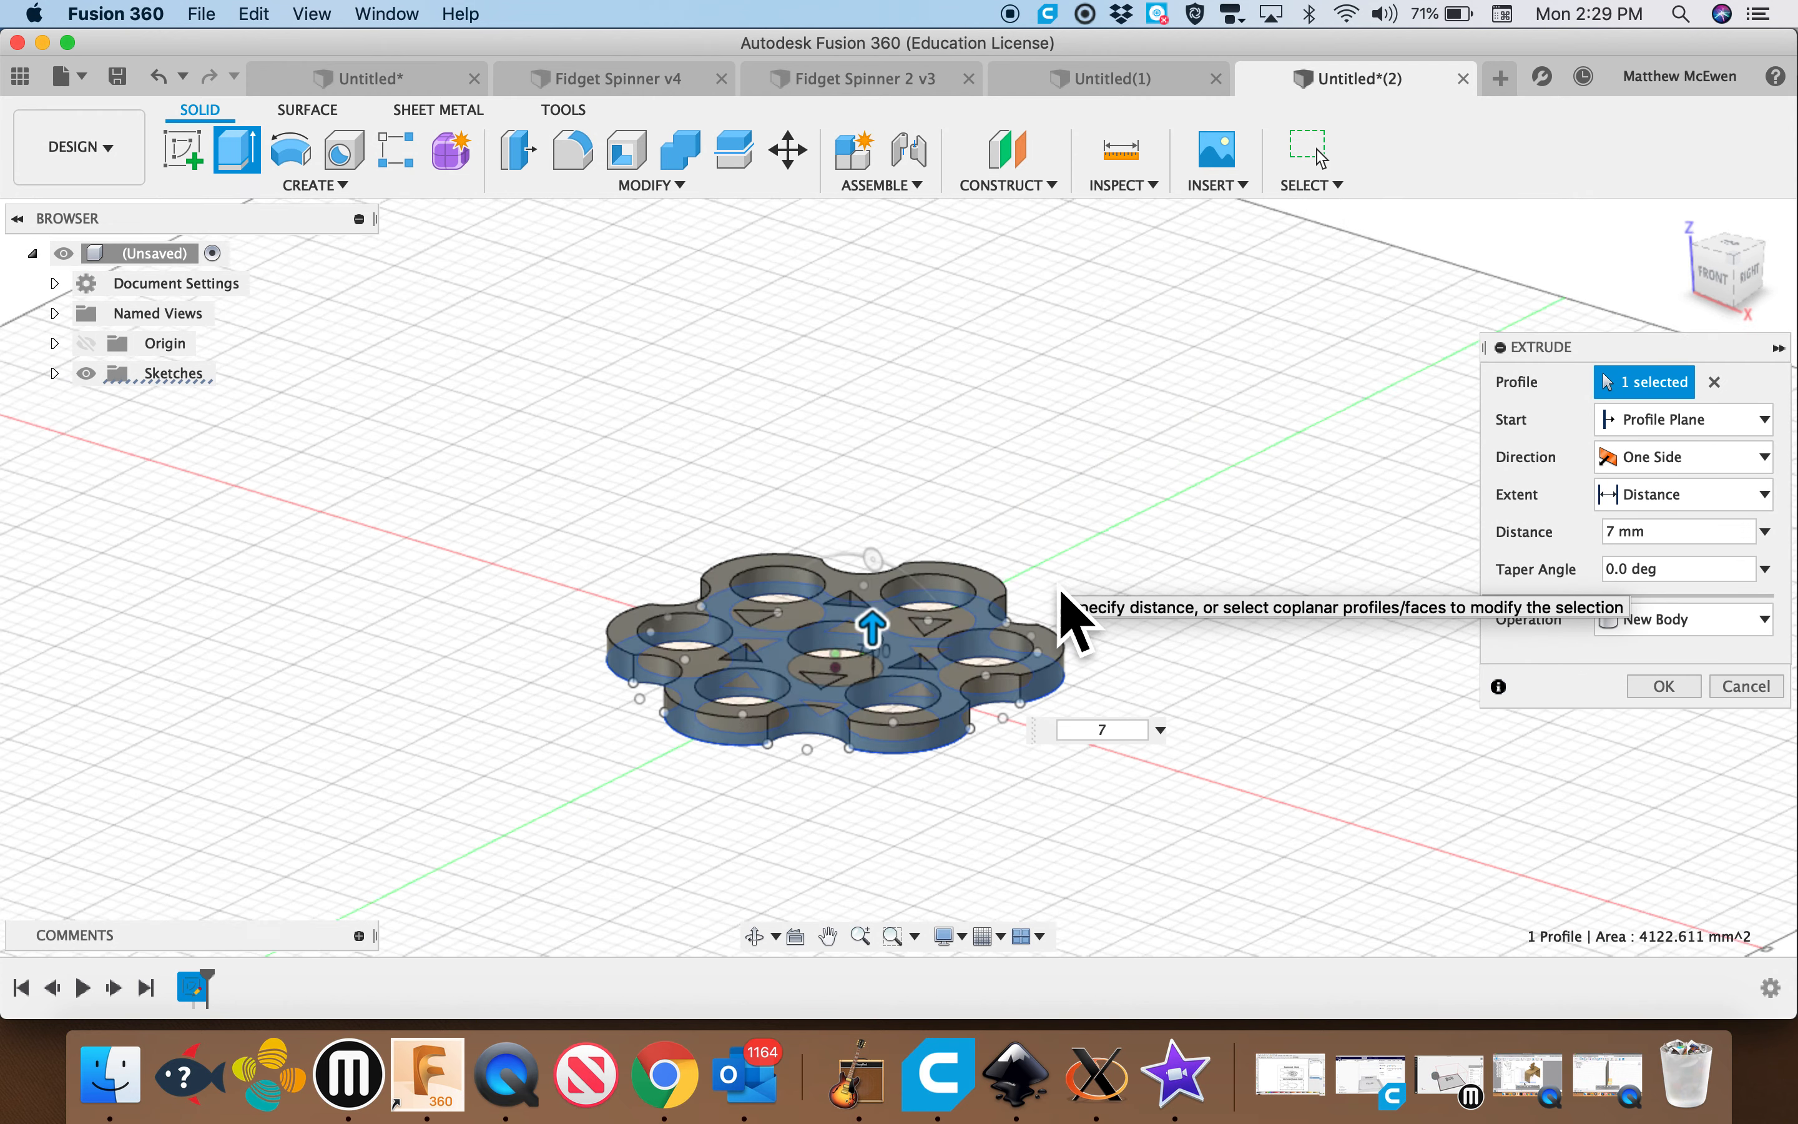
{"action": "key", "text": "ctrl+Right"}
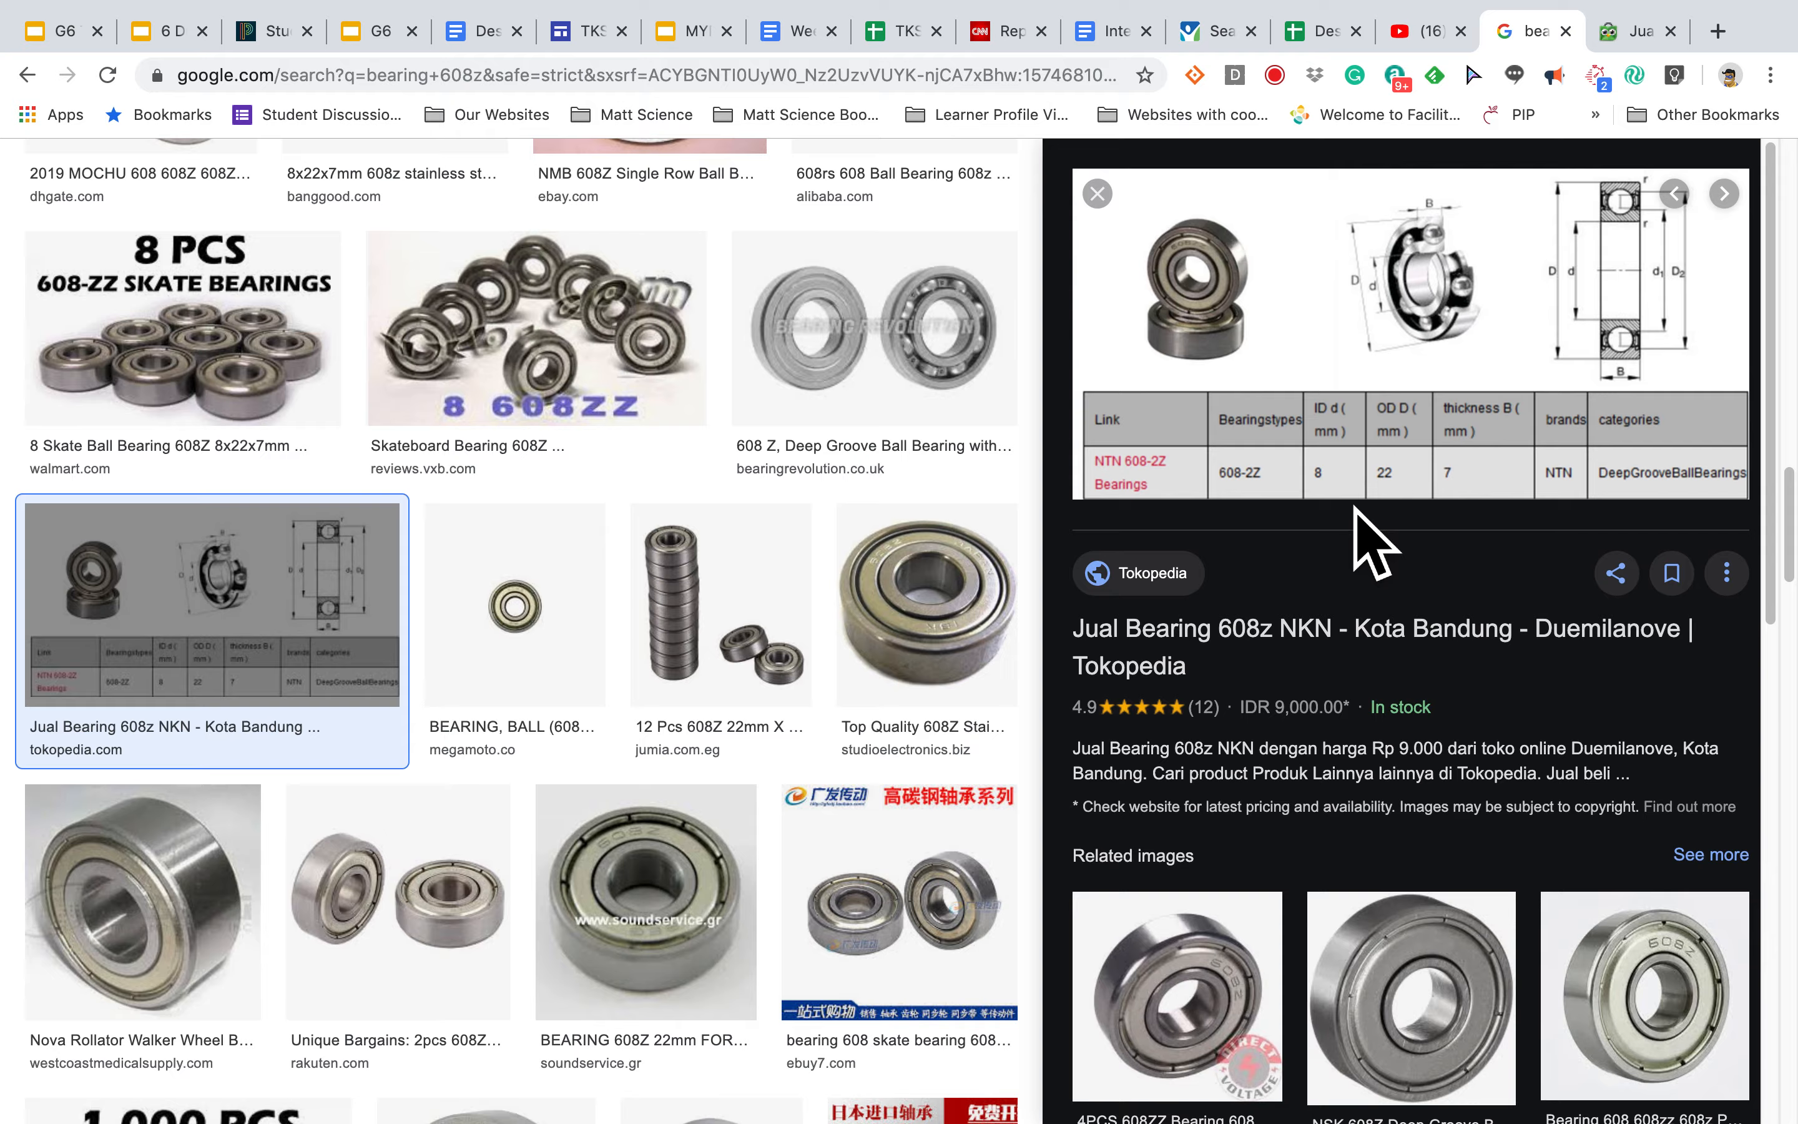
{"action": "key", "text": "ctrl+Left"}
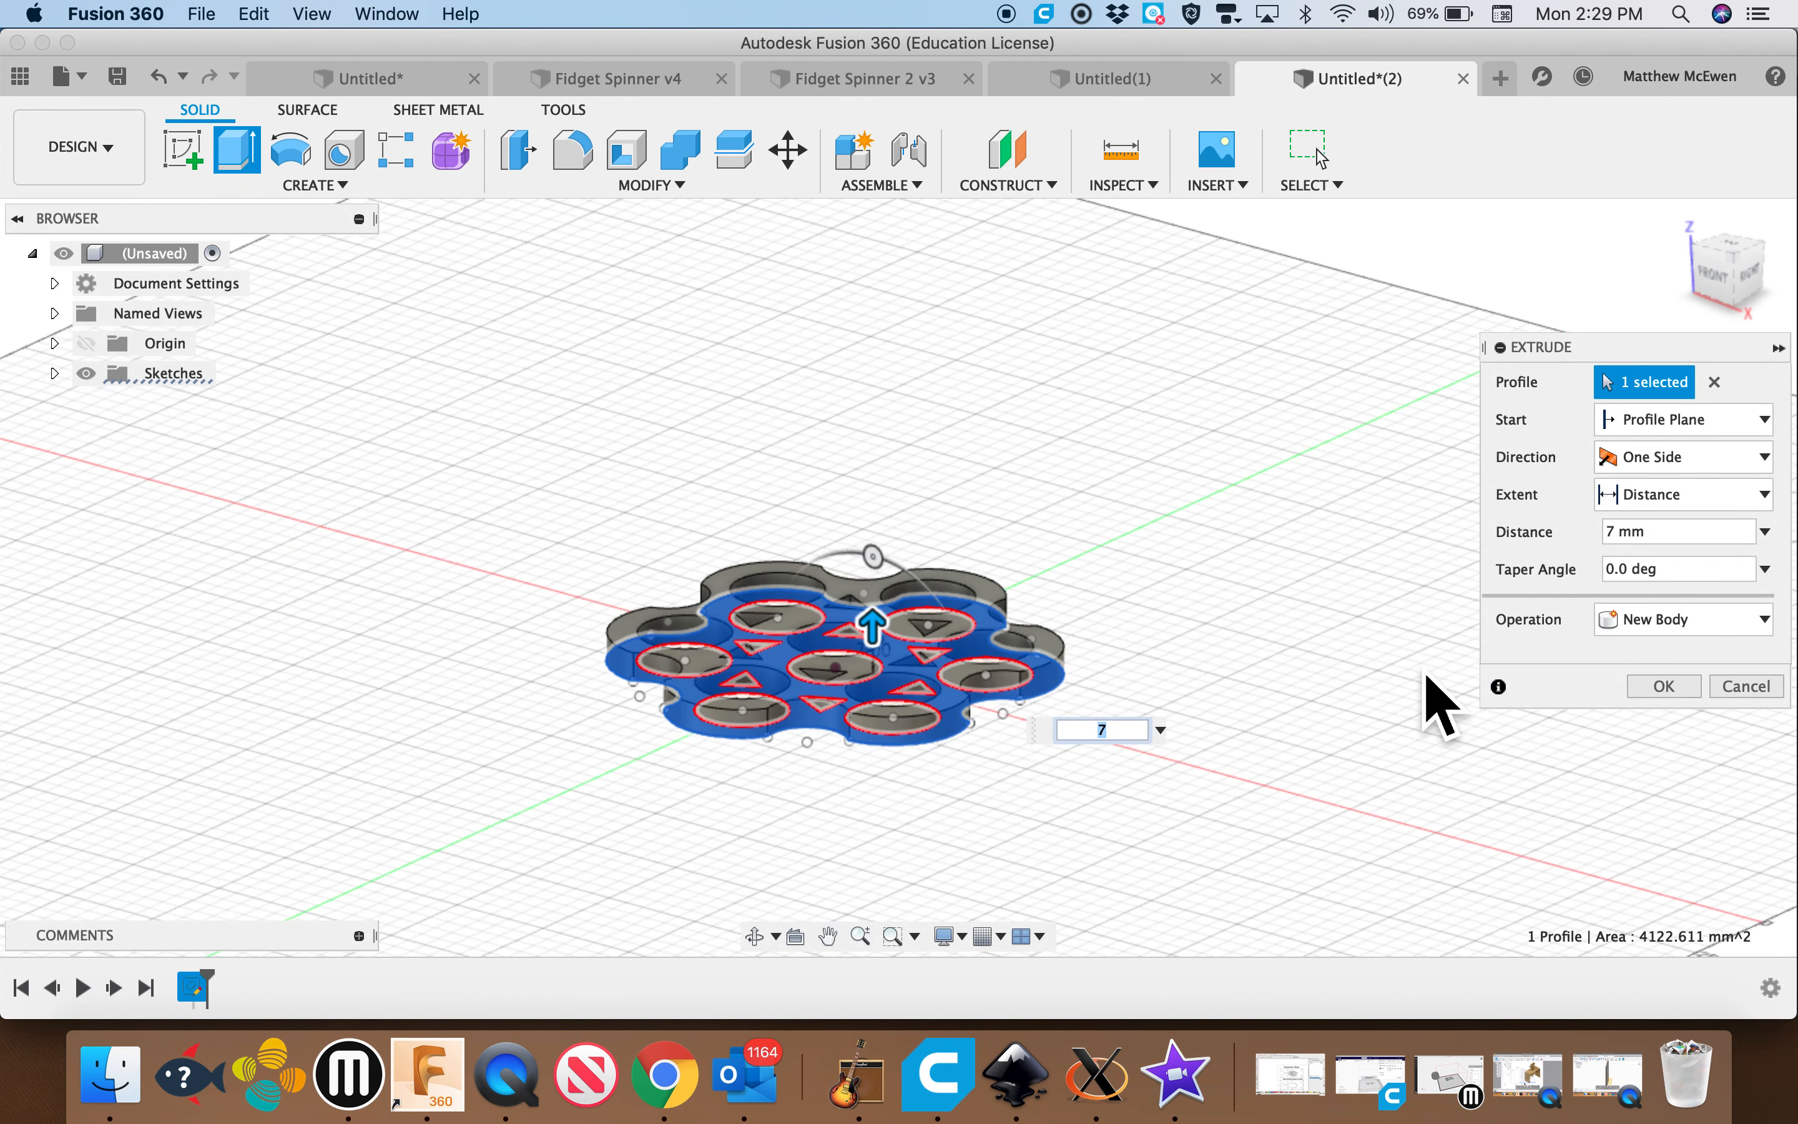
{"action": "left_click", "coordinate": [1665, 686]}
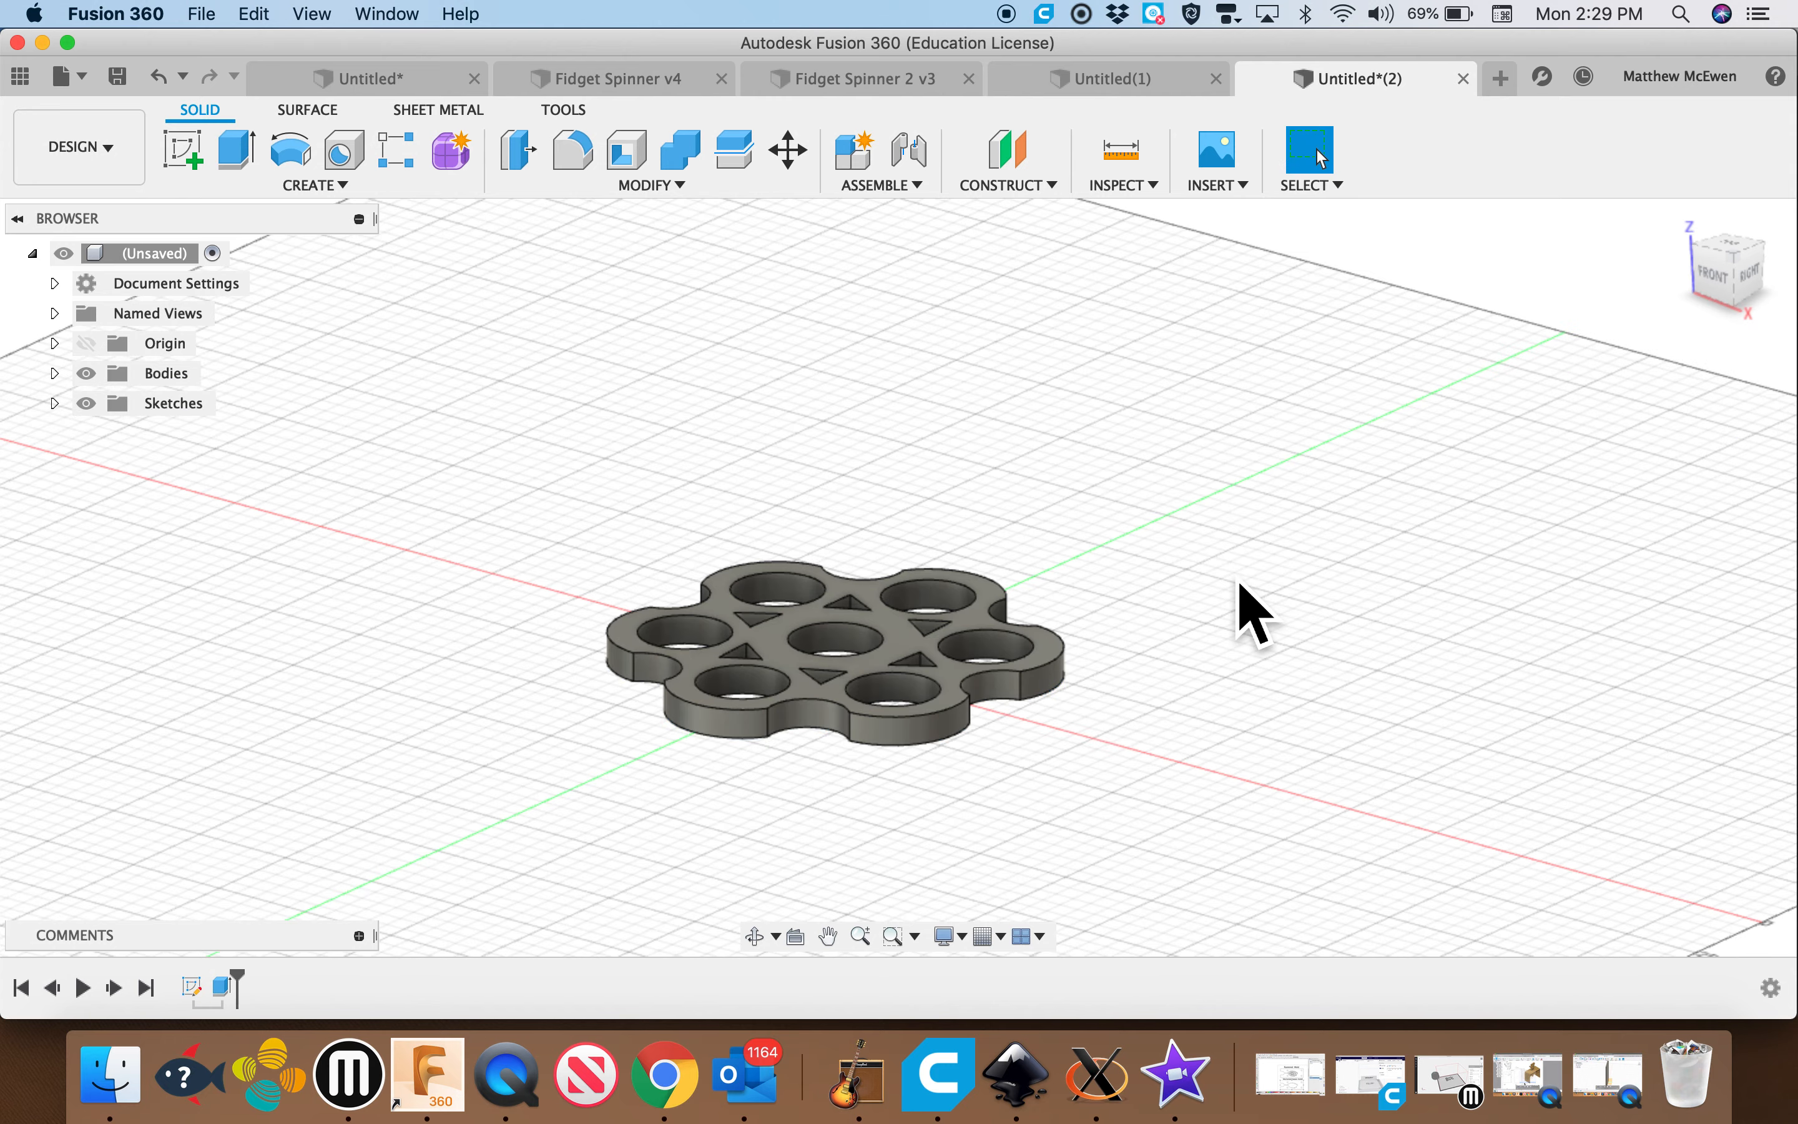
- Start a constant-radius fillet on the upper outer edge of one of the spinner's lobes
{"action": "scroll", "coordinate": [1239, 584], "scroll_direction": "up", "scroll_amount": 10, "text": "shift"}
{"action": "scroll", "coordinate": [1239, 584], "scroll_direction": "down", "scroll_amount": 6, "text": "shift"}
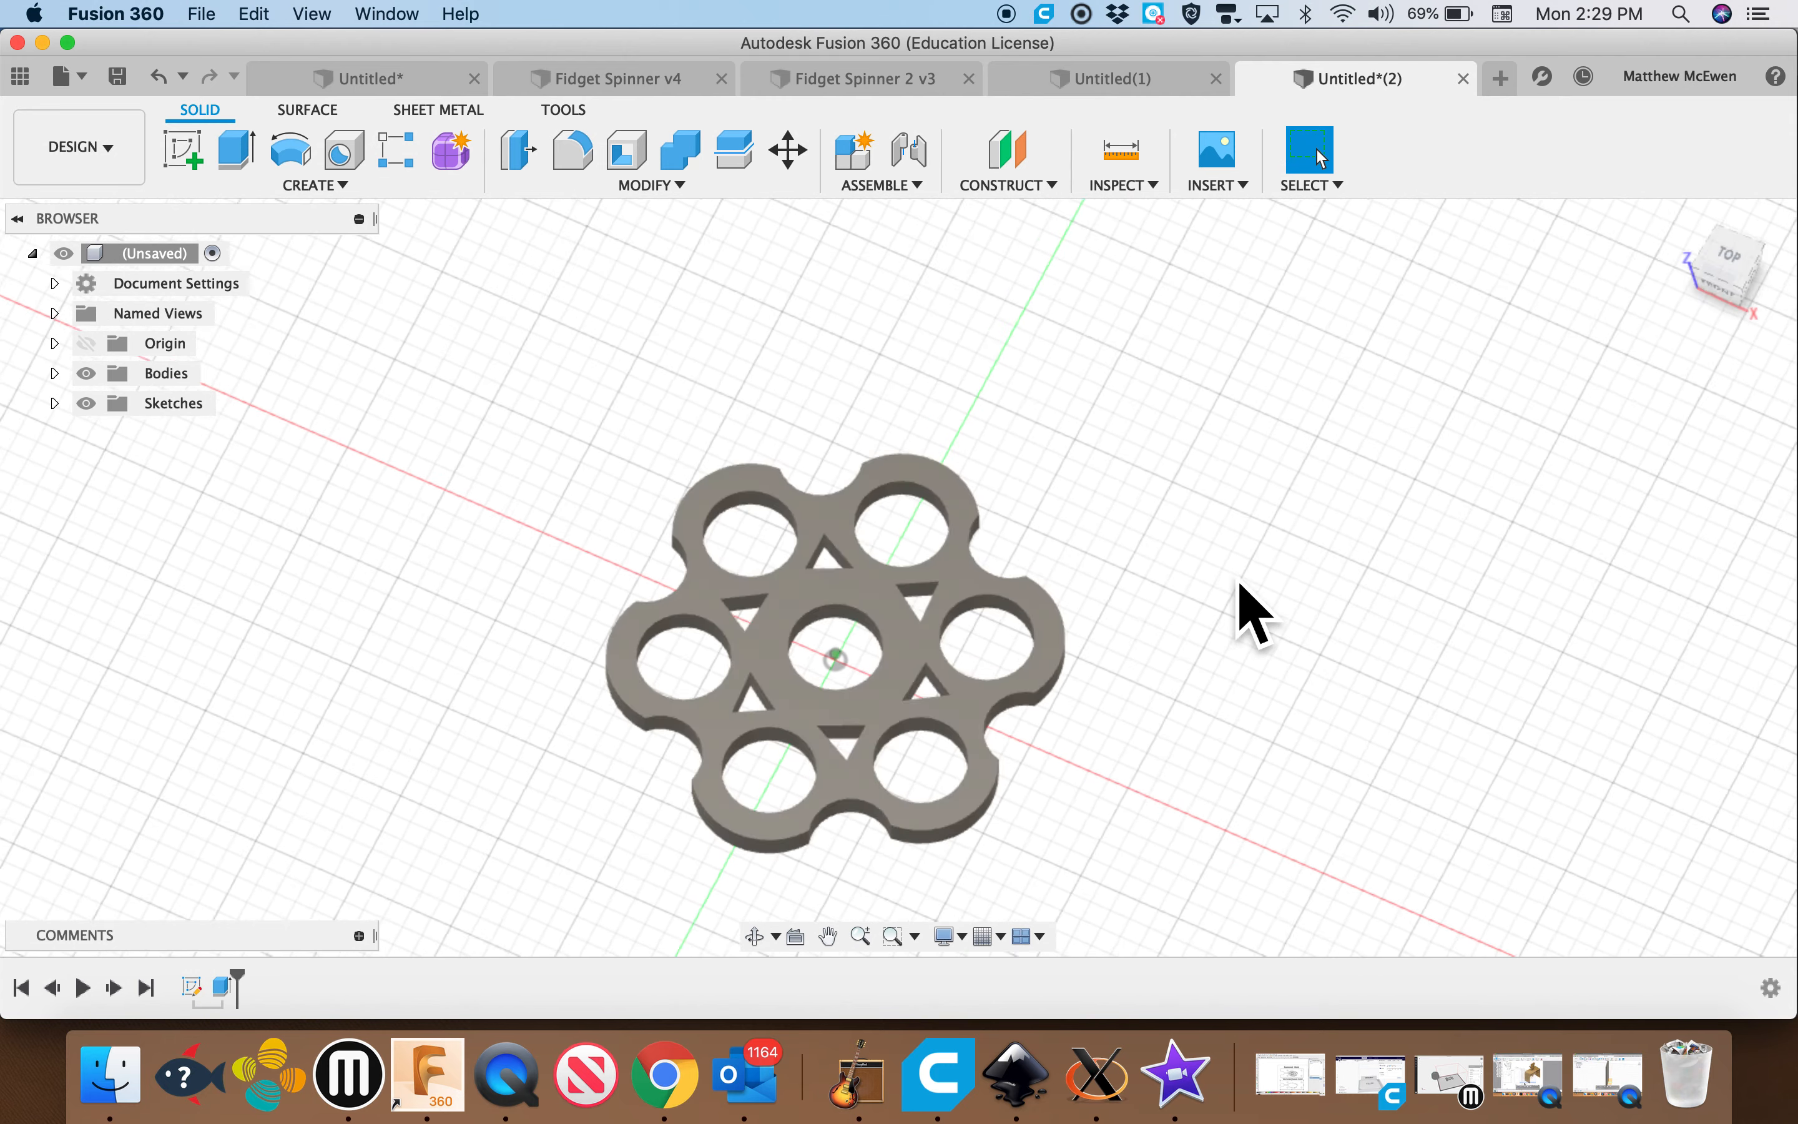
{"action": "scroll", "coordinate": [1236, 586], "scroll_direction": "up", "scroll_amount": 5, "text": "shift"}
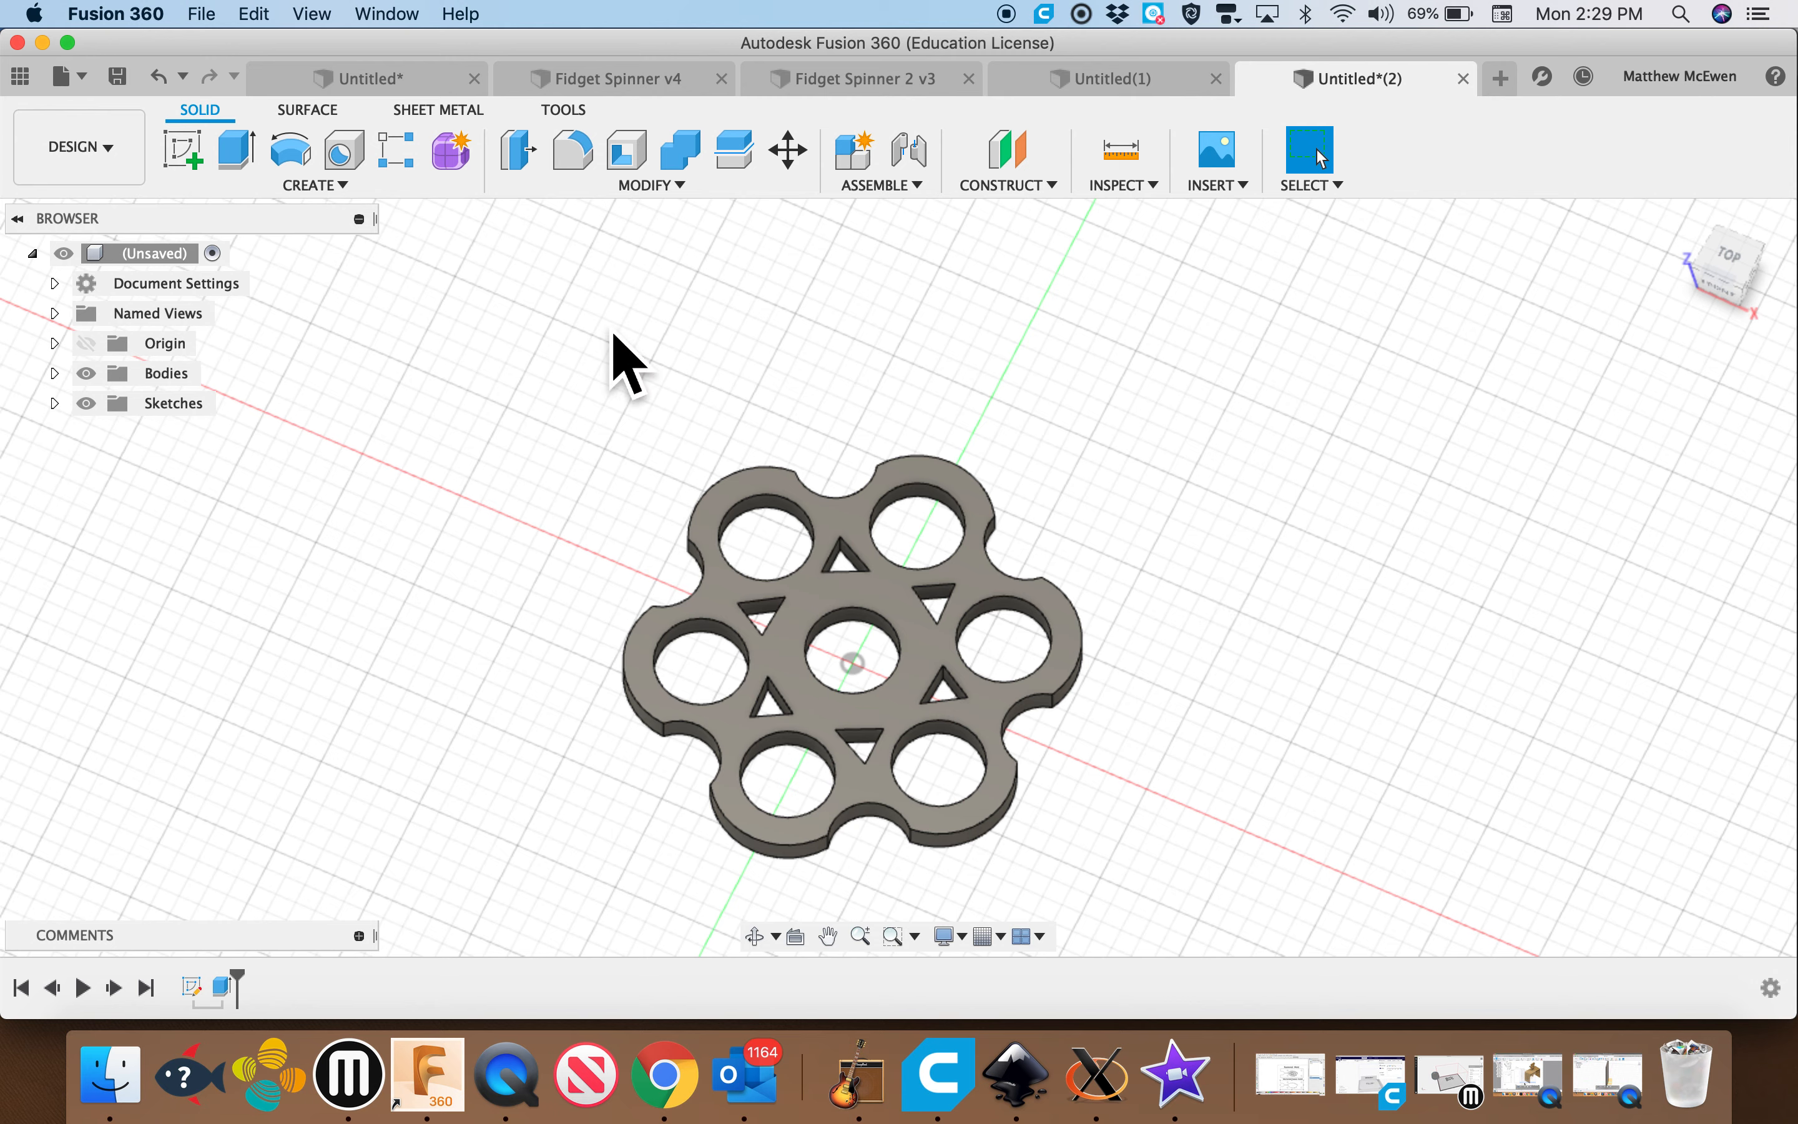
{"action": "left_click", "coordinate": [583, 153]}
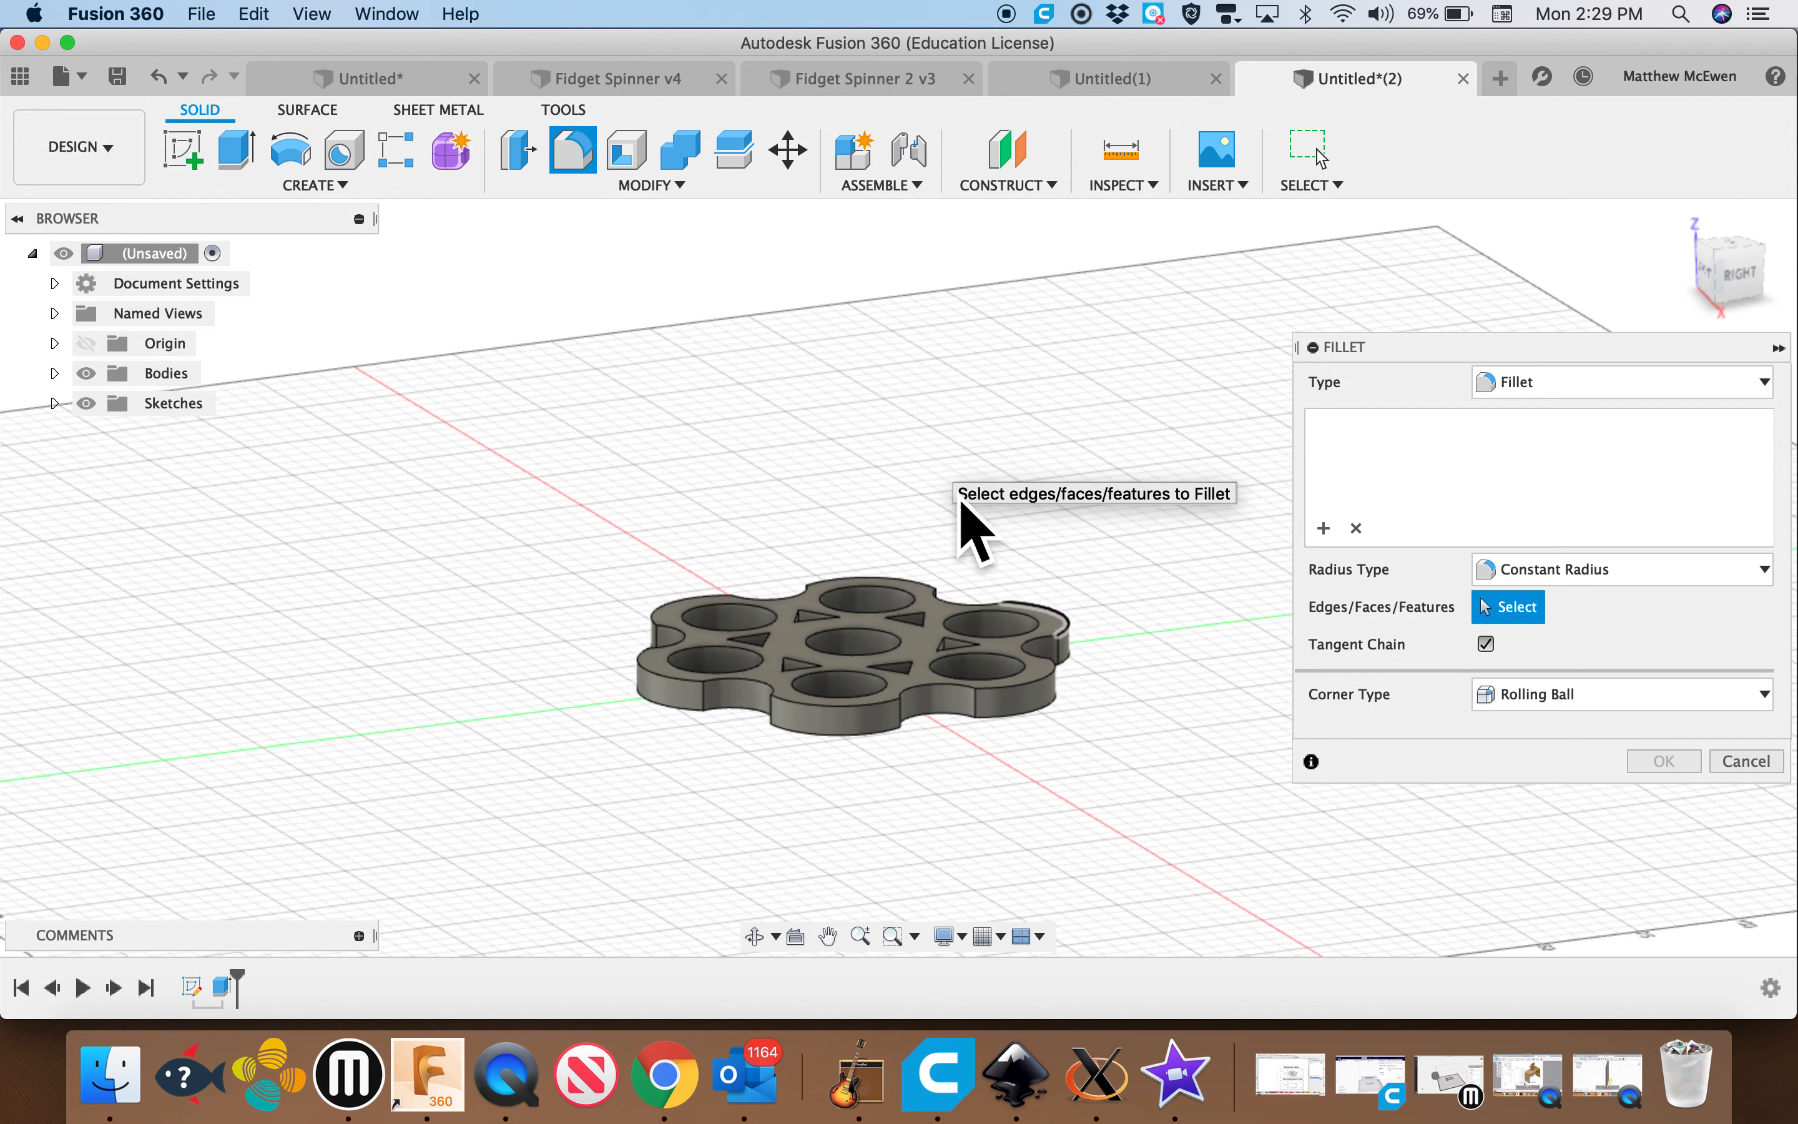
{"action": "left_click", "coordinate": [1032, 690]}
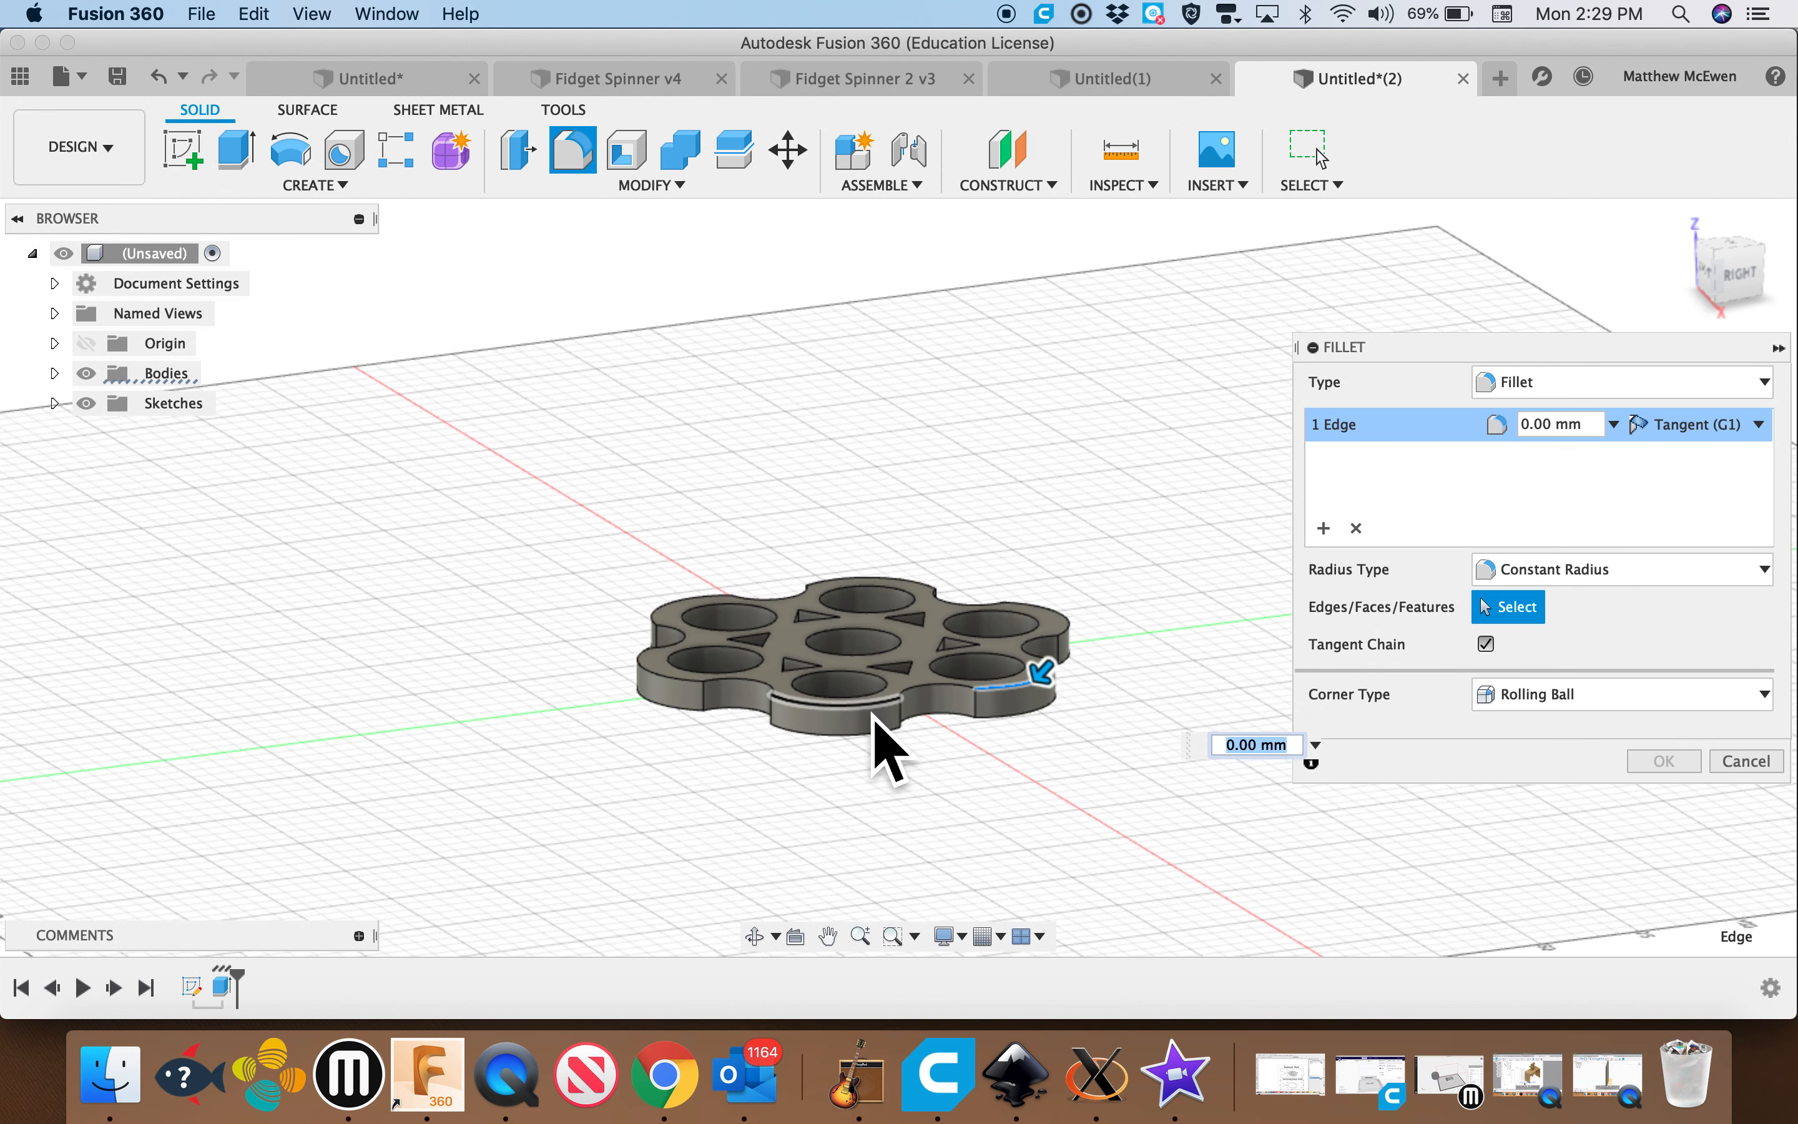